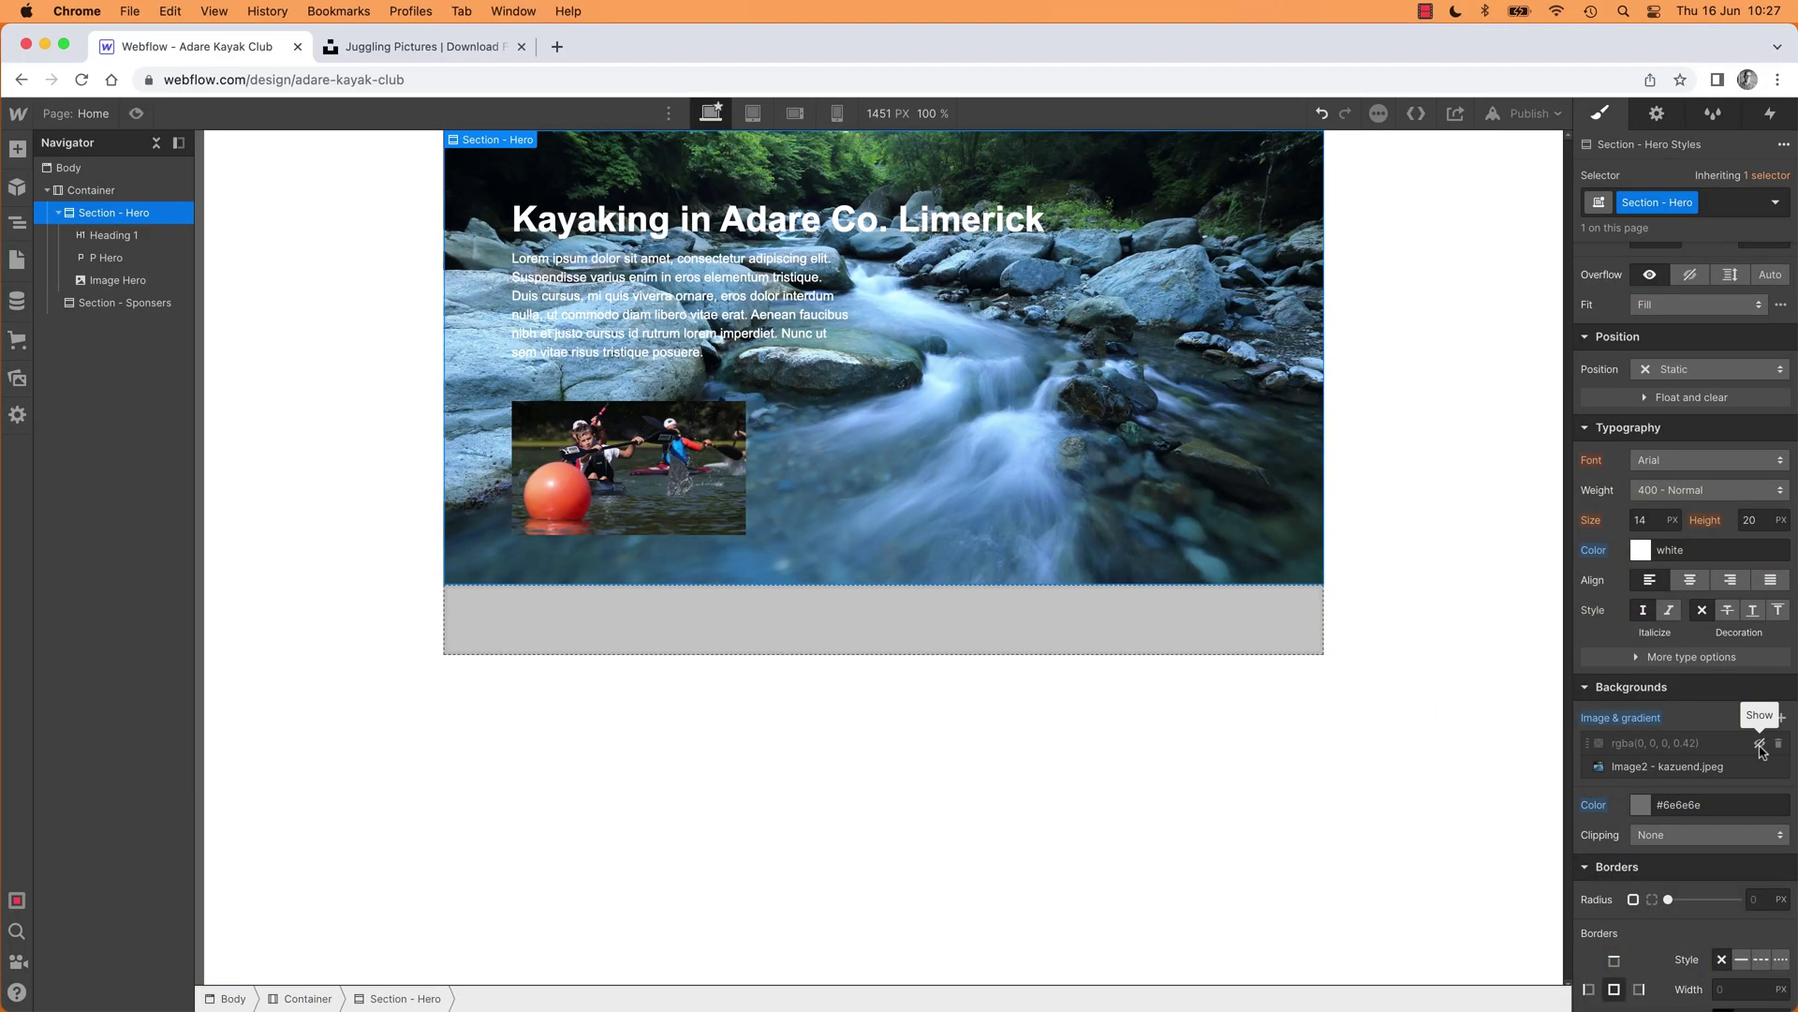
- Toggle the rgba overlay layer's visibility so the hero returns to its plain grey background
click(1760, 745)
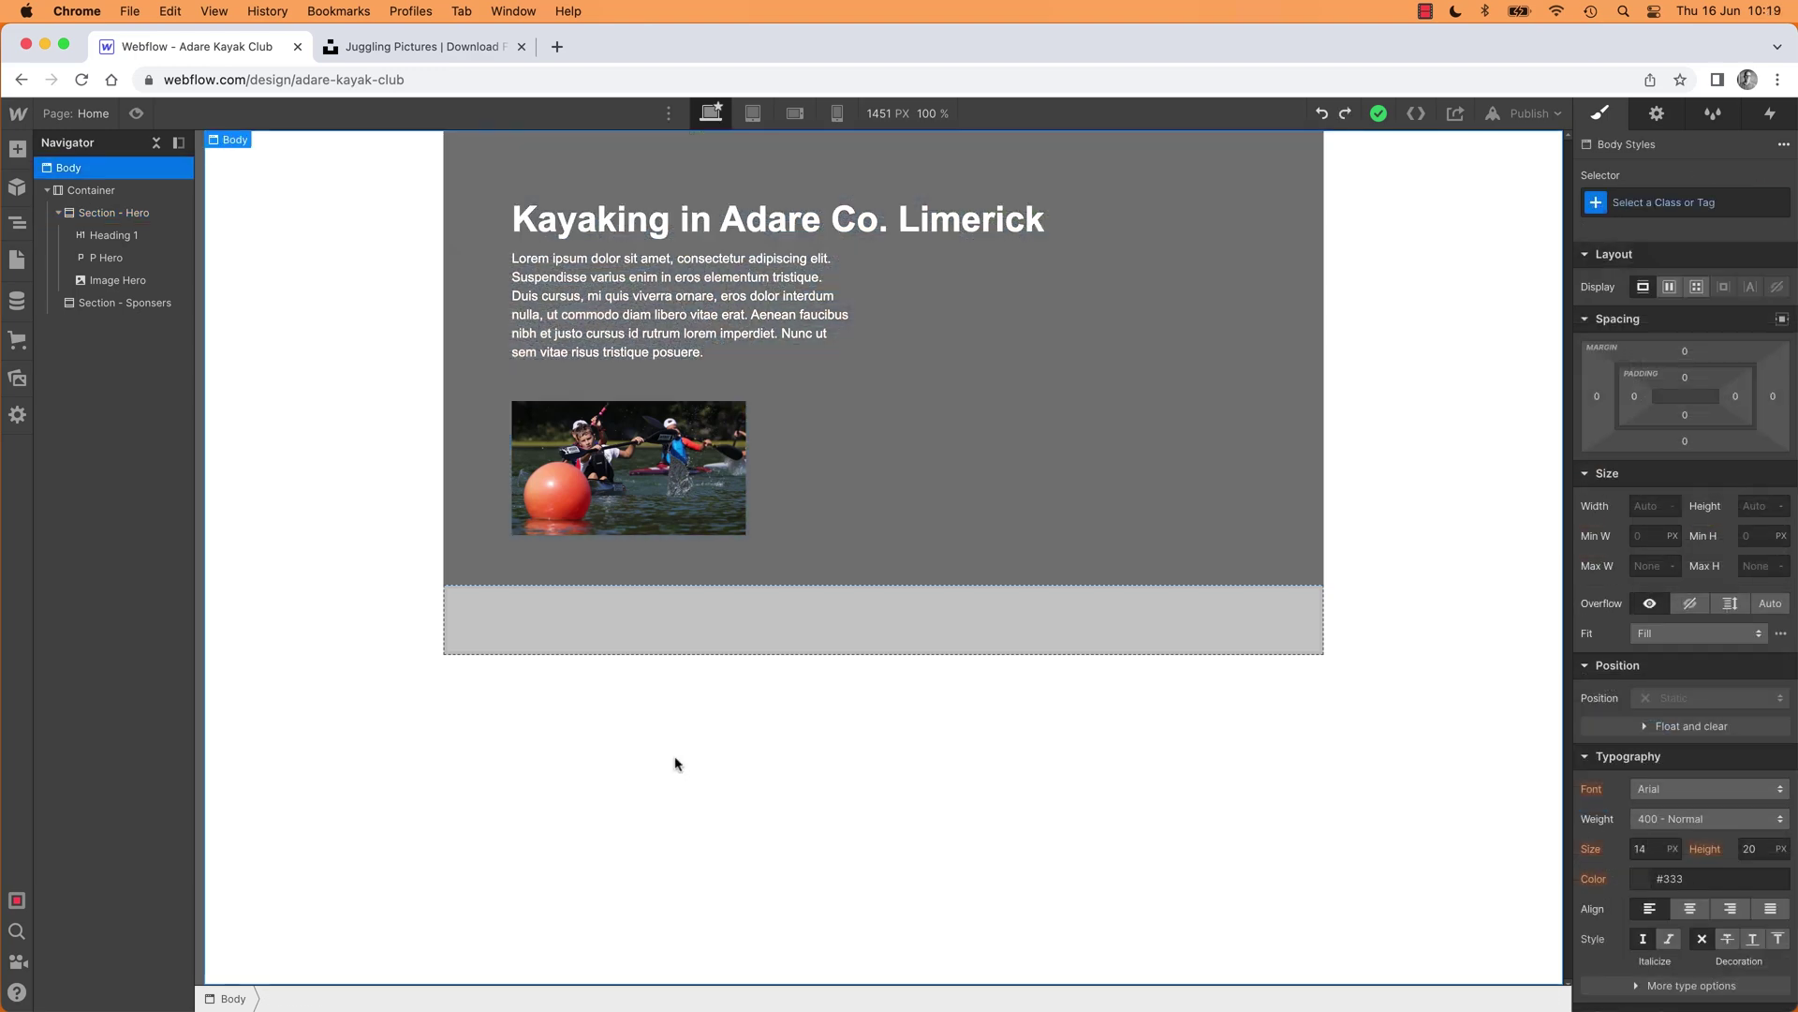
click(467, 55)
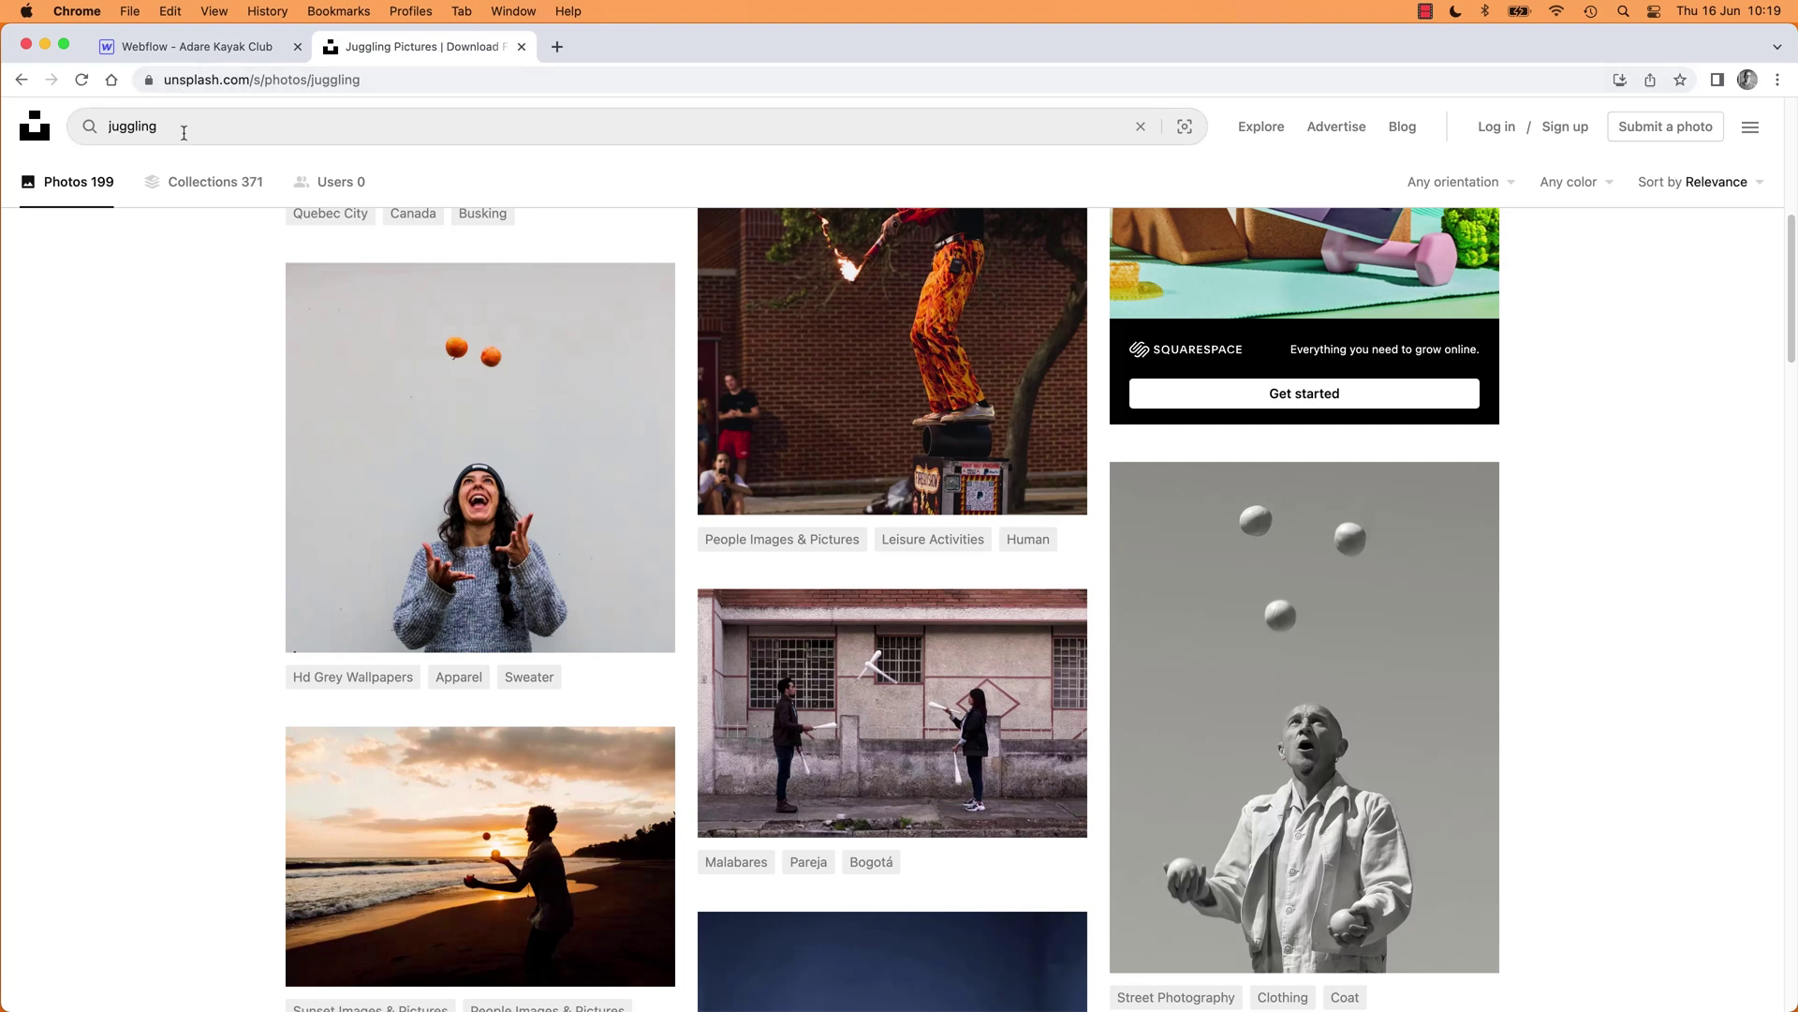
click(201, 81)
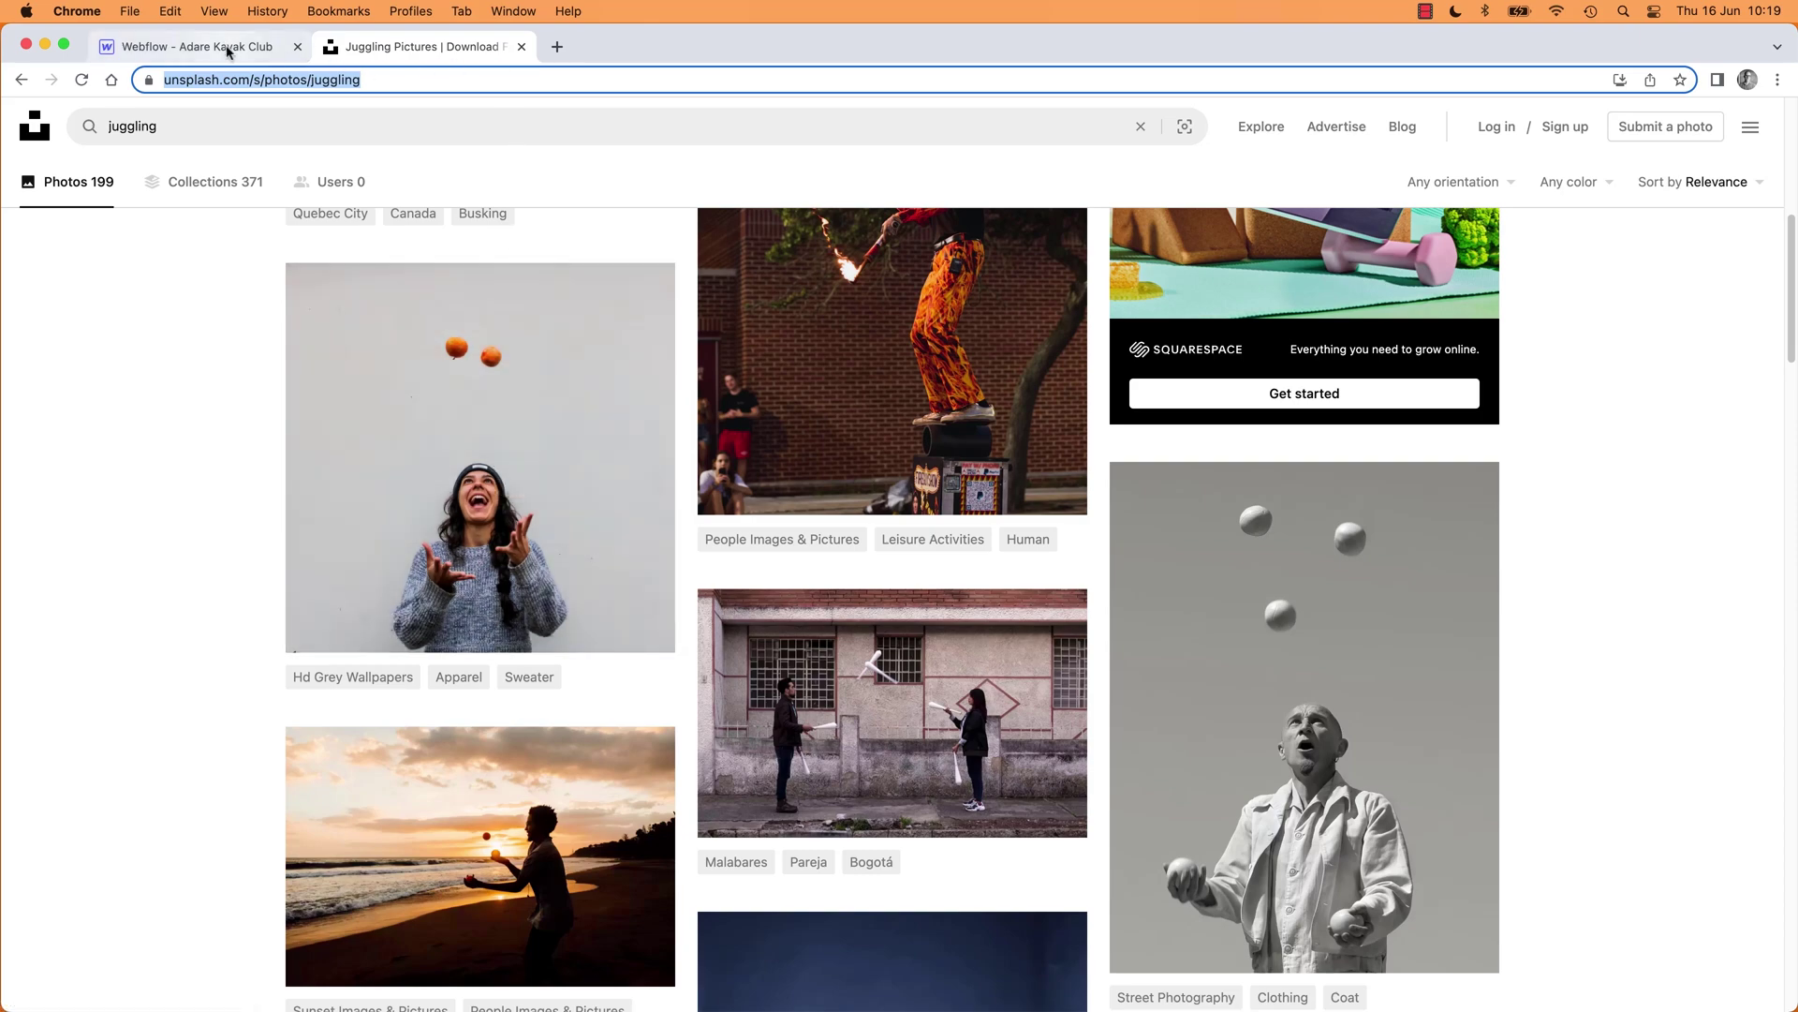
scroll(761, 476, down, 3)
scroll(880, 562, down, 3)
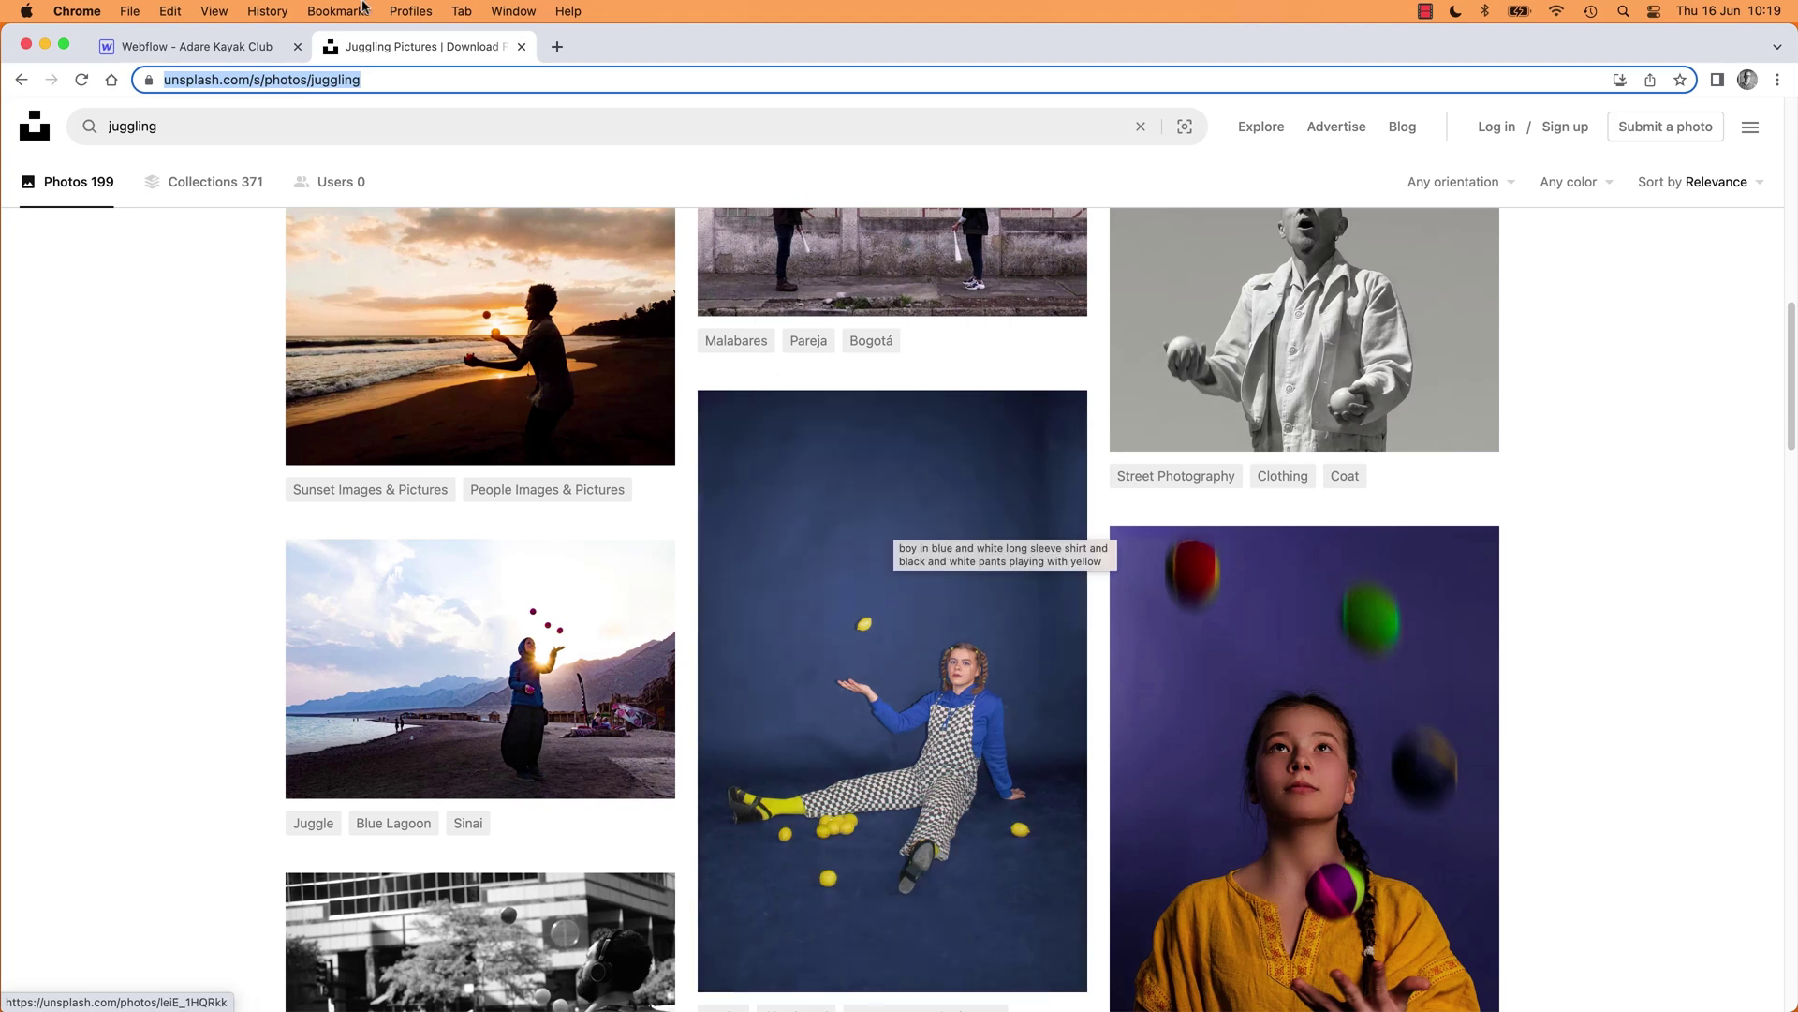
click(214, 52)
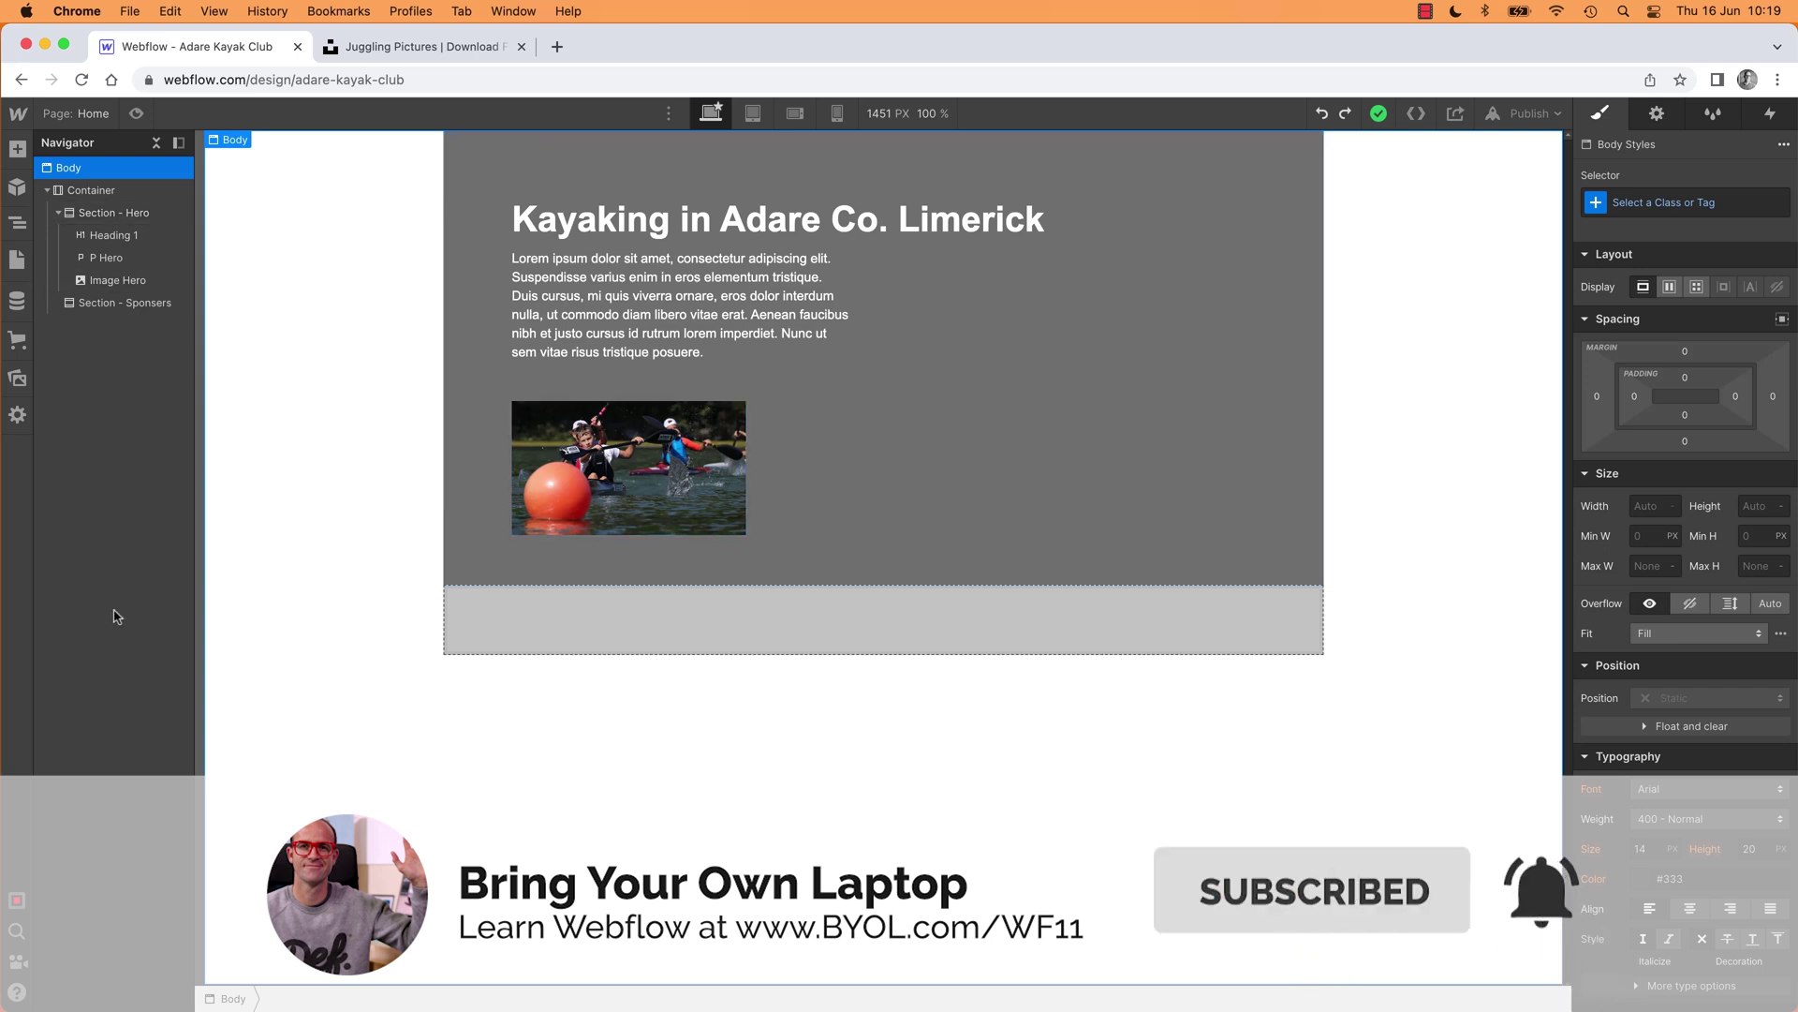
- Upload Image2 - kazuend.jpeg from the Club Event Site folder into the Assets panel
click(17, 378)
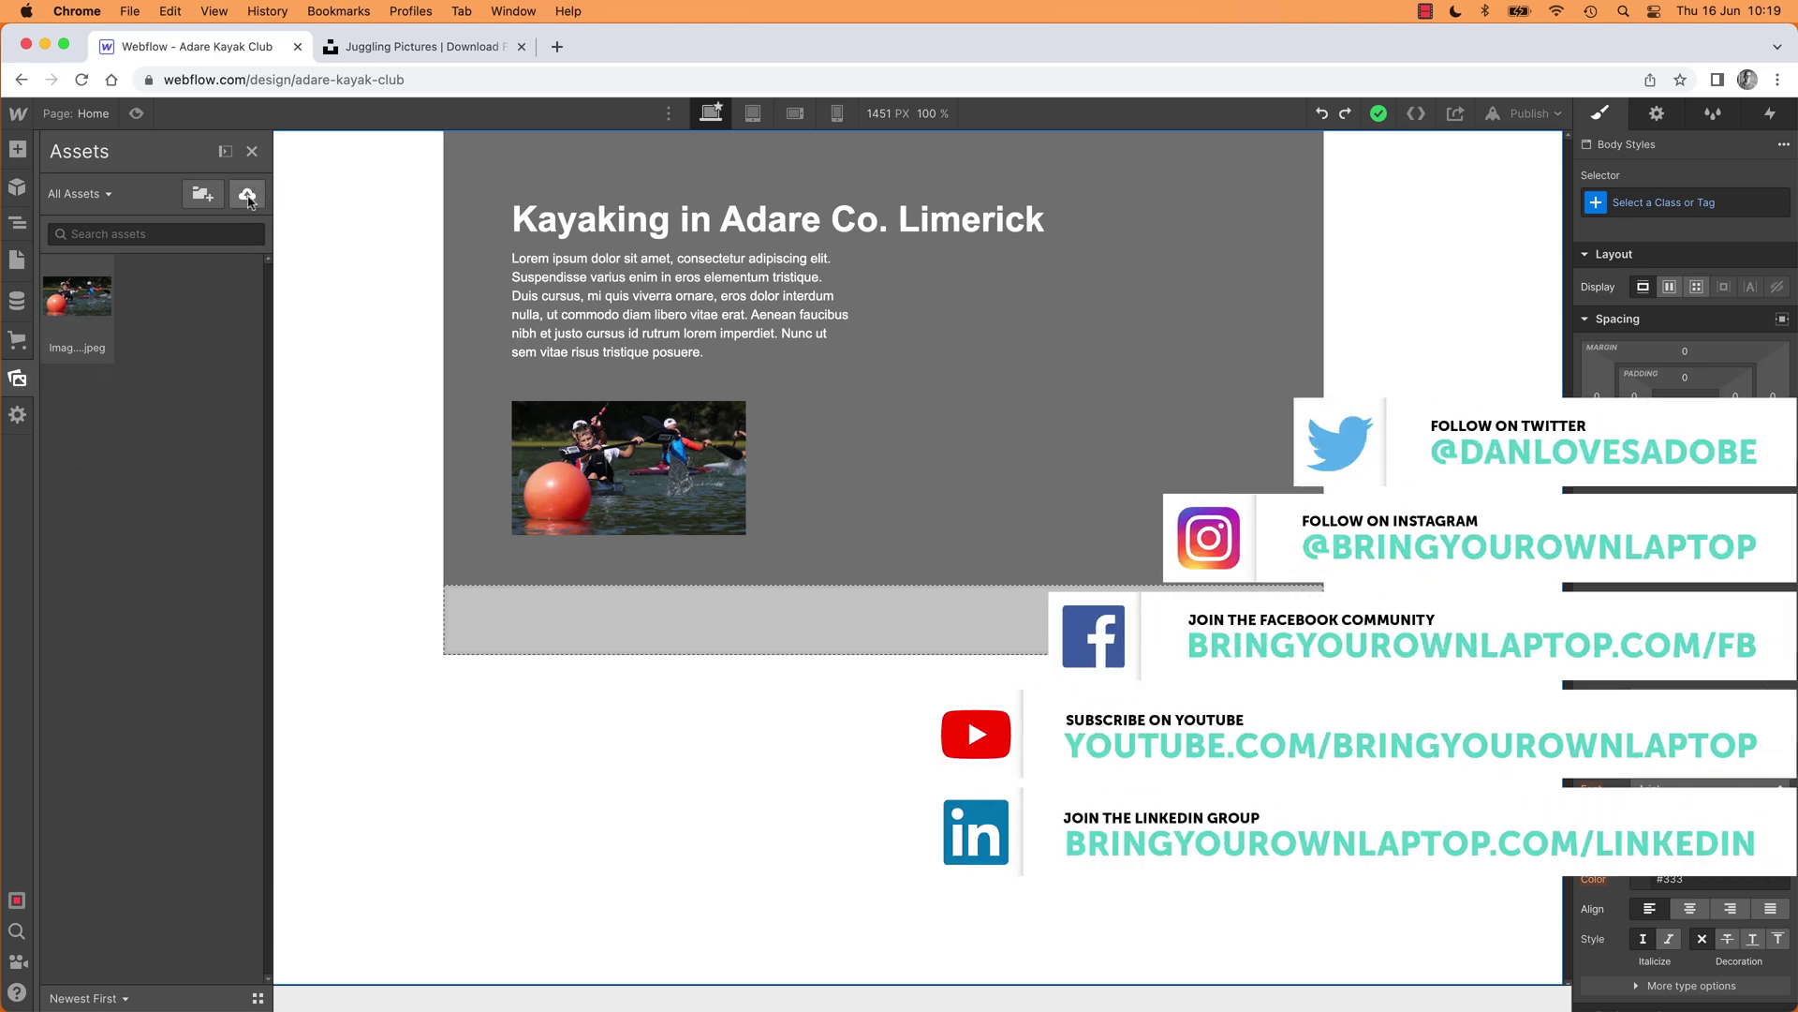
click(249, 195)
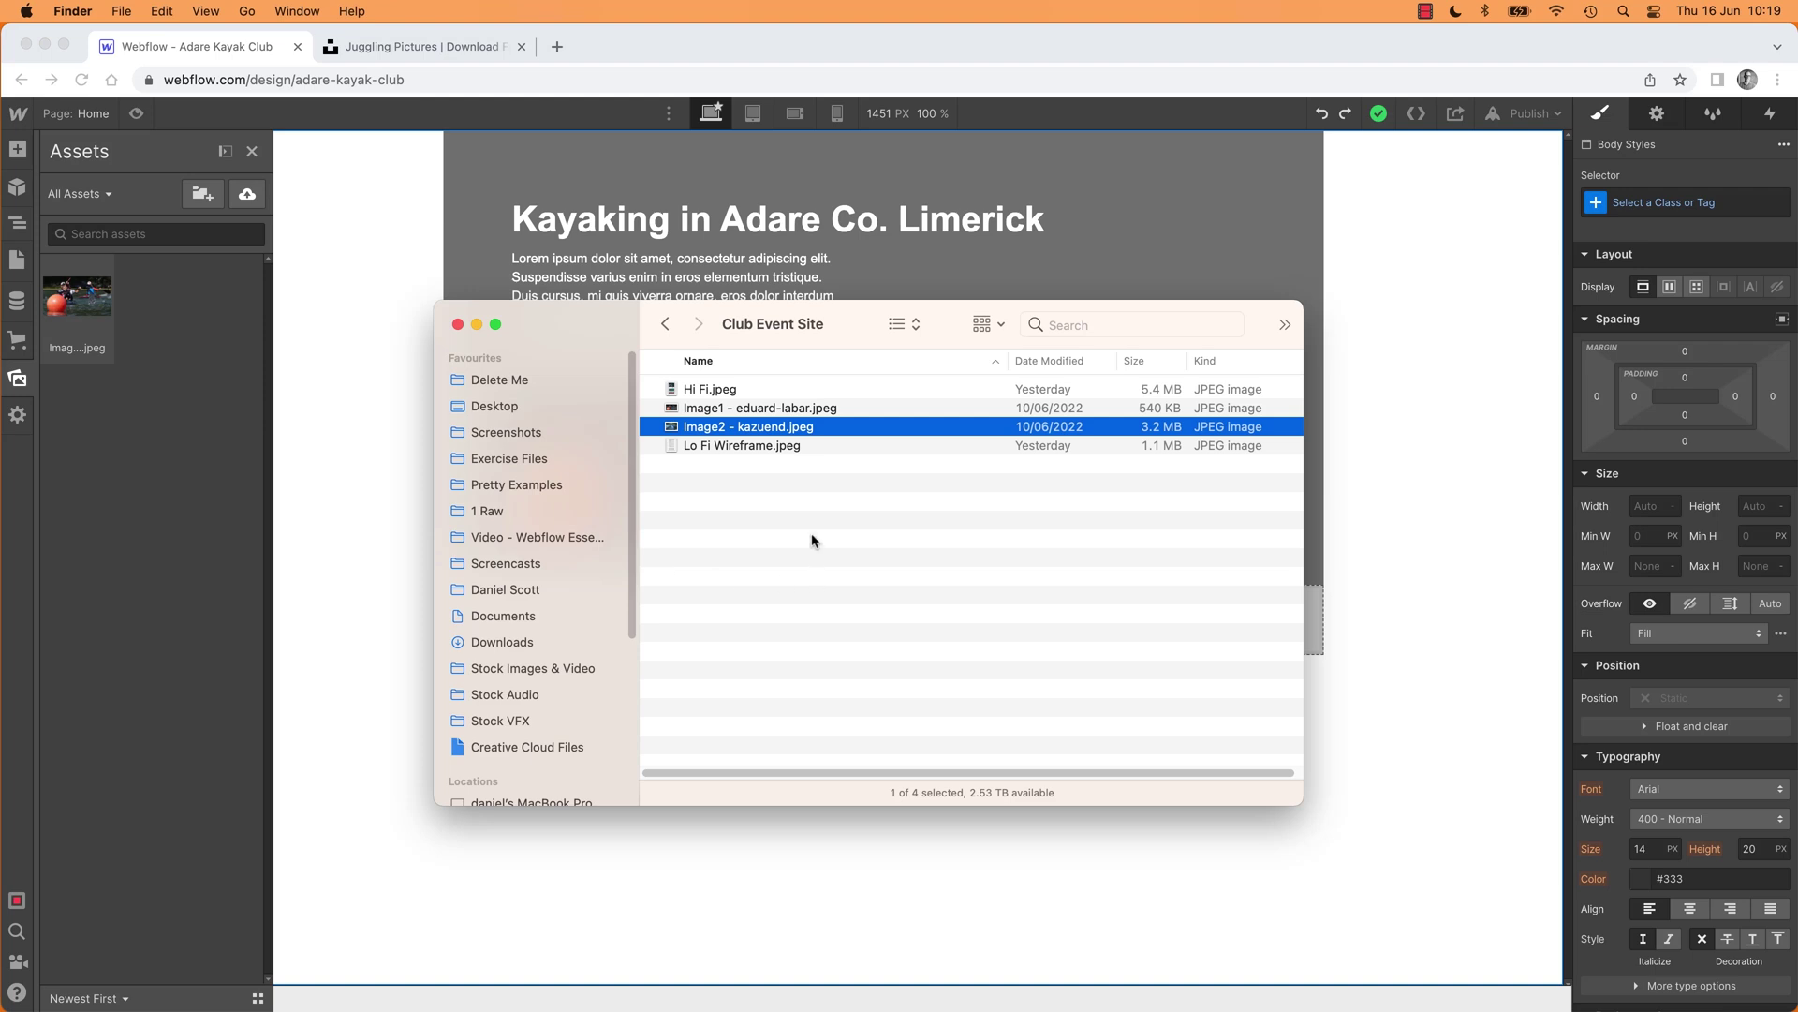
click(740, 408)
drag(754, 429, 155, 455)
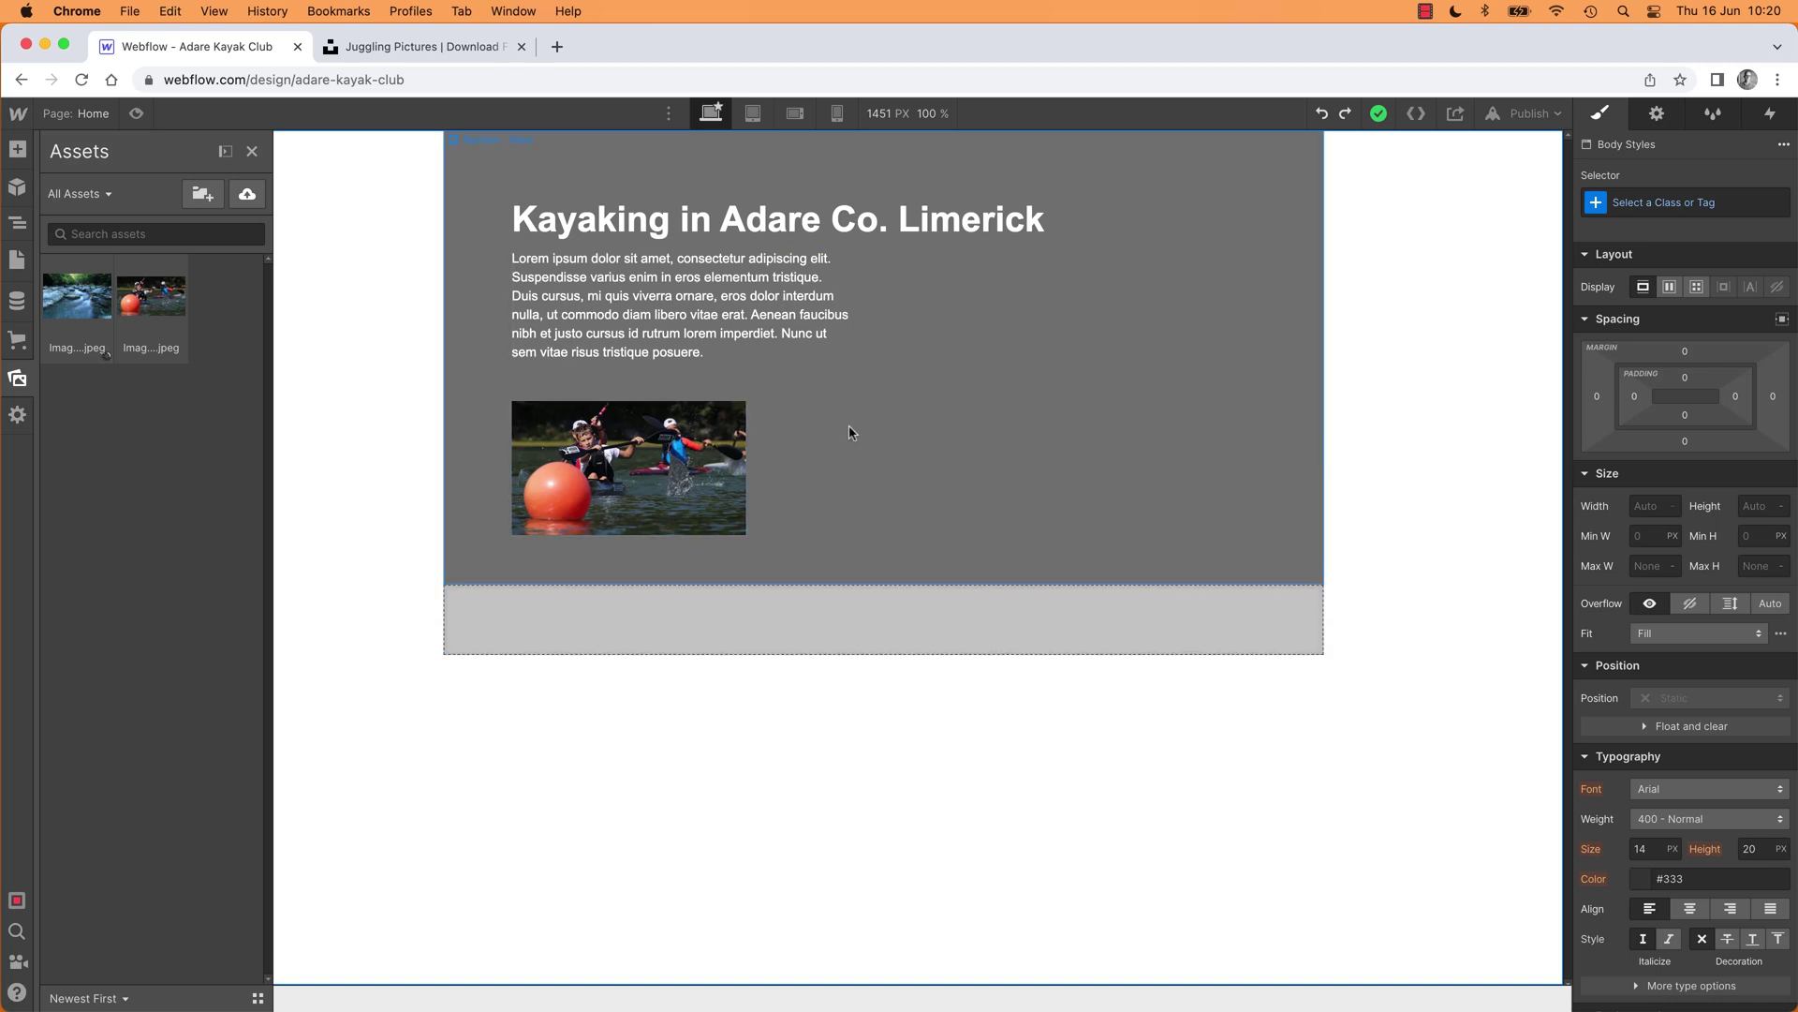
- Select Section - Hero and add an image background layer showing the placeholder pattern
click(685, 489)
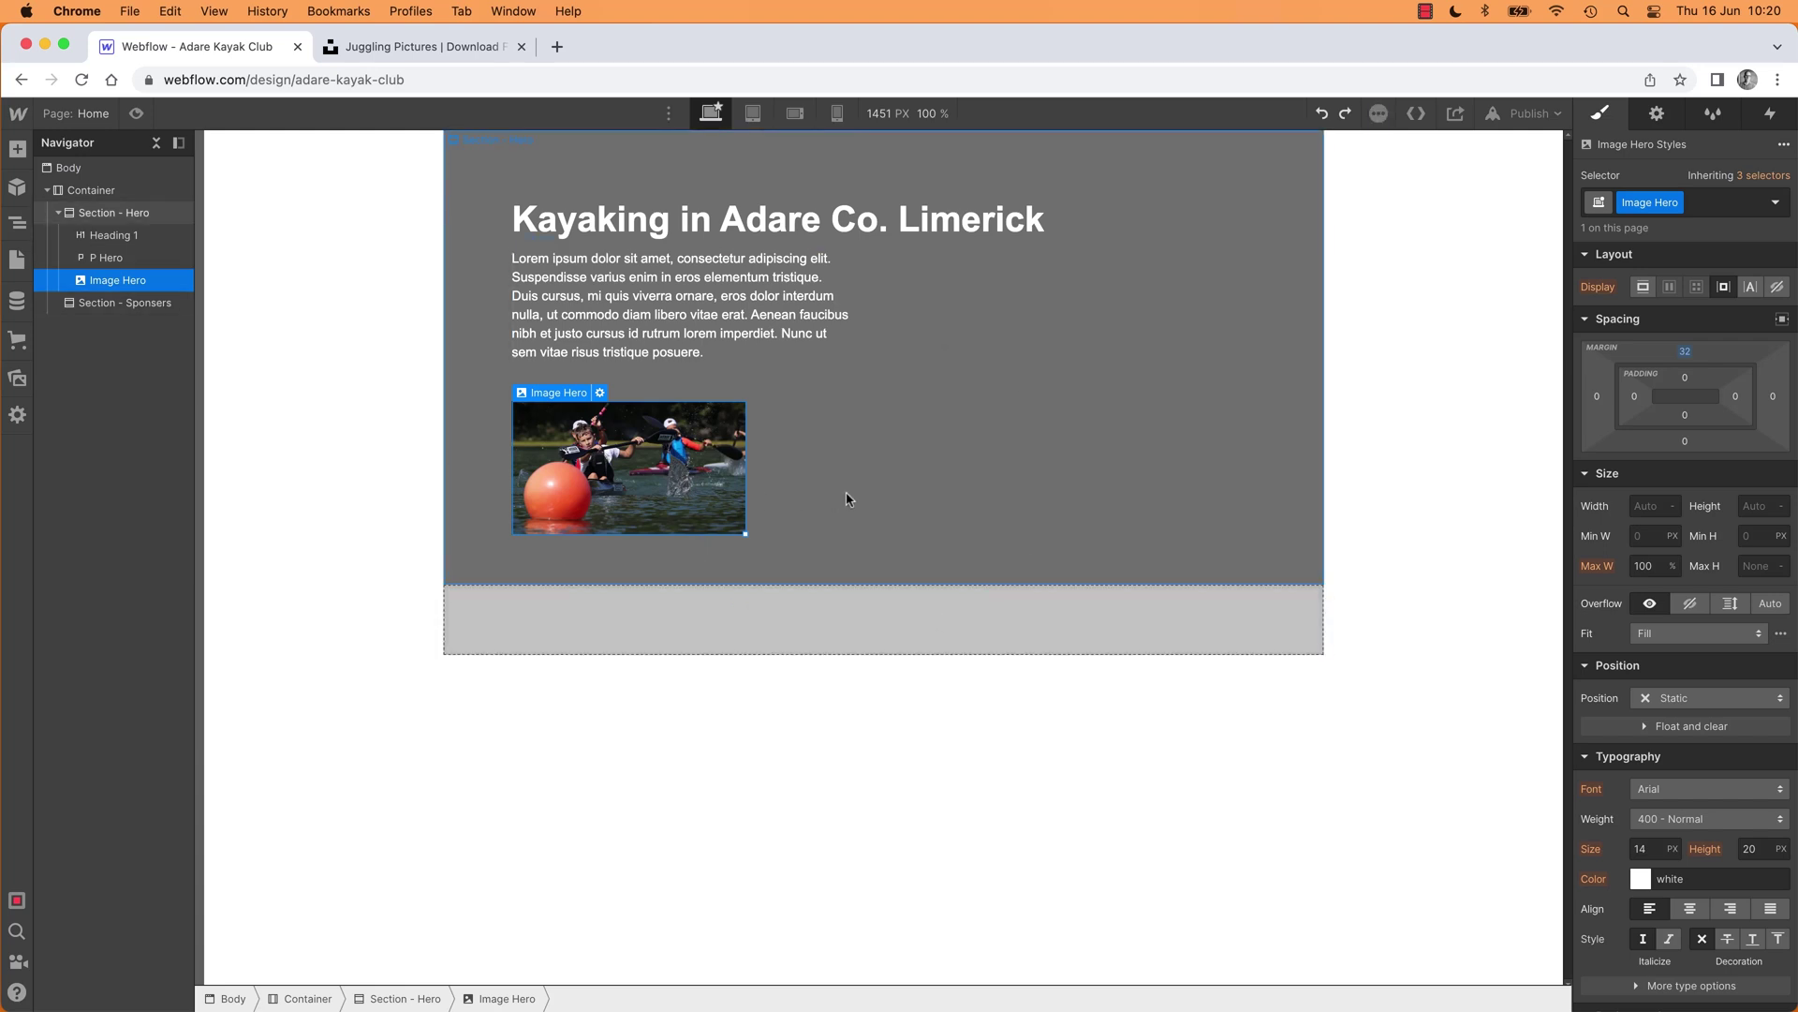
click(483, 196)
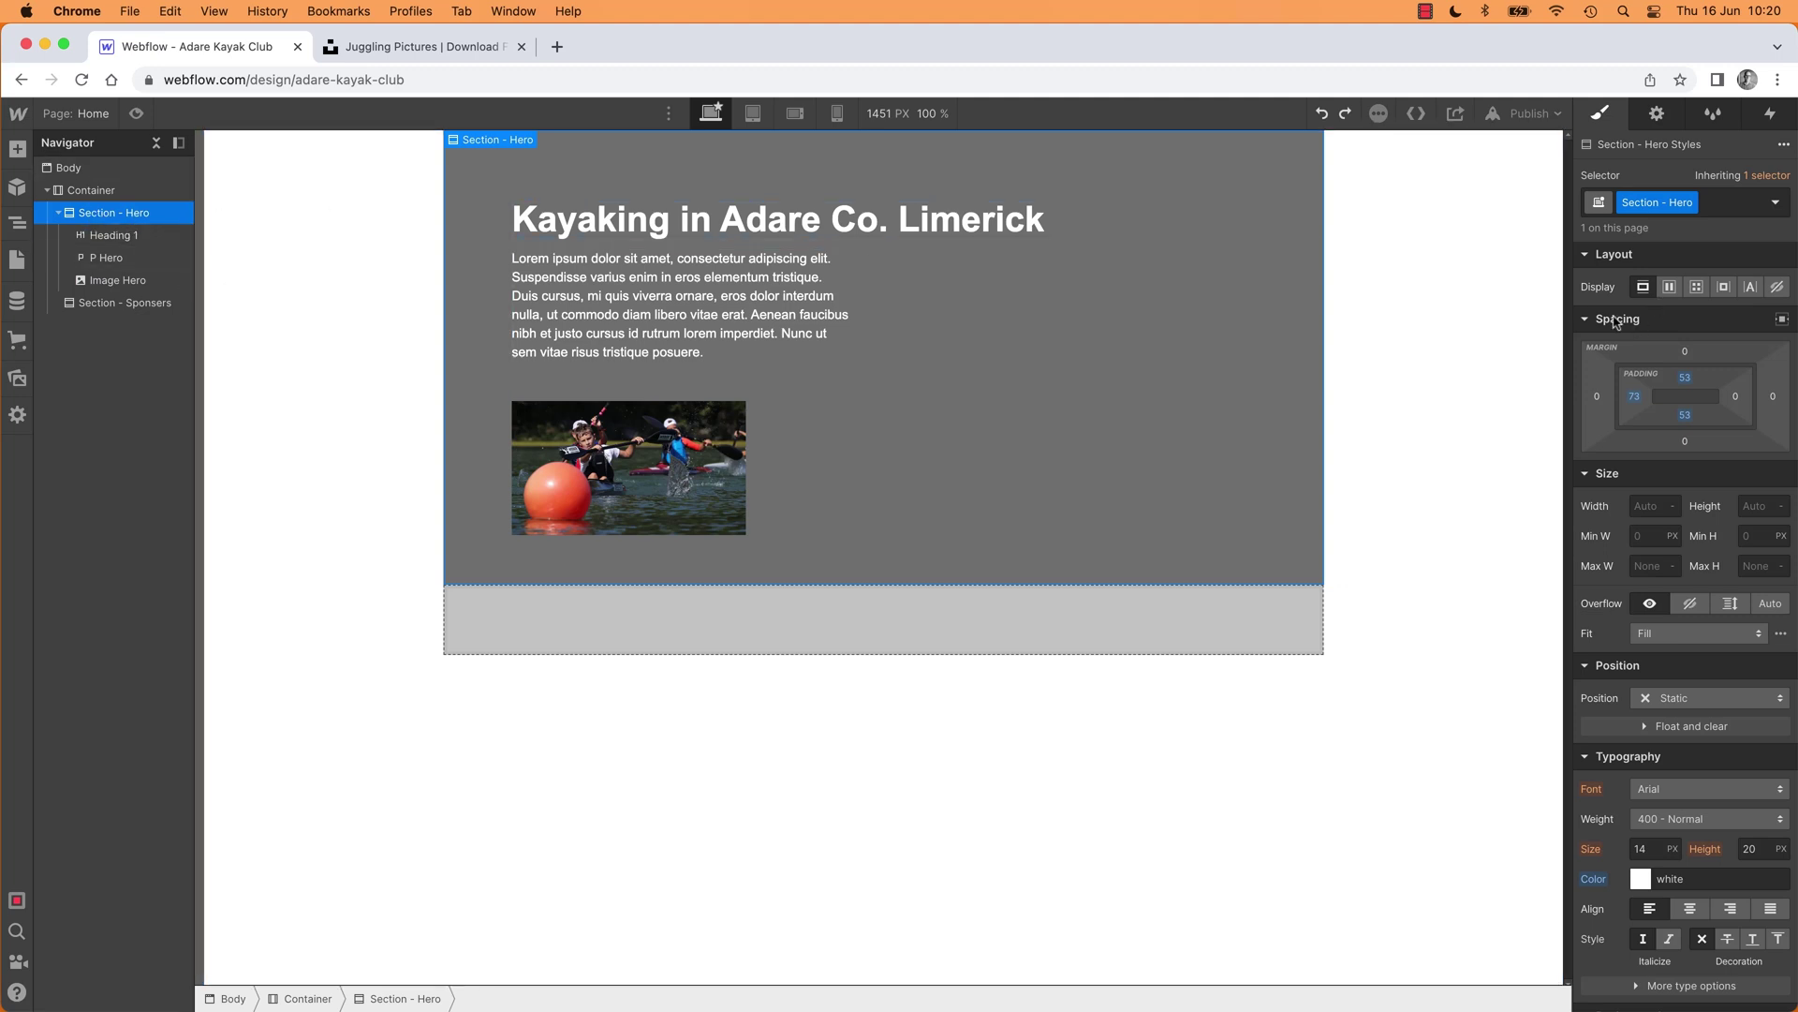
scroll(1630, 746, down, 1)
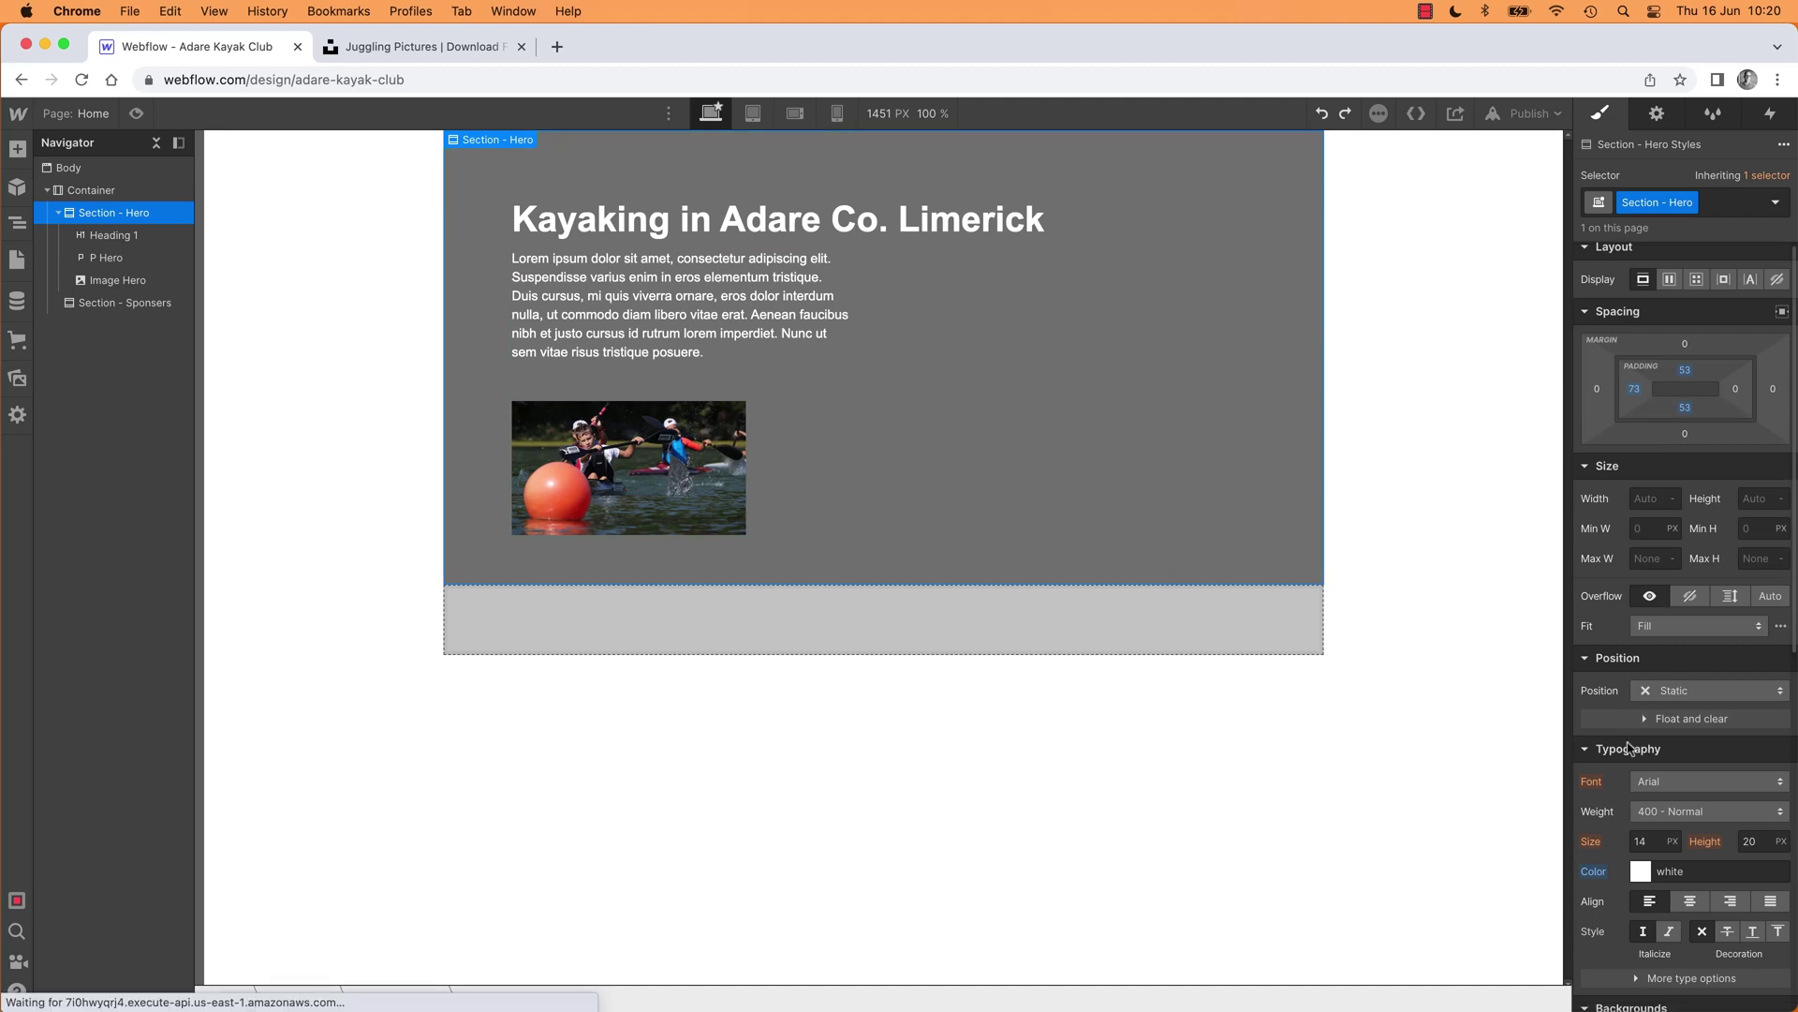
scroll(1627, 758, down, 5)
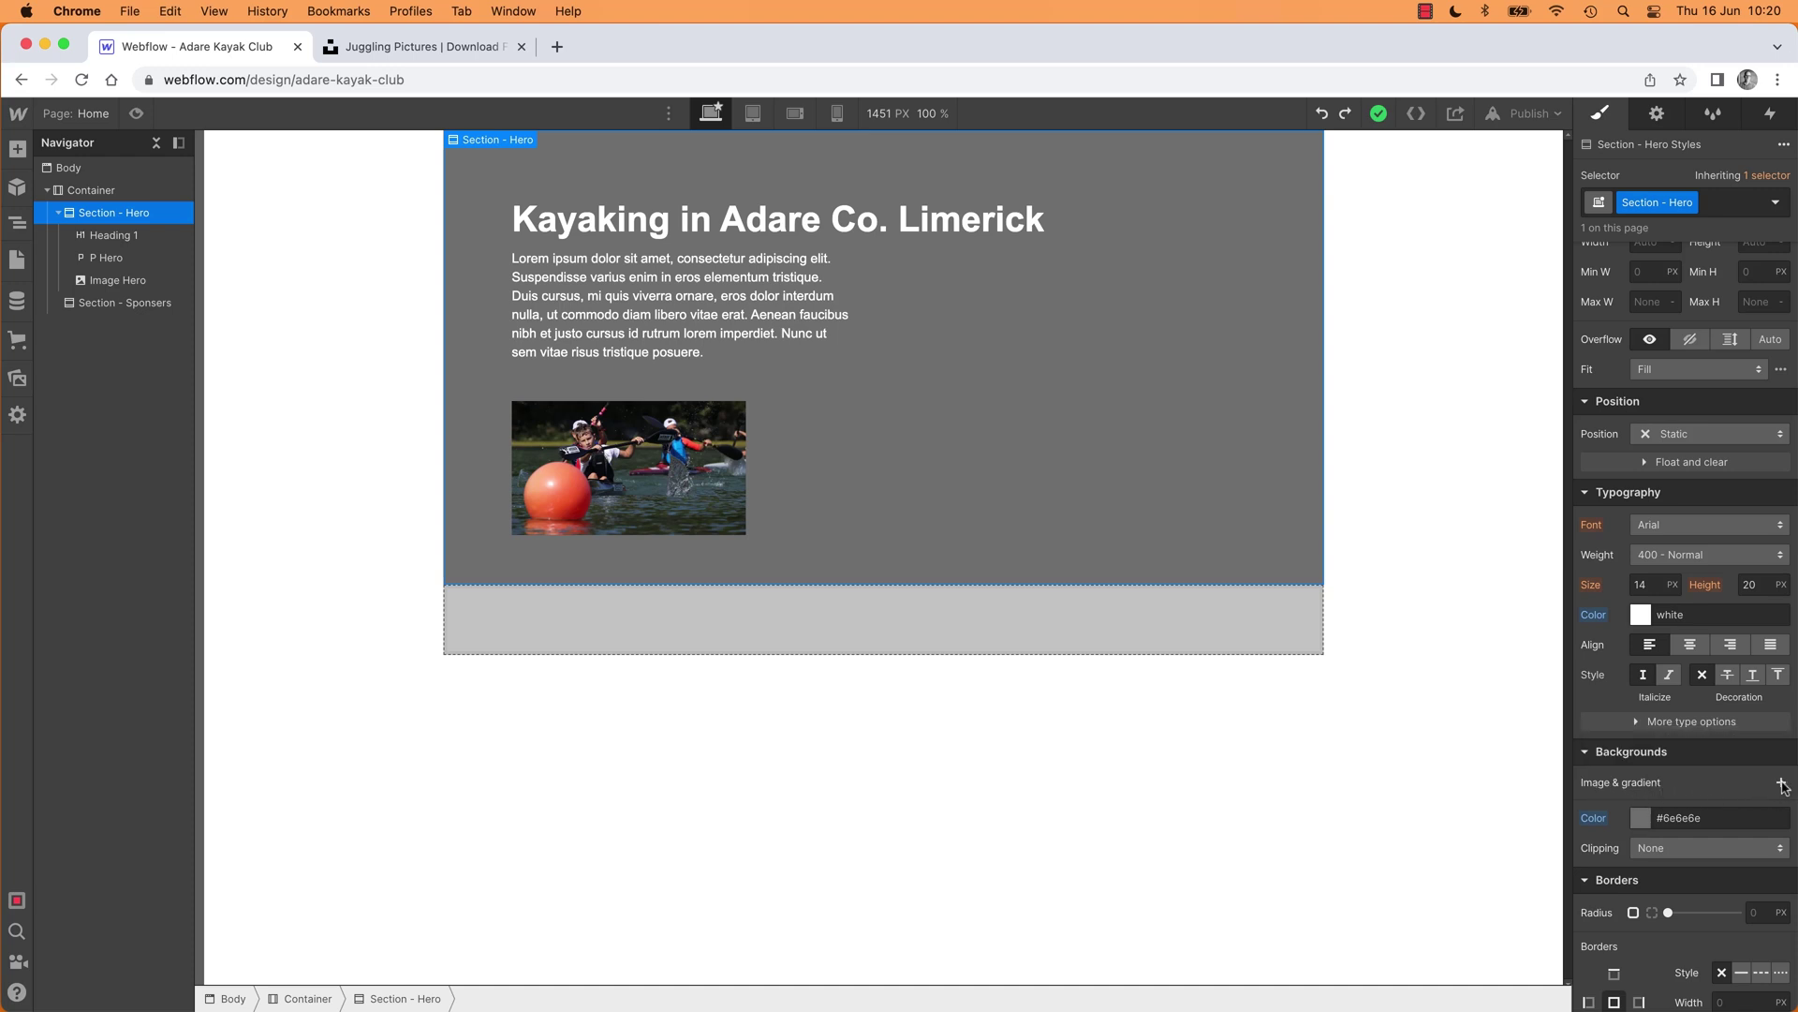
click(1782, 785)
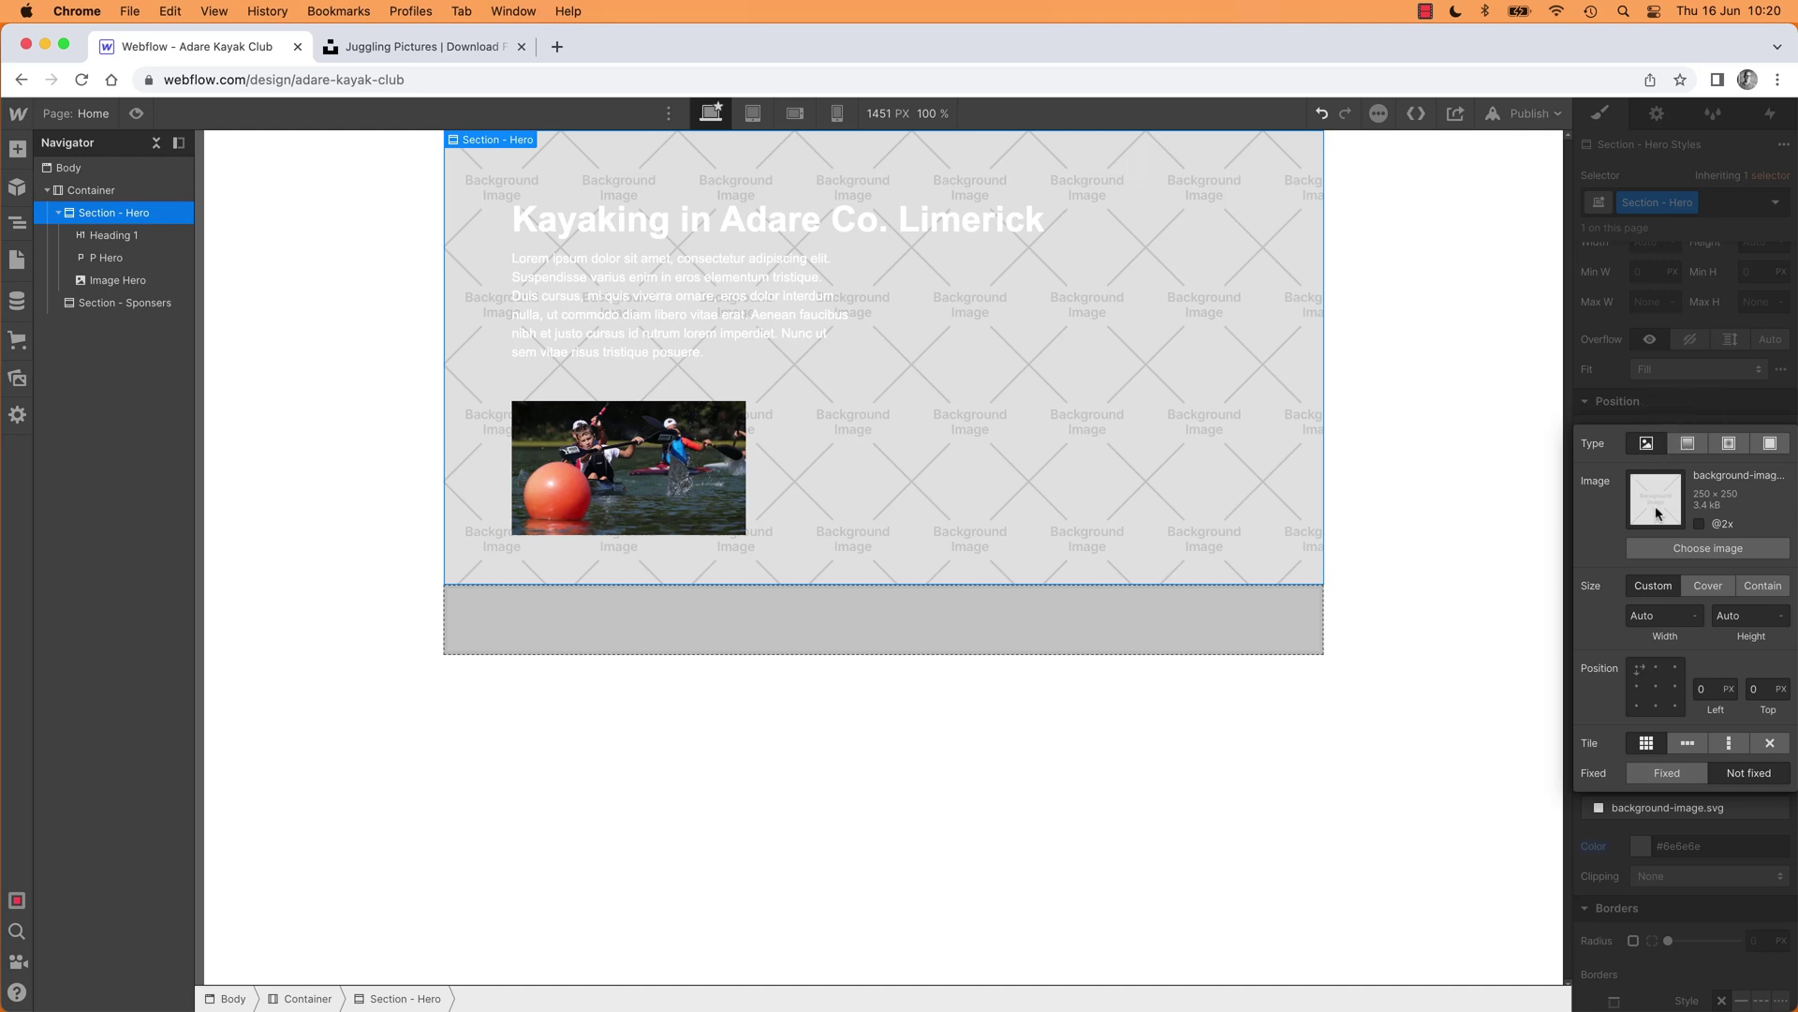
- Use Image2 - kazuend.jpeg as the hero background, trying 30 px custom size before settling on Cover
click(1690, 552)
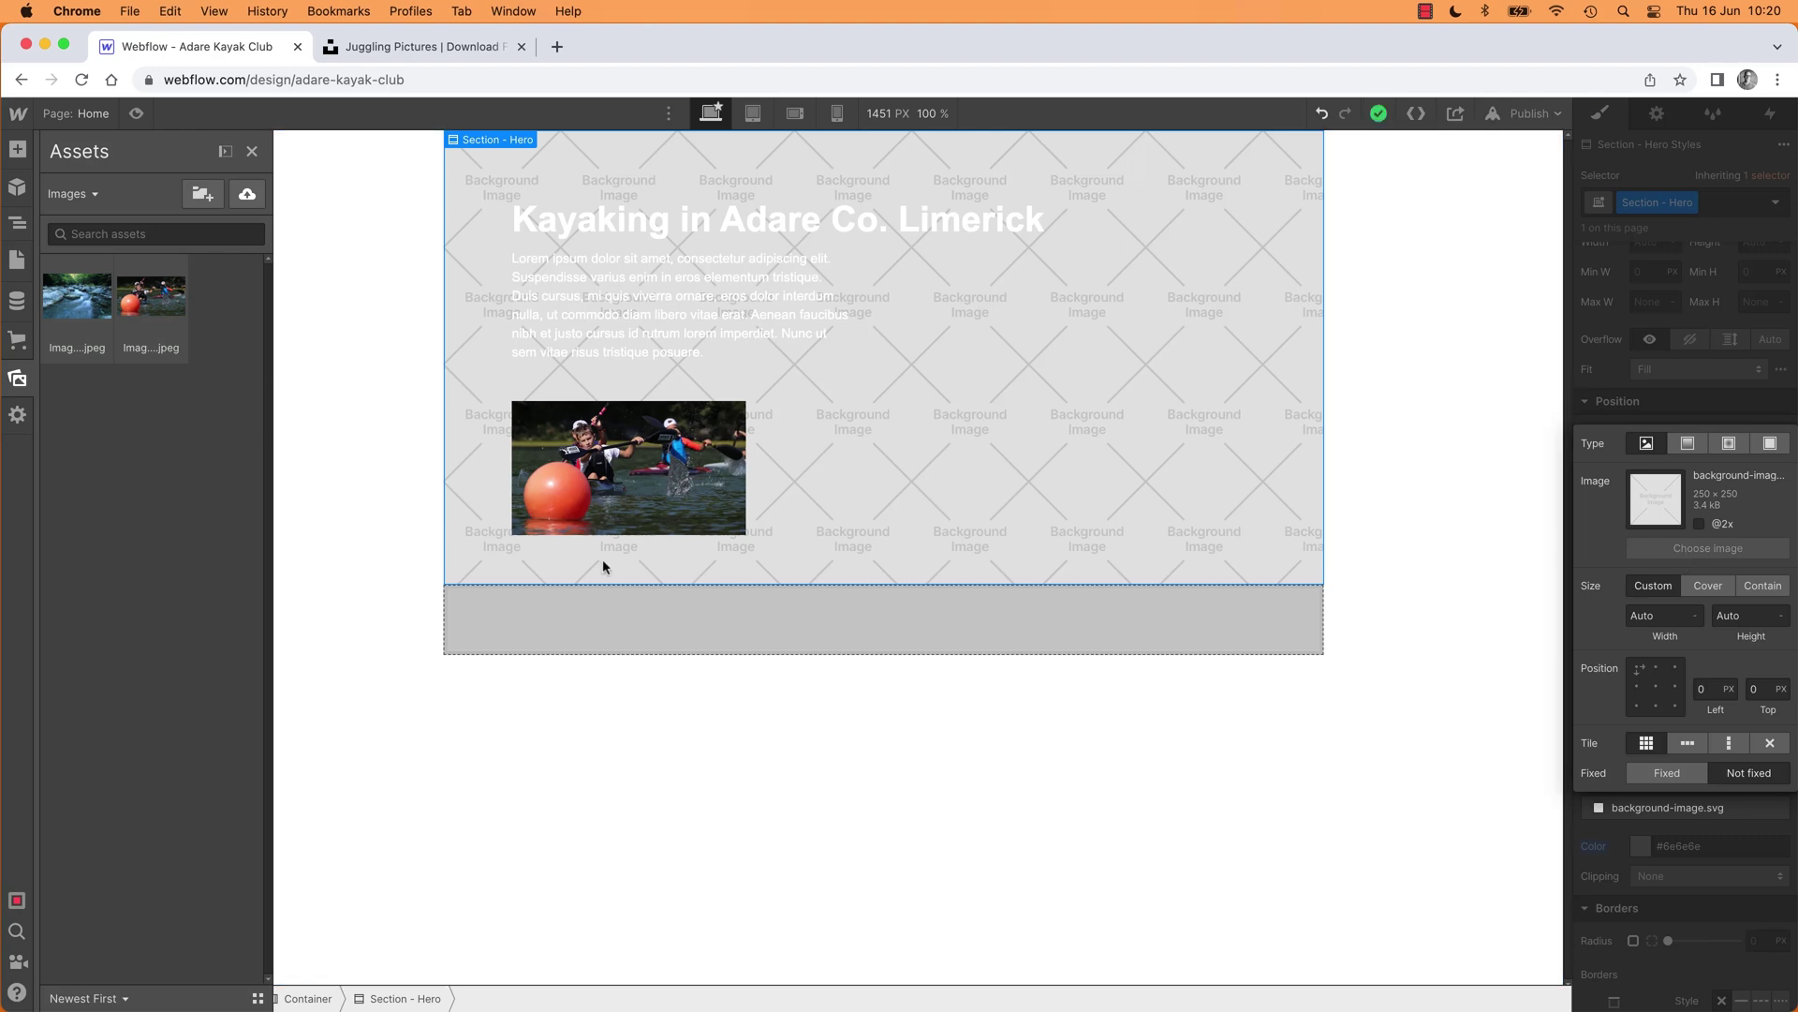
click(89, 300)
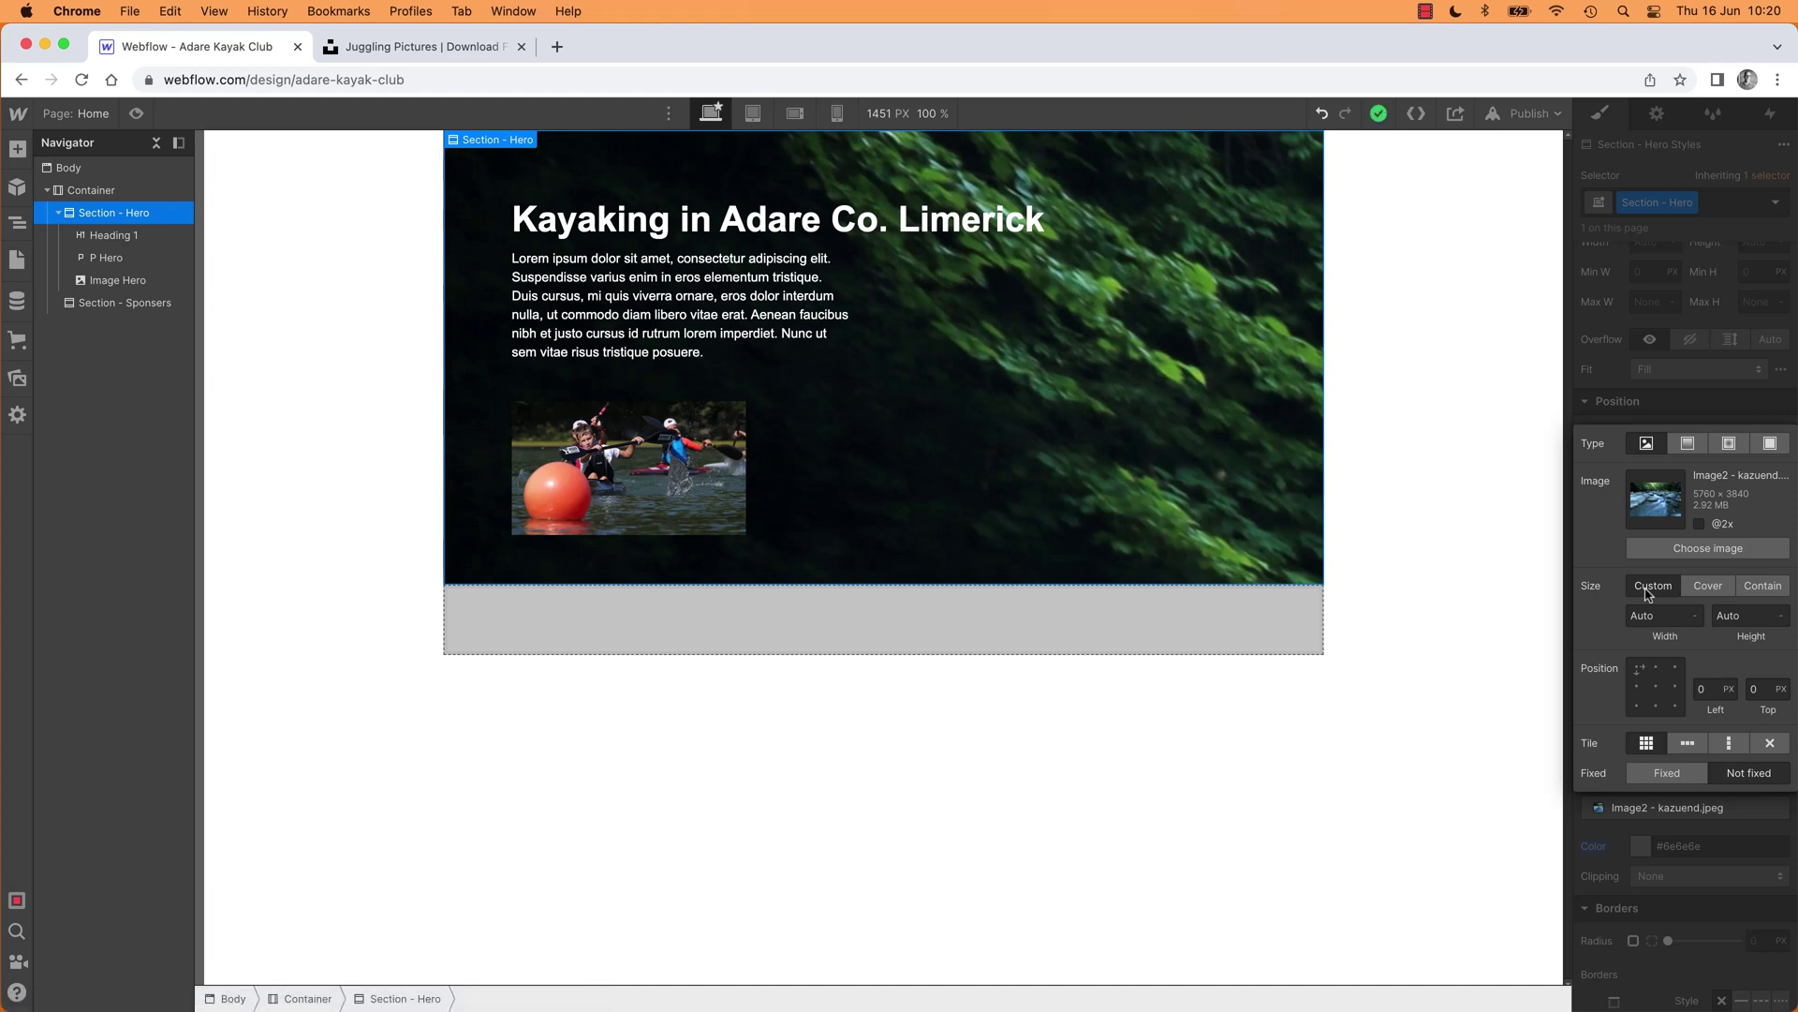
click(1710, 588)
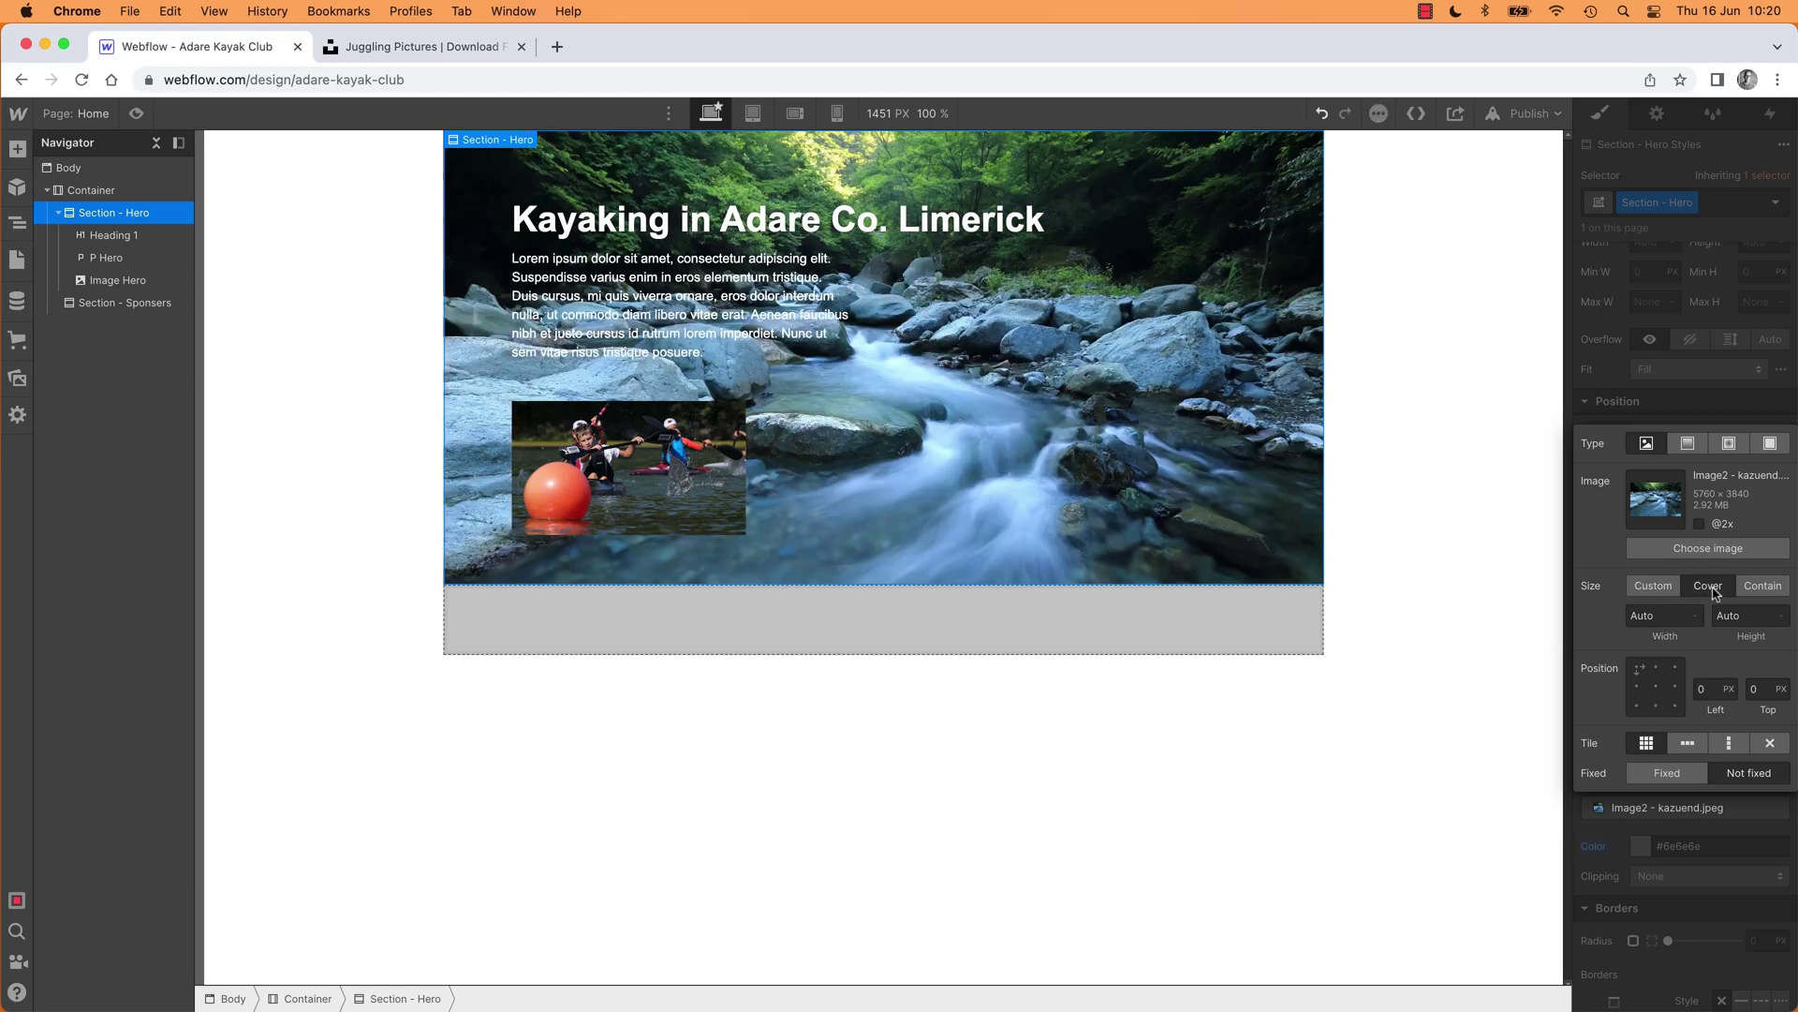
click(1658, 588)
click(1655, 618)
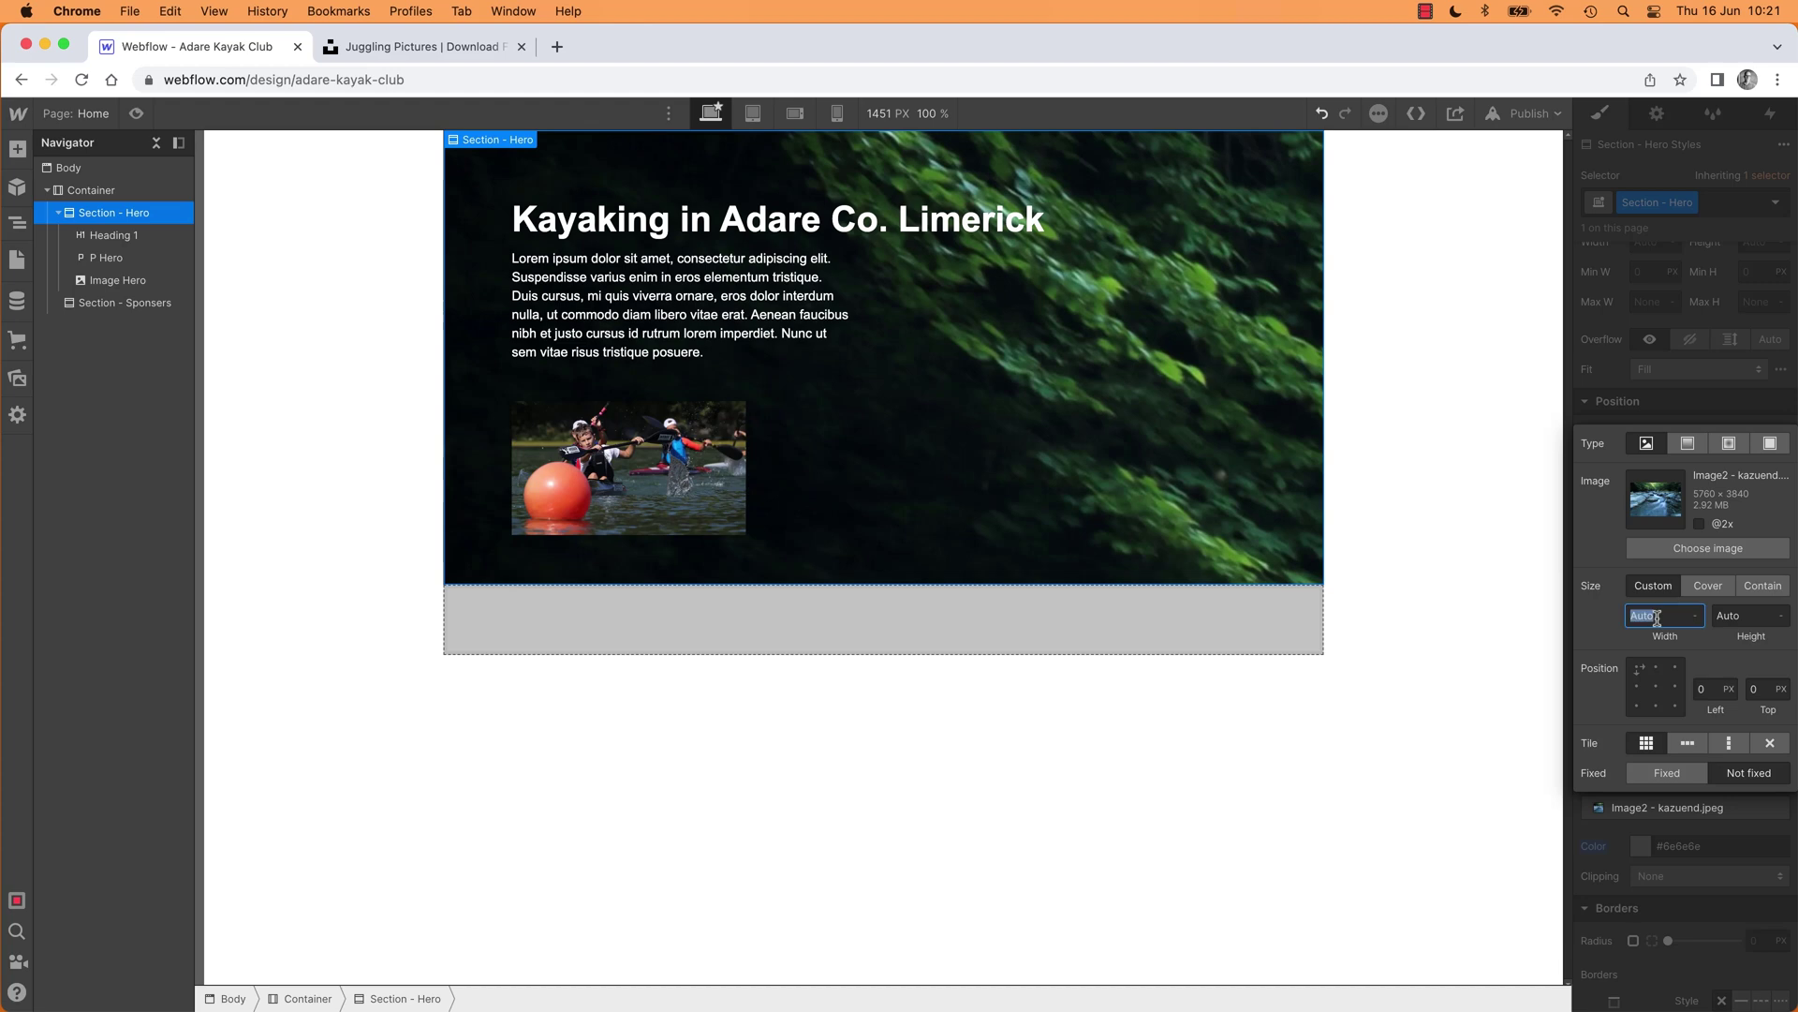
text(30)
key(Tab)
text(30)
key(Tab)
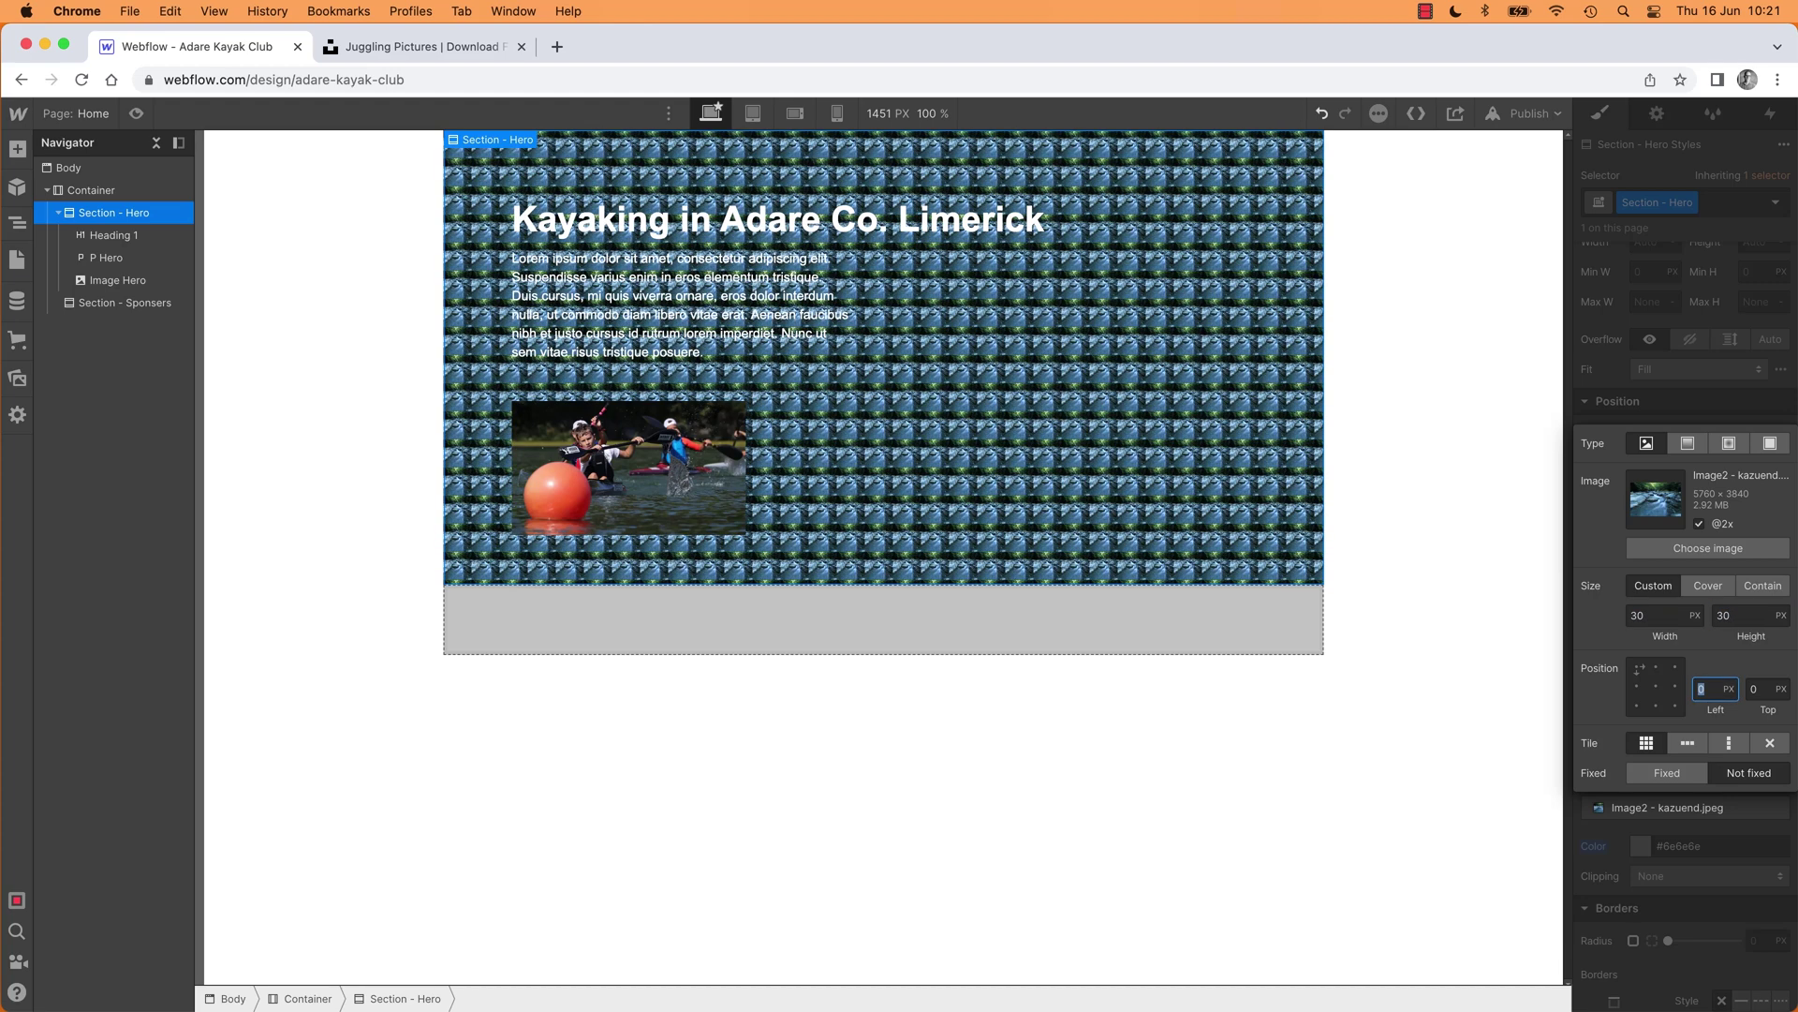
click(1709, 590)
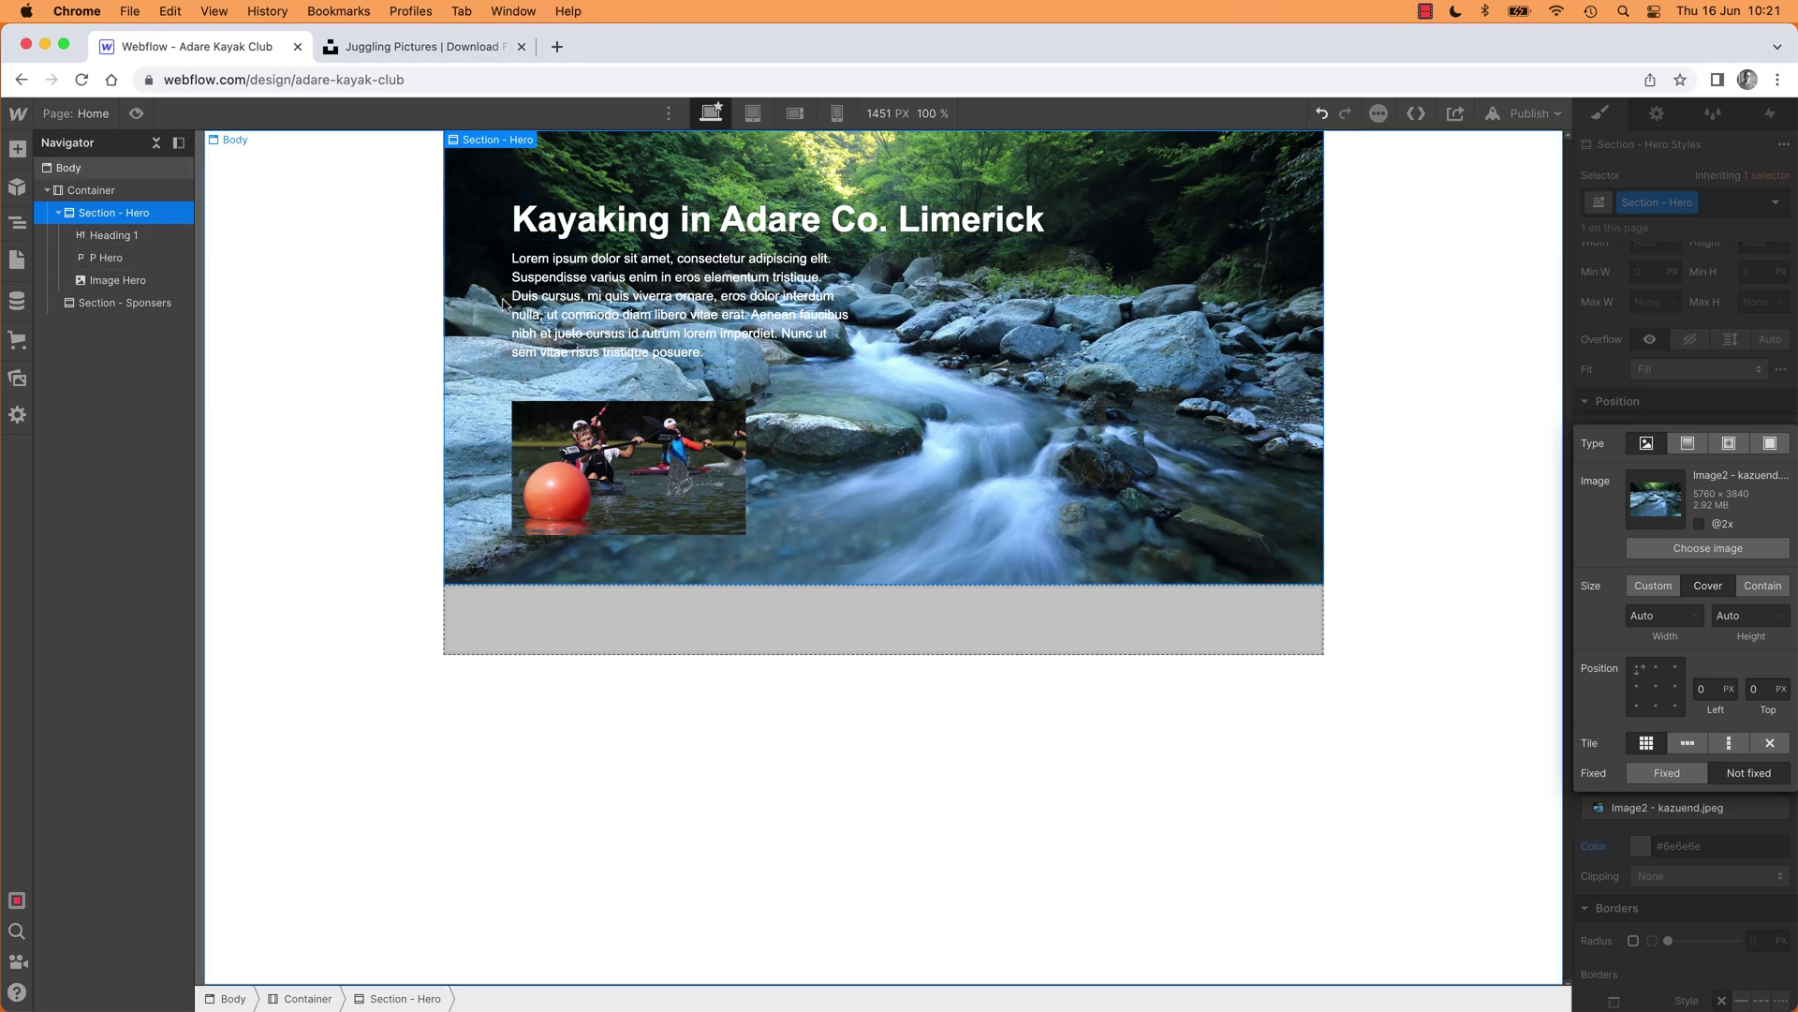
- Copy and paste the hero paragraph into stacked duplicates, then reselect Section - Hero
click(752, 328)
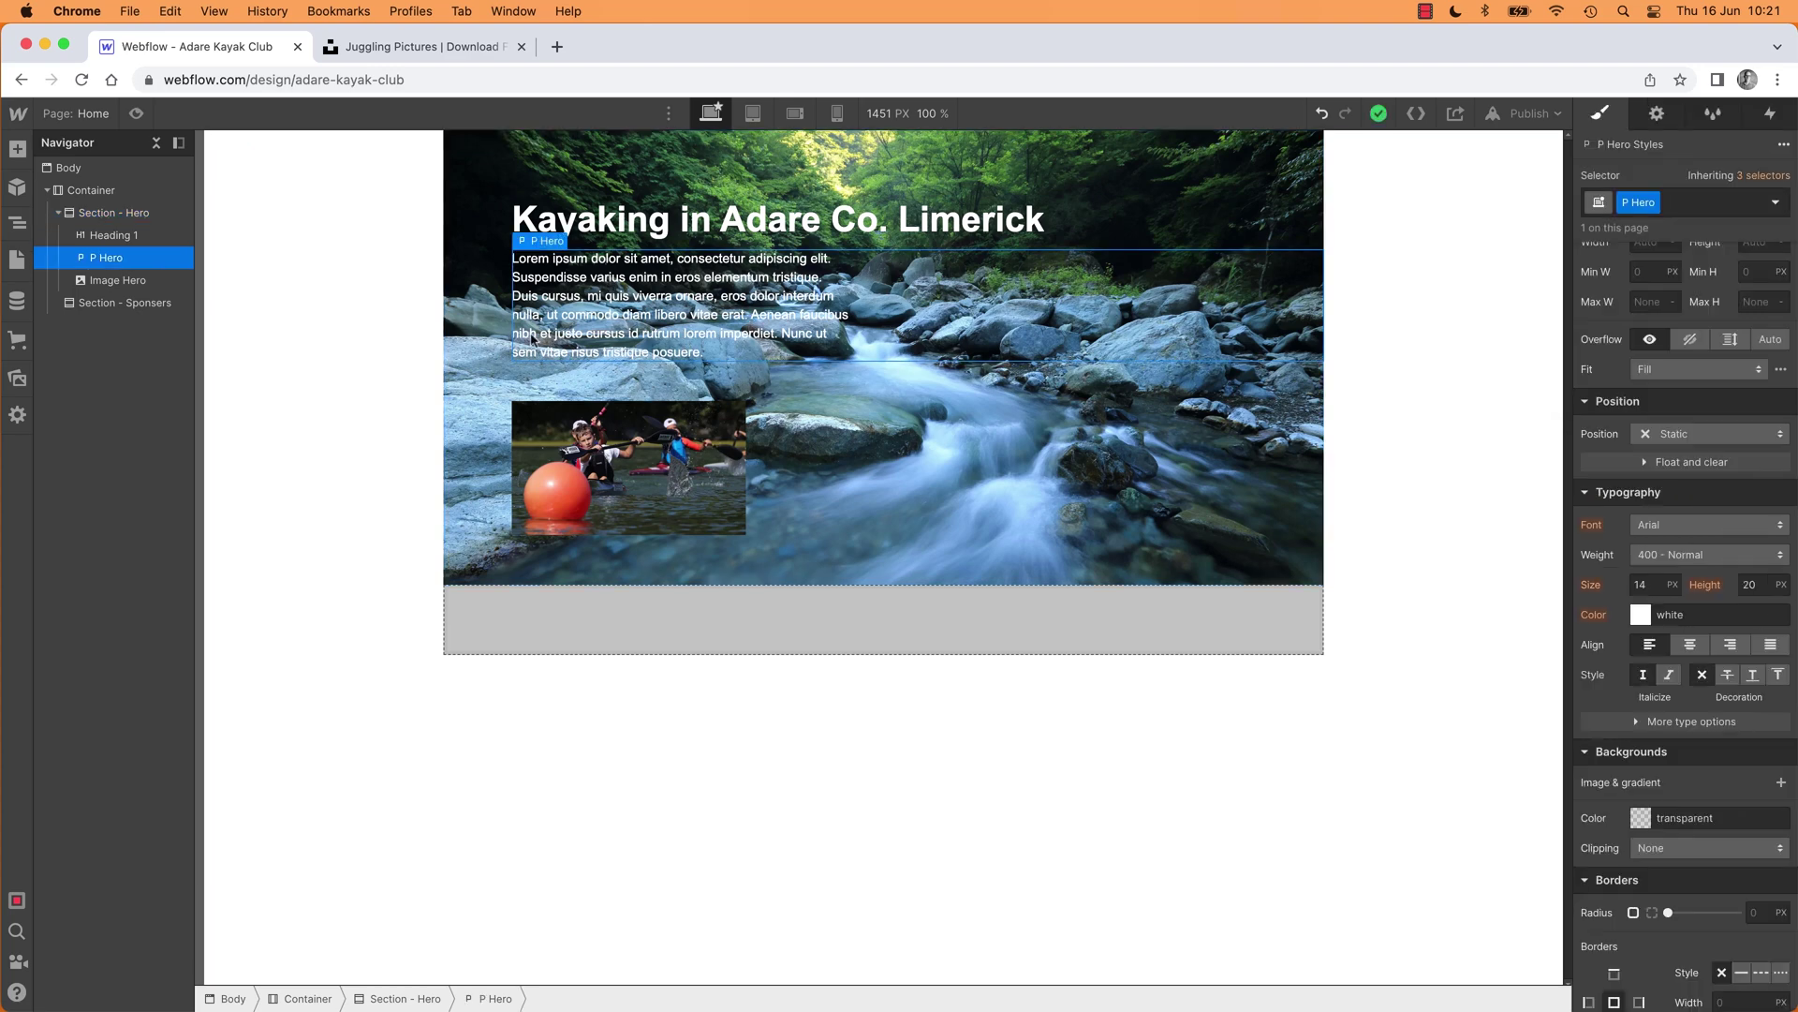
key(super+c)
key(super+v)
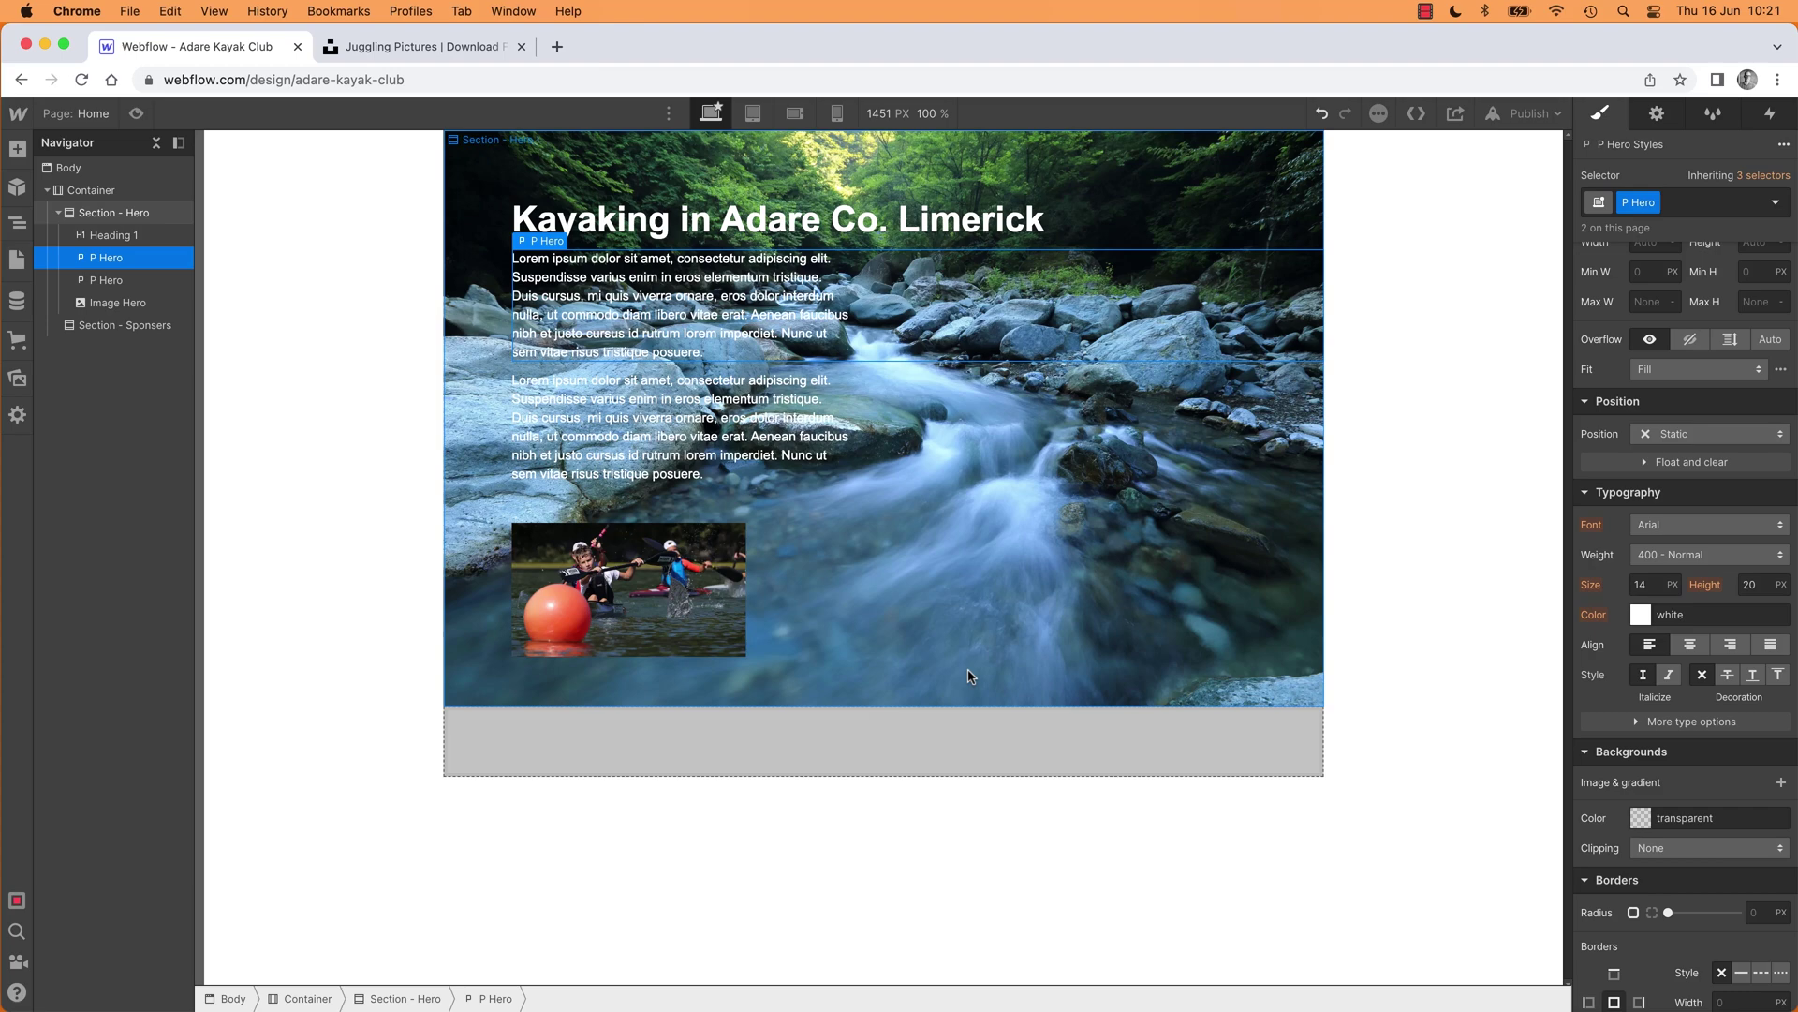
key(super+d)
key(super+d)
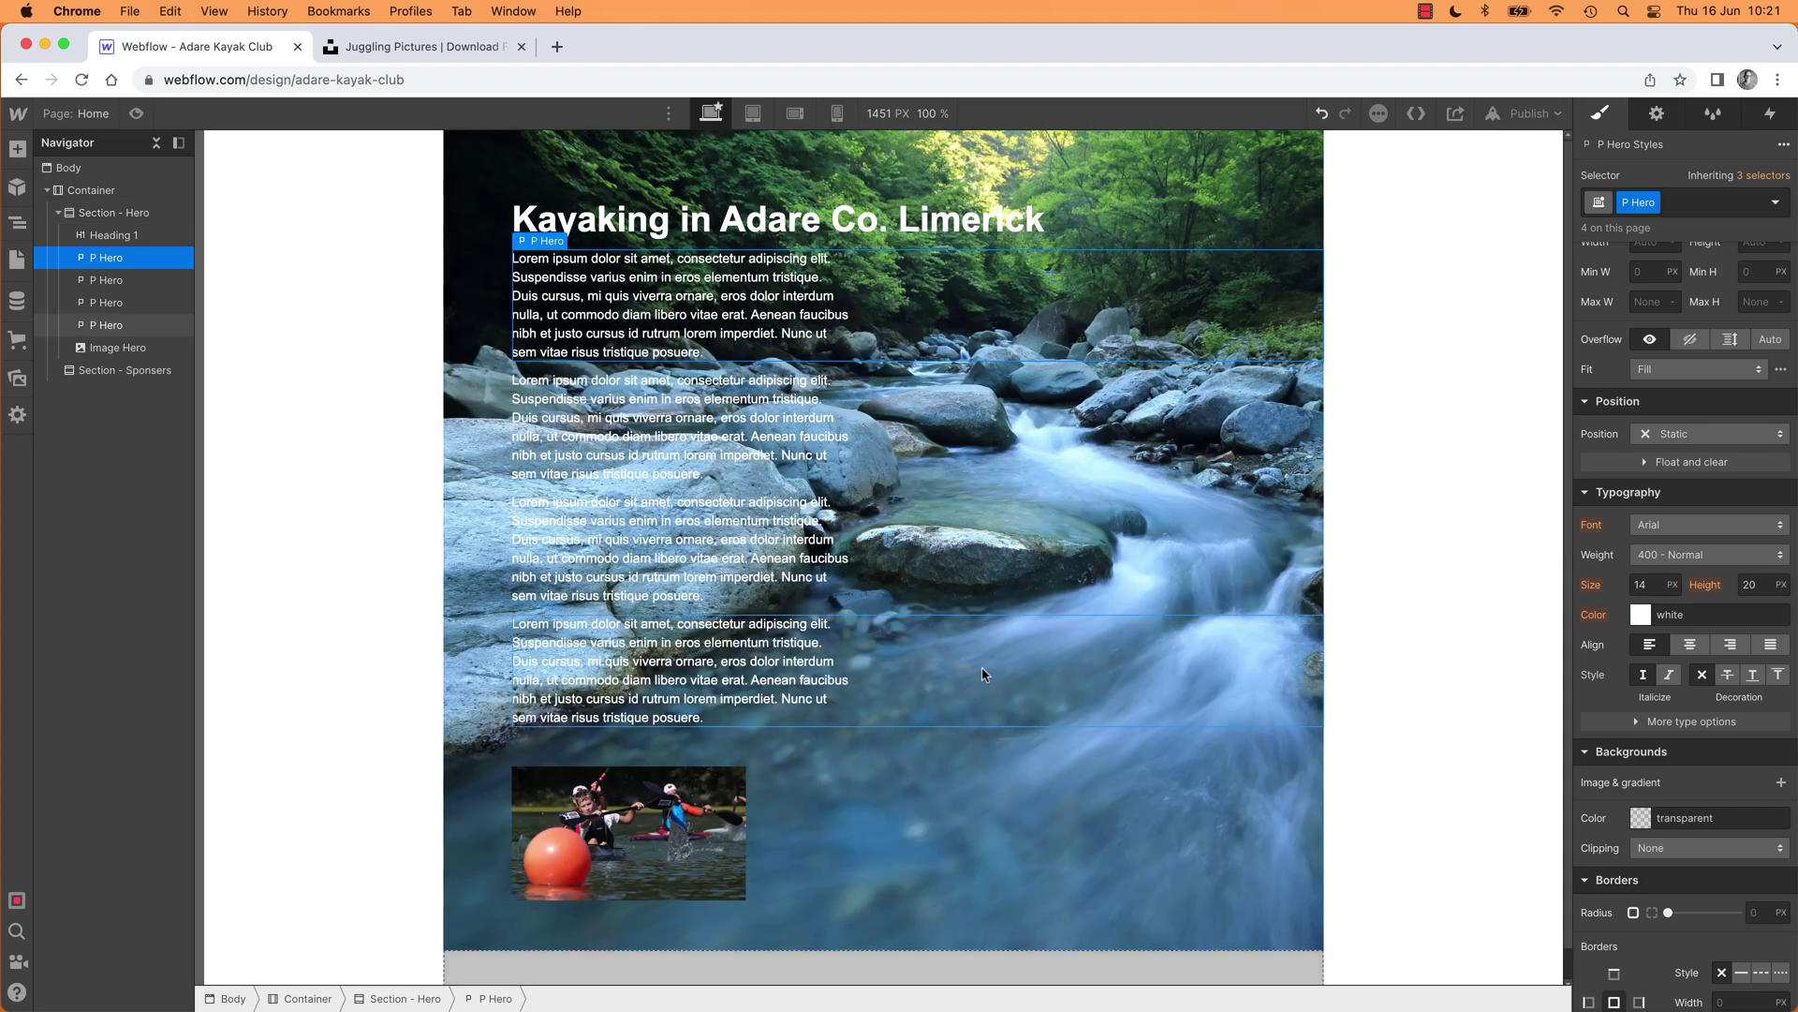
scroll(1030, 647, down, 1)
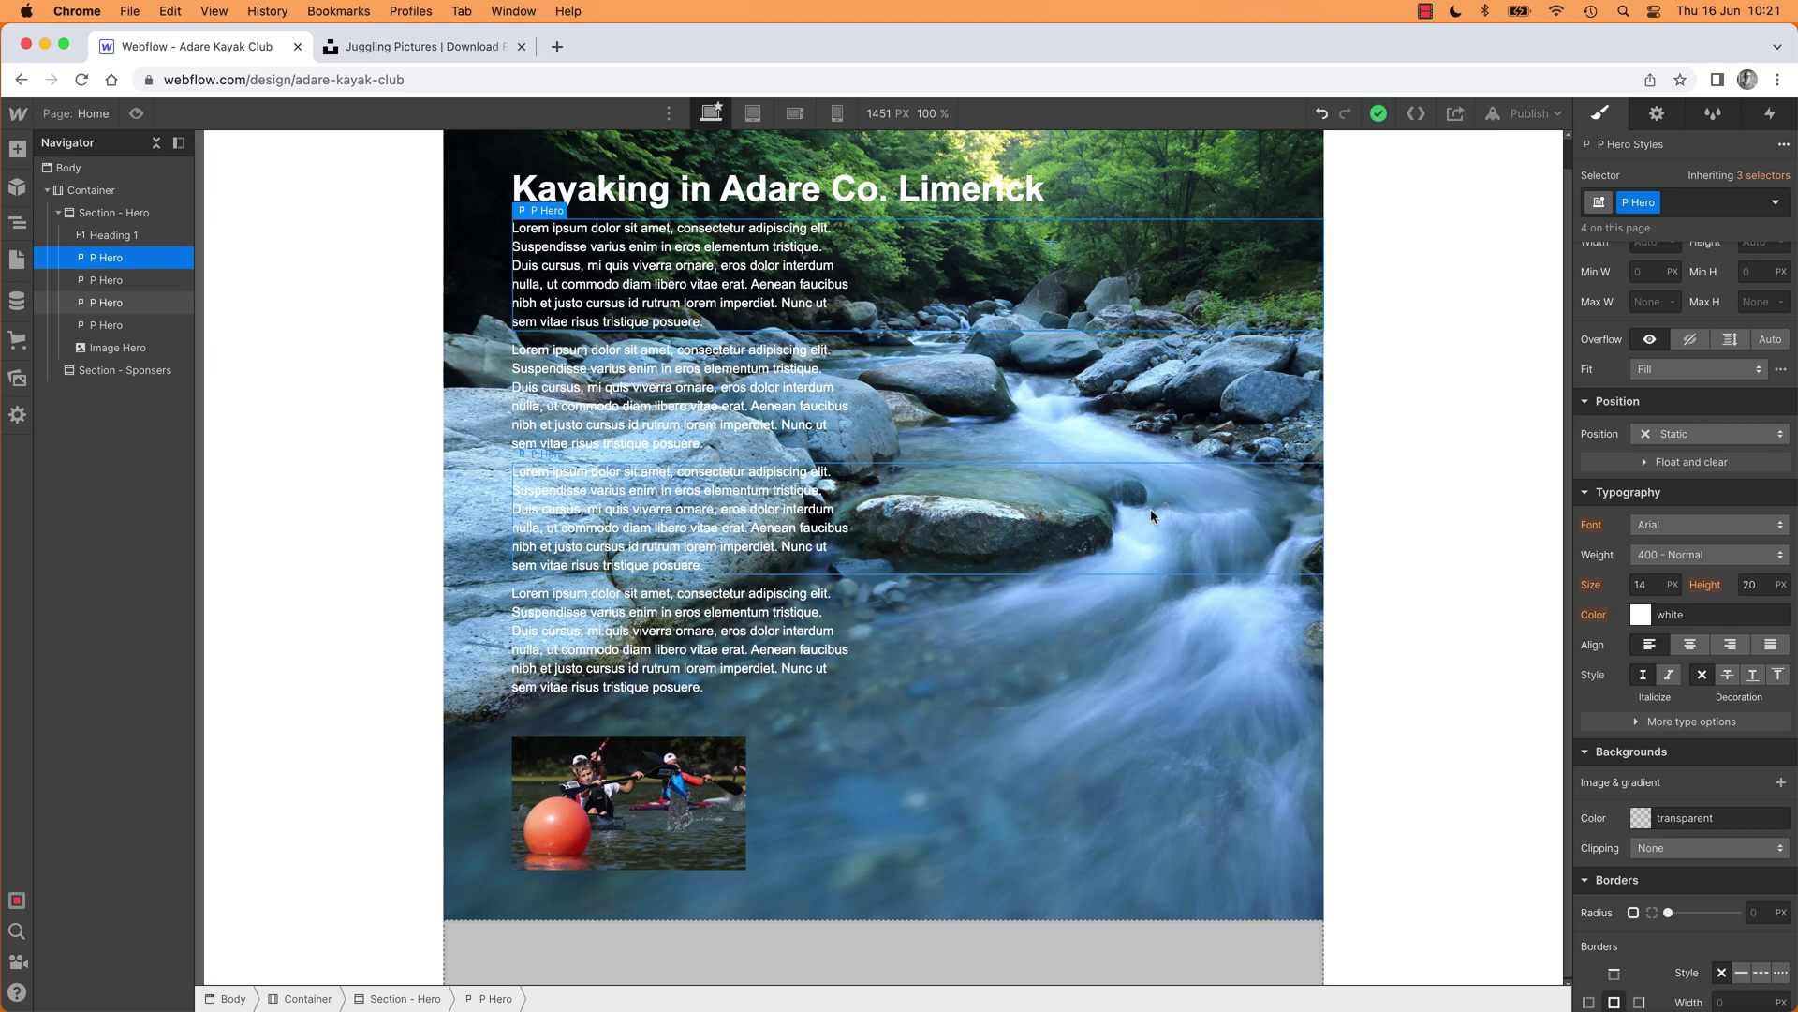
scroll(779, 646, up, 1)
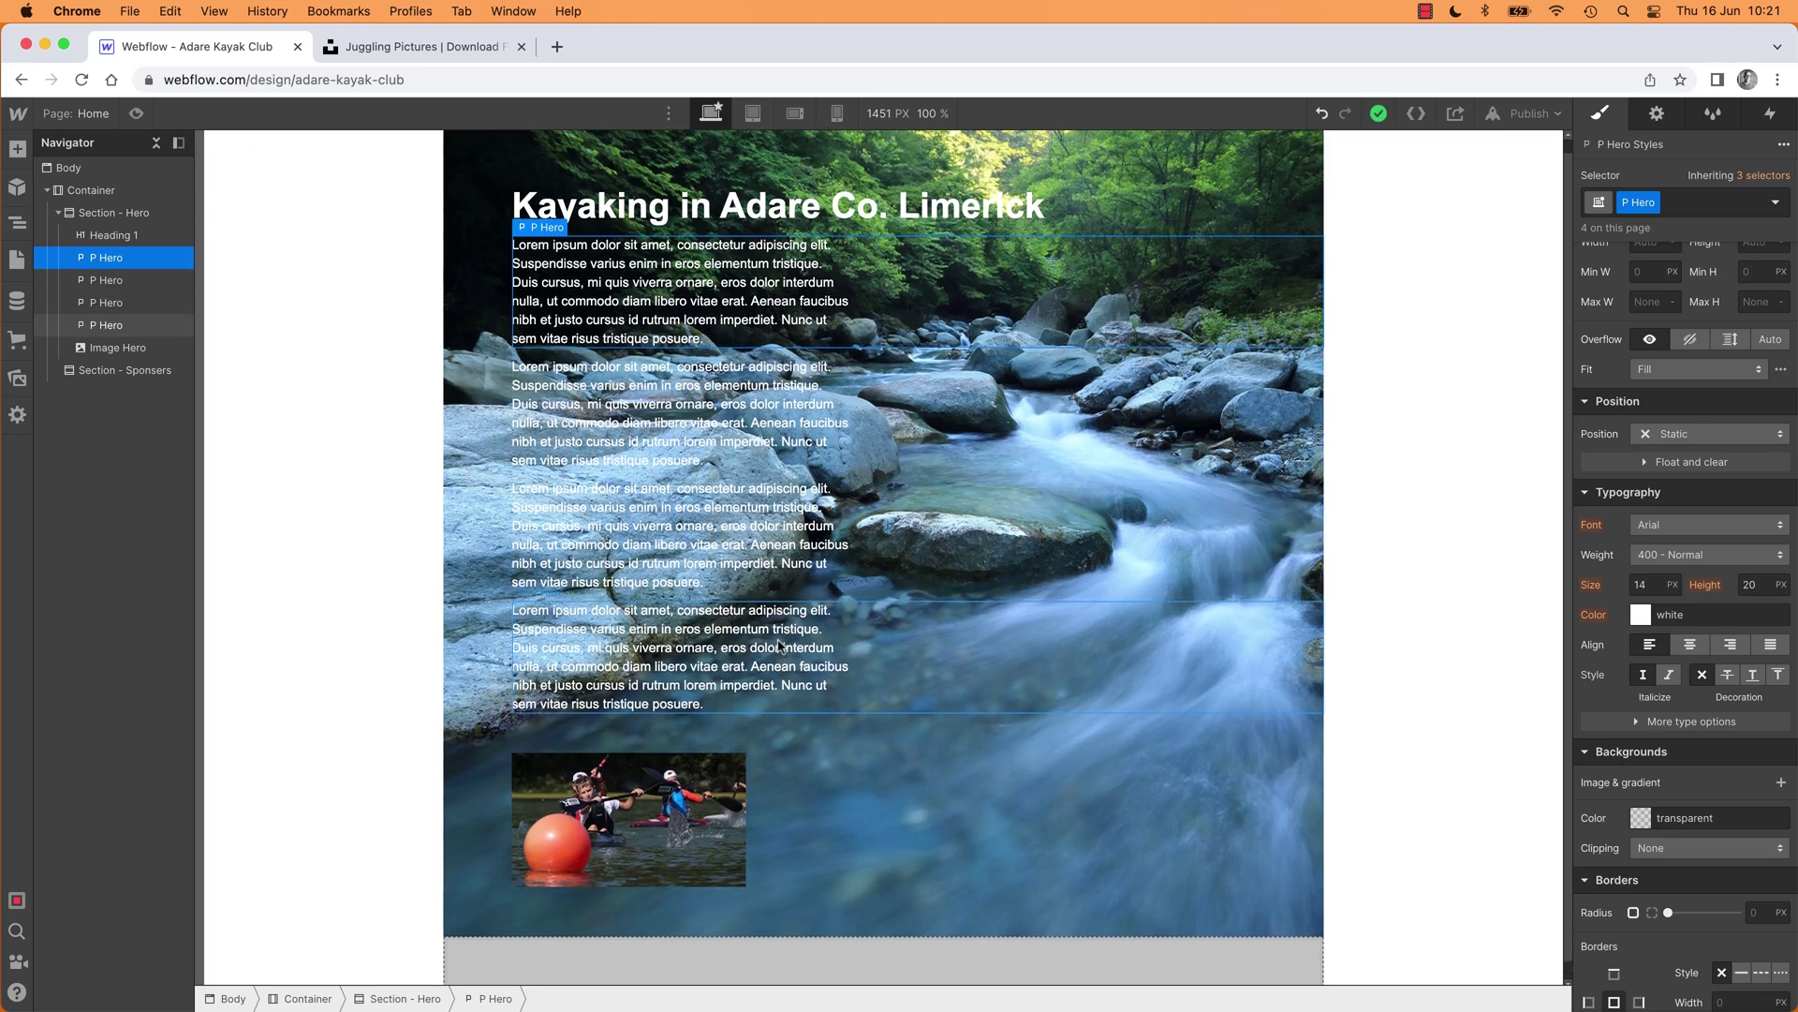
click(101, 216)
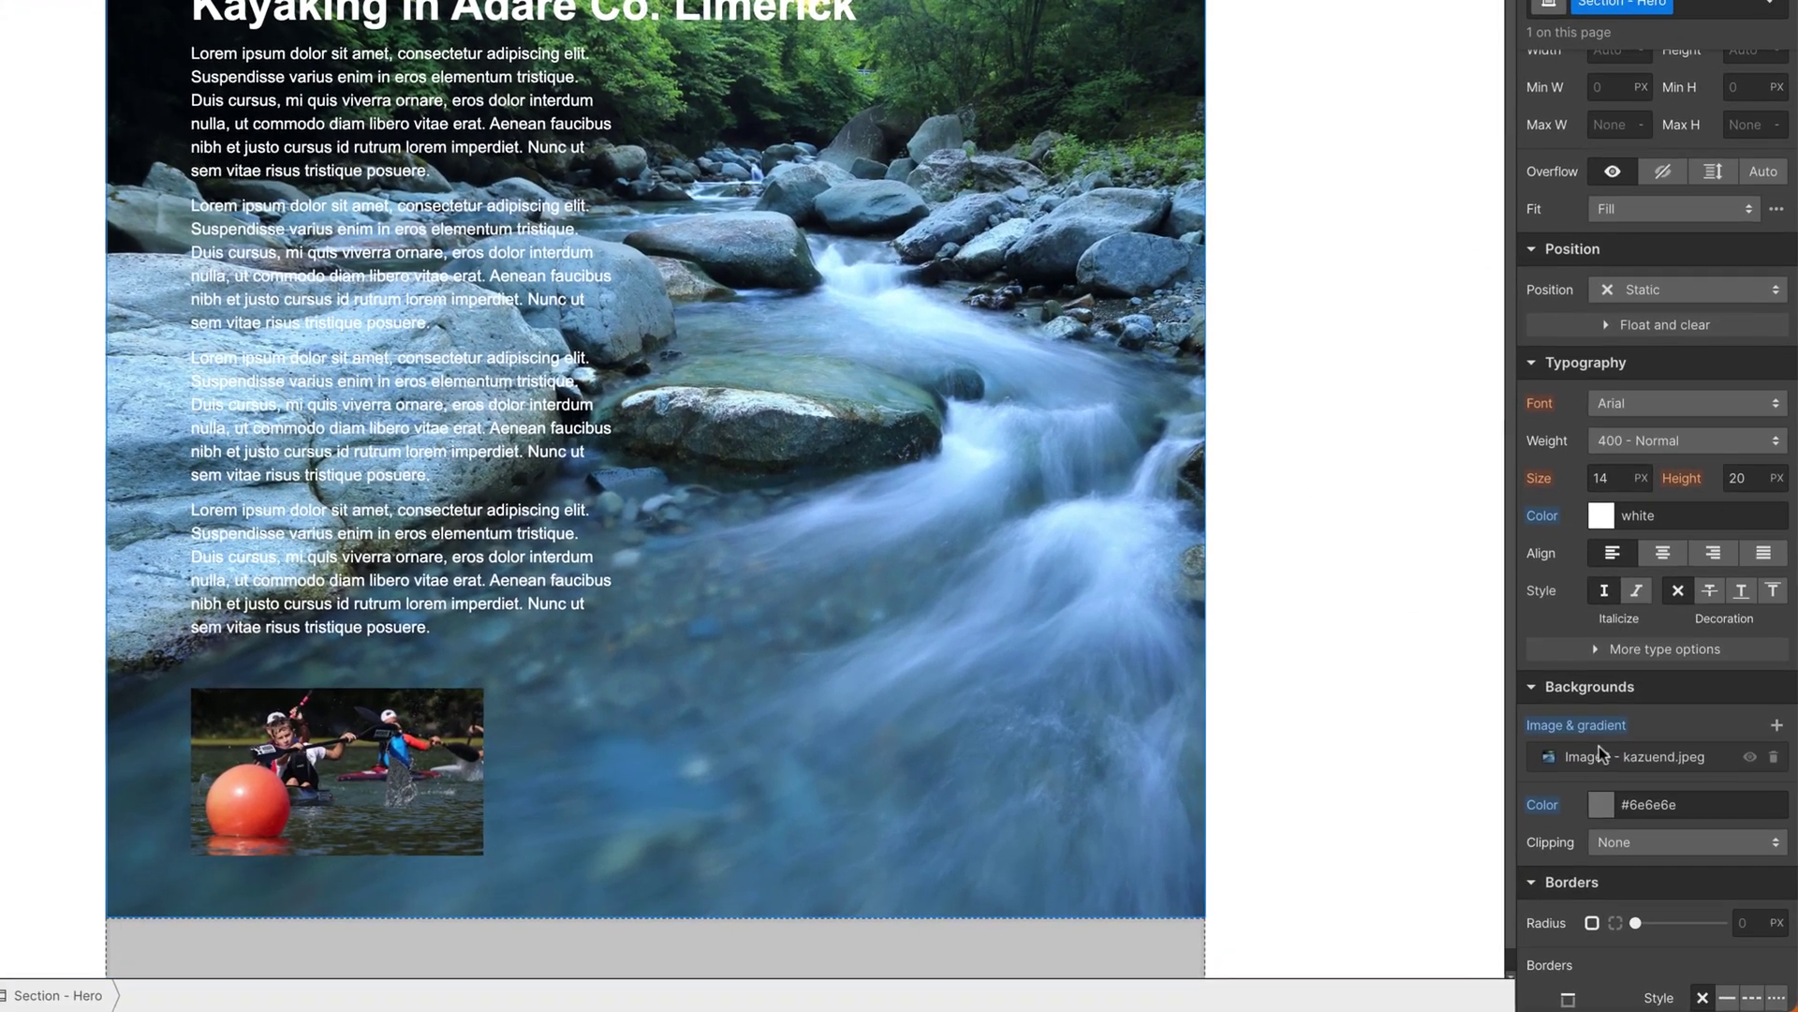
scroll(1657, 797, down, 1)
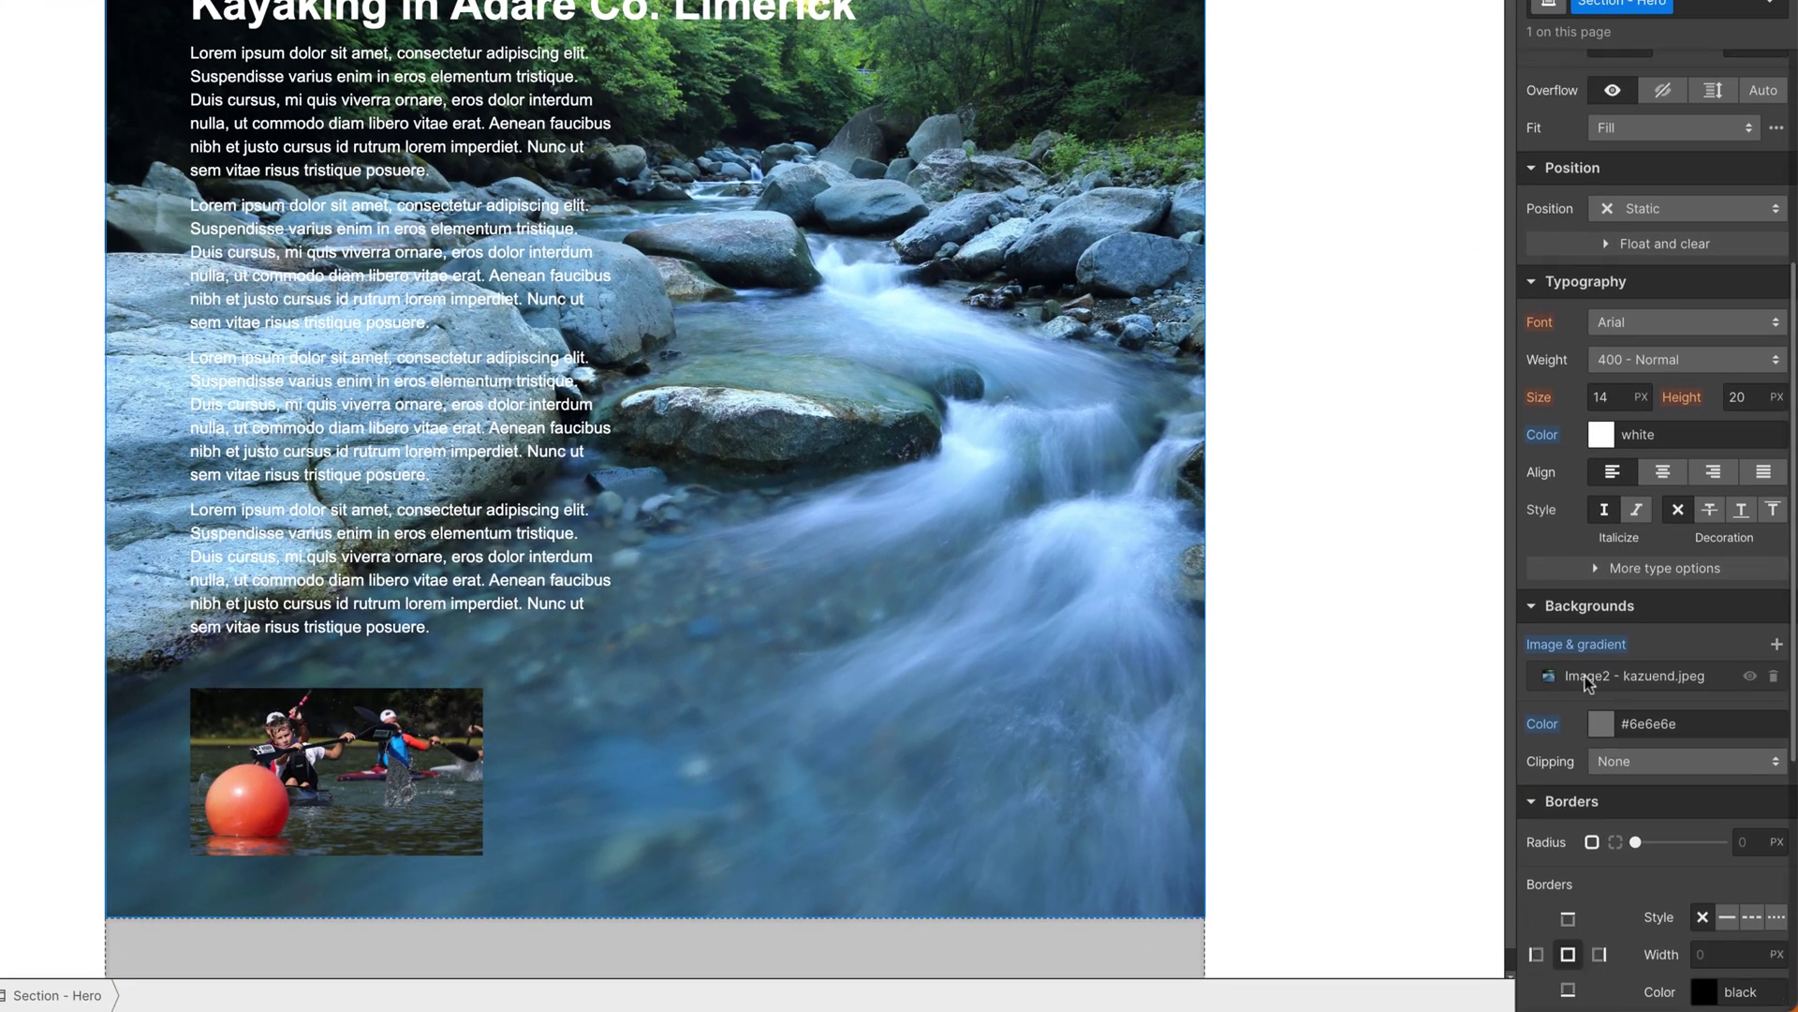
- Set the Image2 background position to the centre, 50% left and 50% top
click(1589, 682)
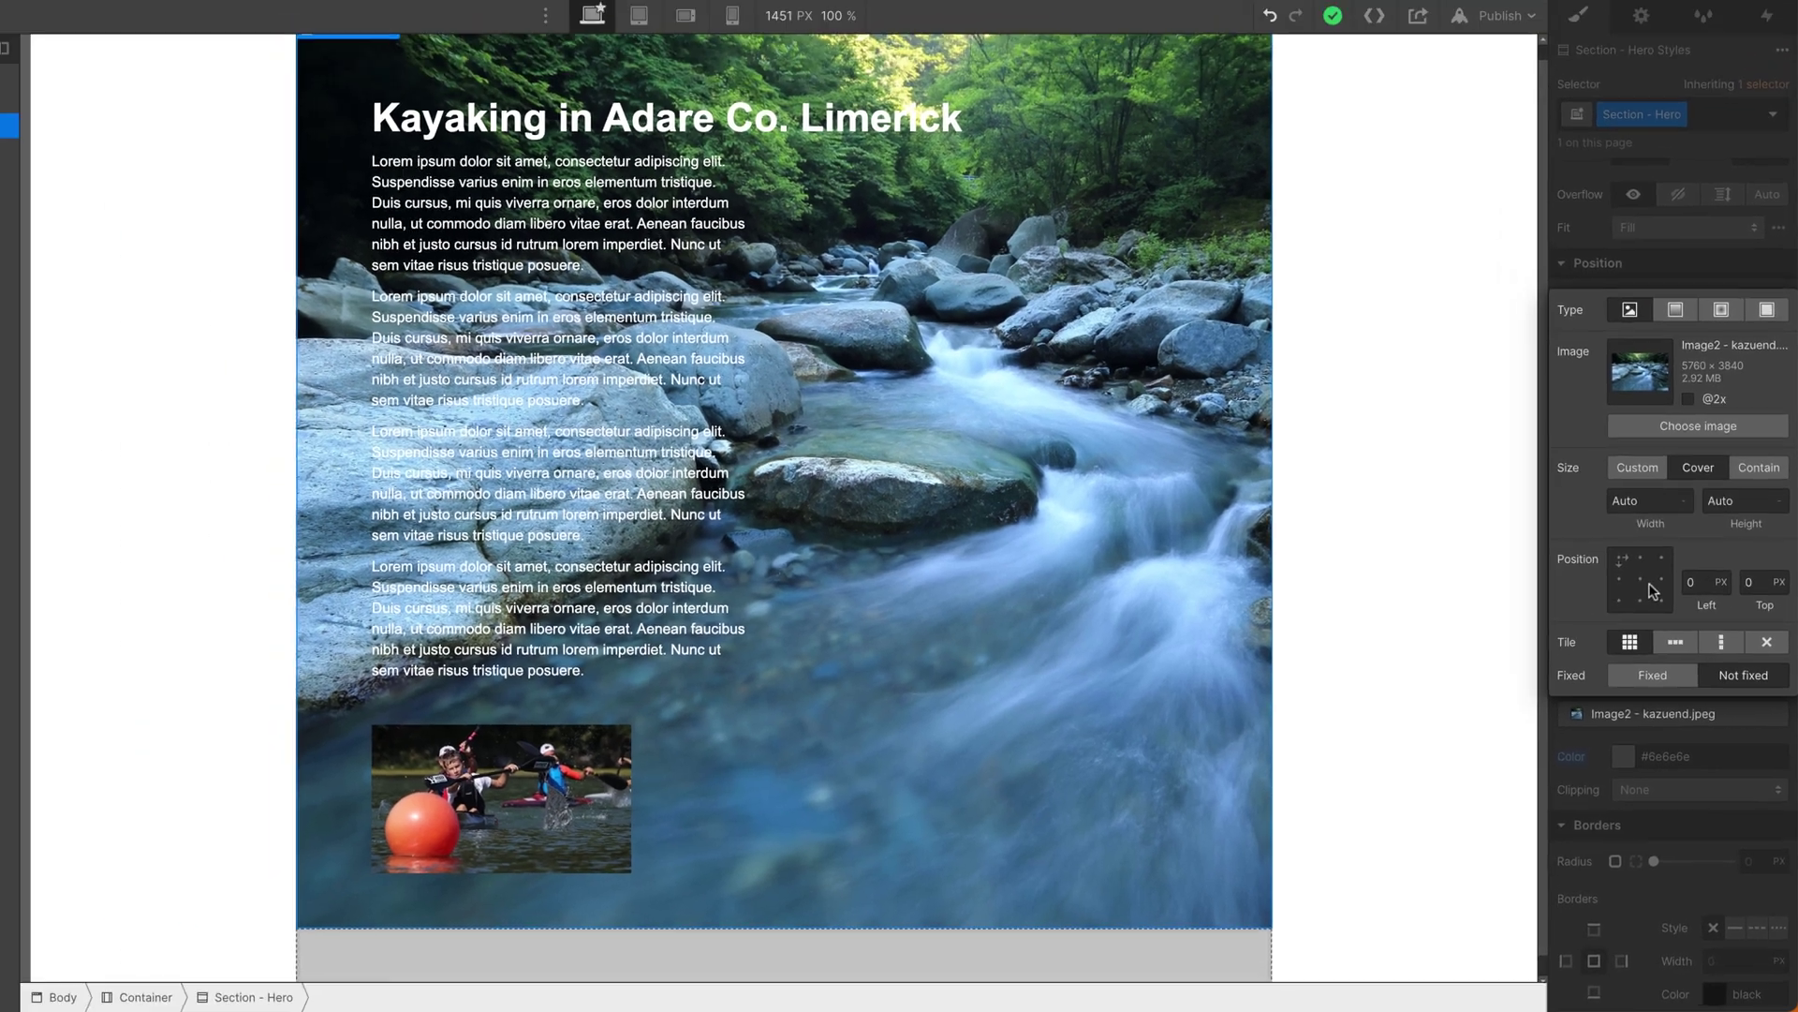
click(1620, 525)
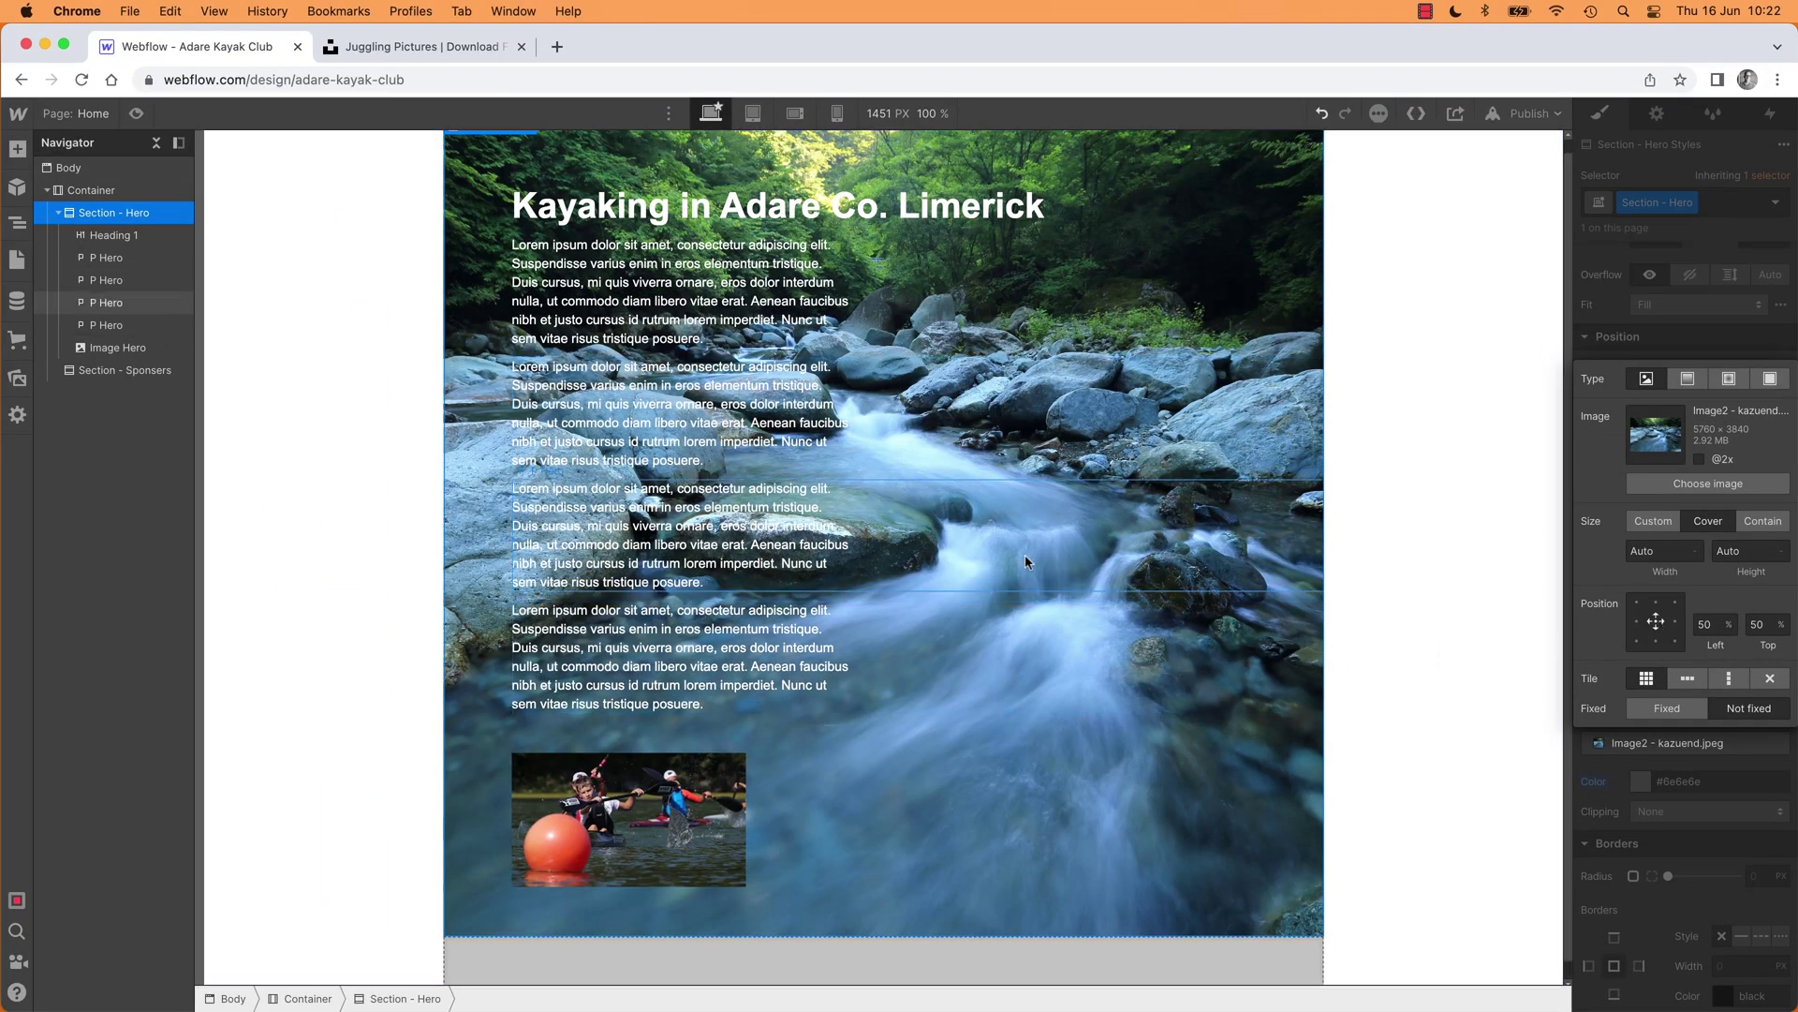
- Delete the three extra P Hero paragraph copies, leaving one under the heading
click(777, 537)
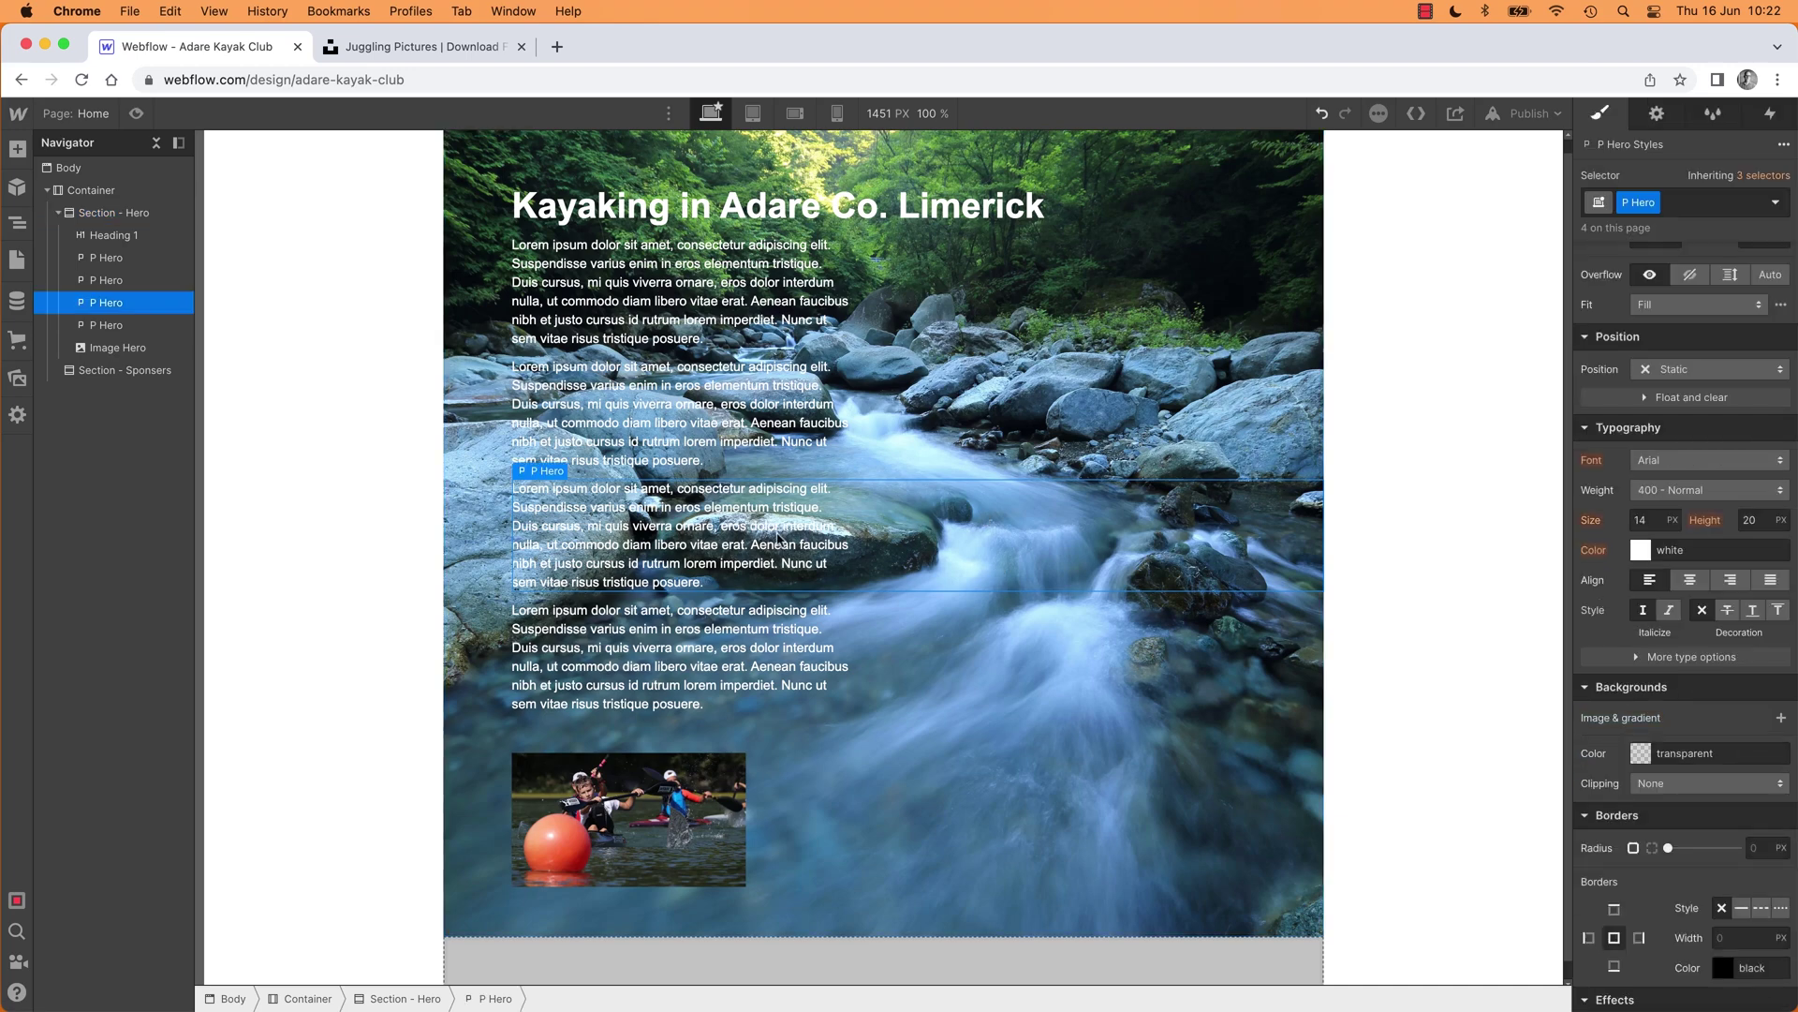
key(Delete)
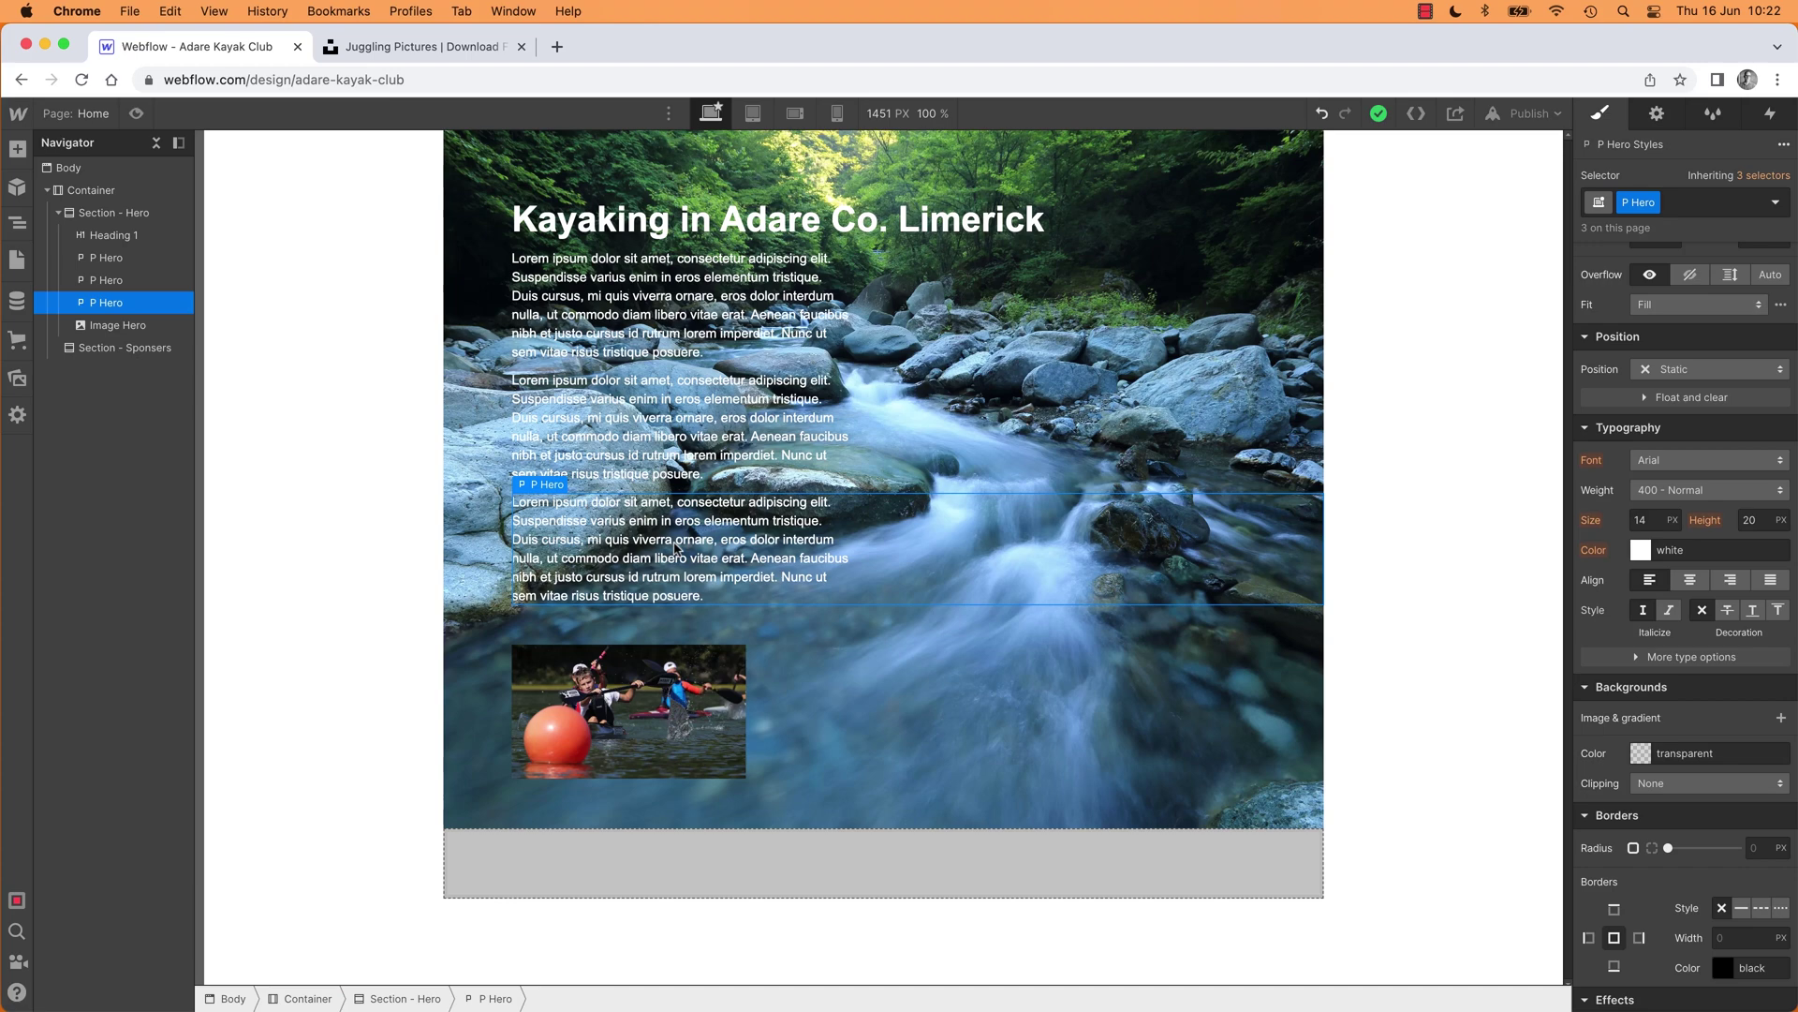
key(Delete)
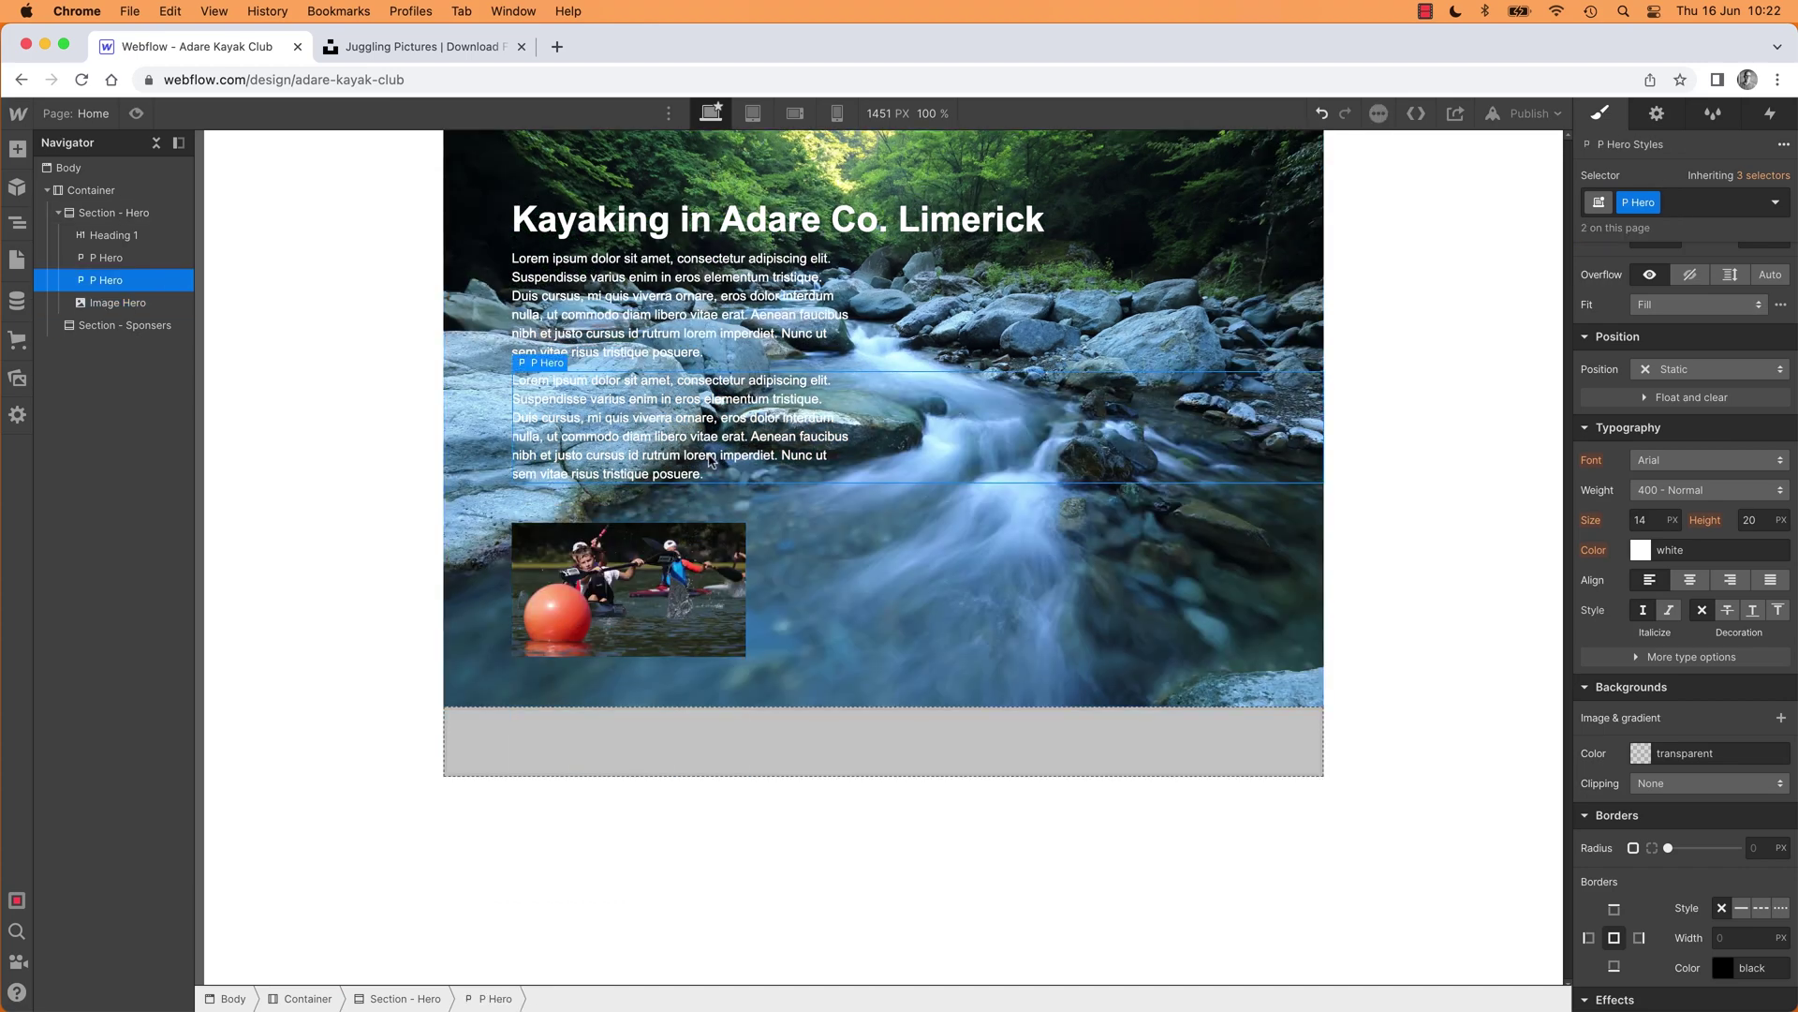
key(Delete)
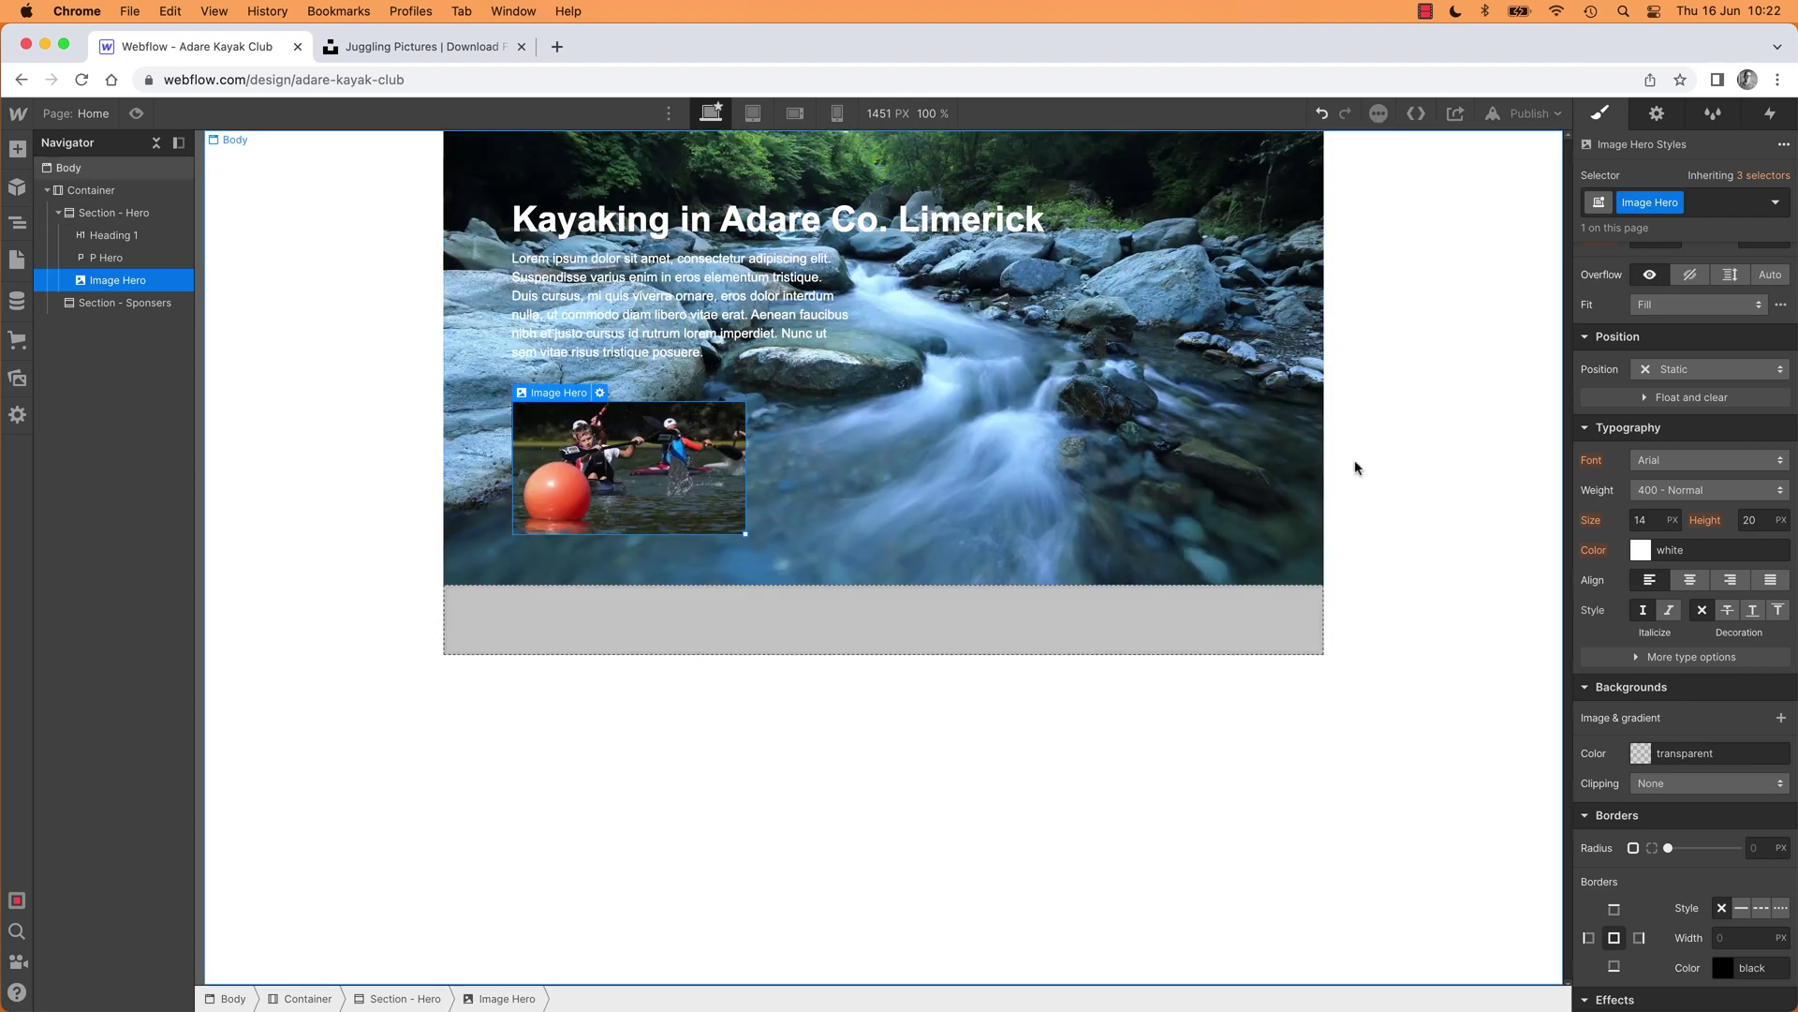
click(752, 113)
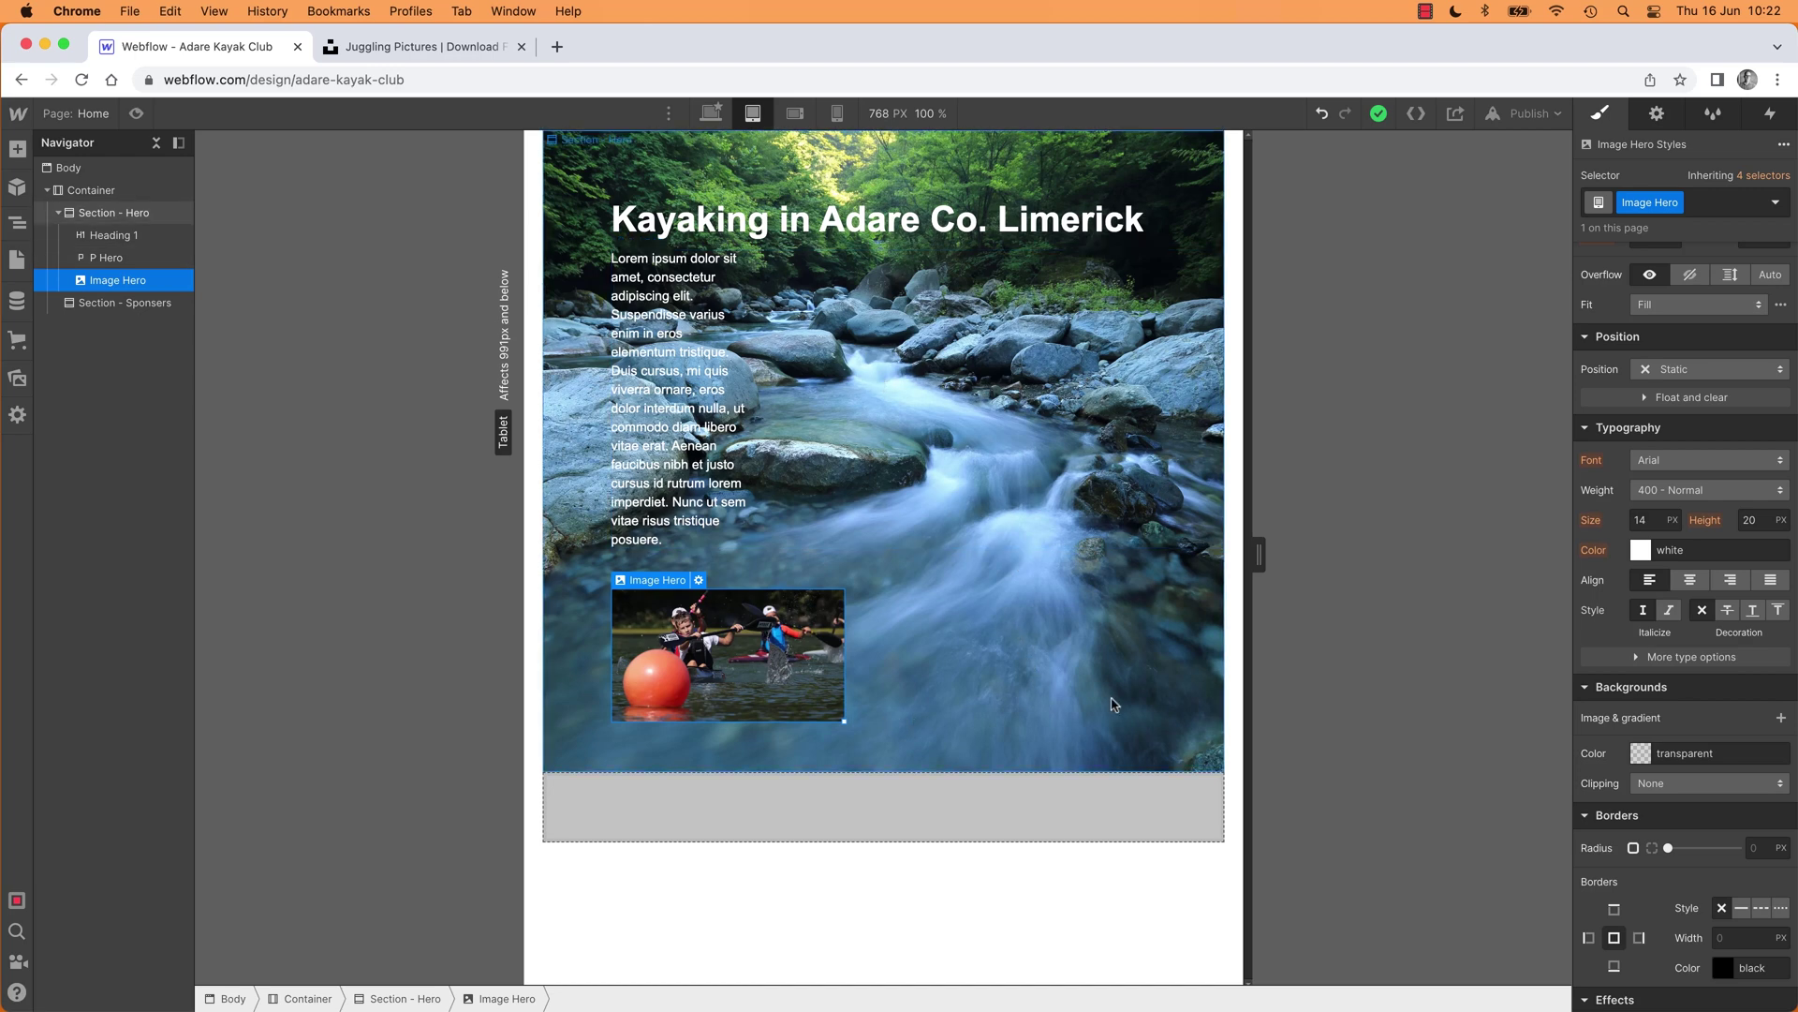
click(713, 113)
click(755, 113)
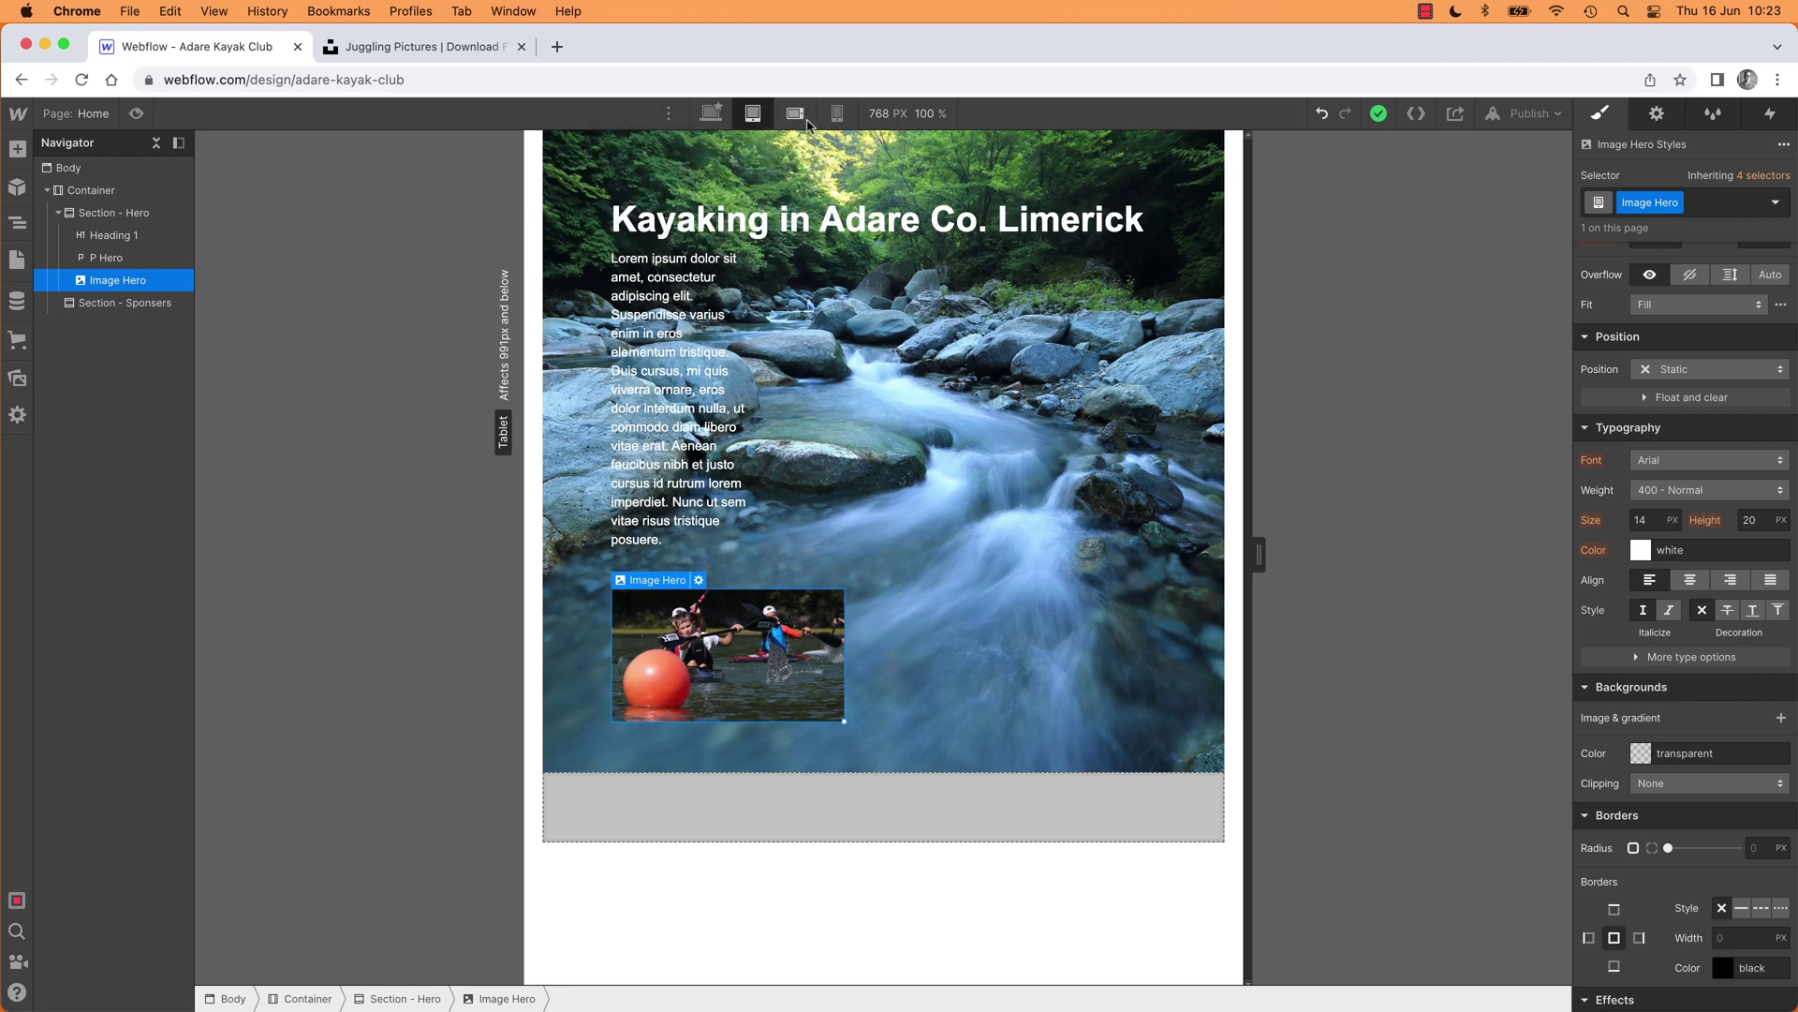
click(837, 114)
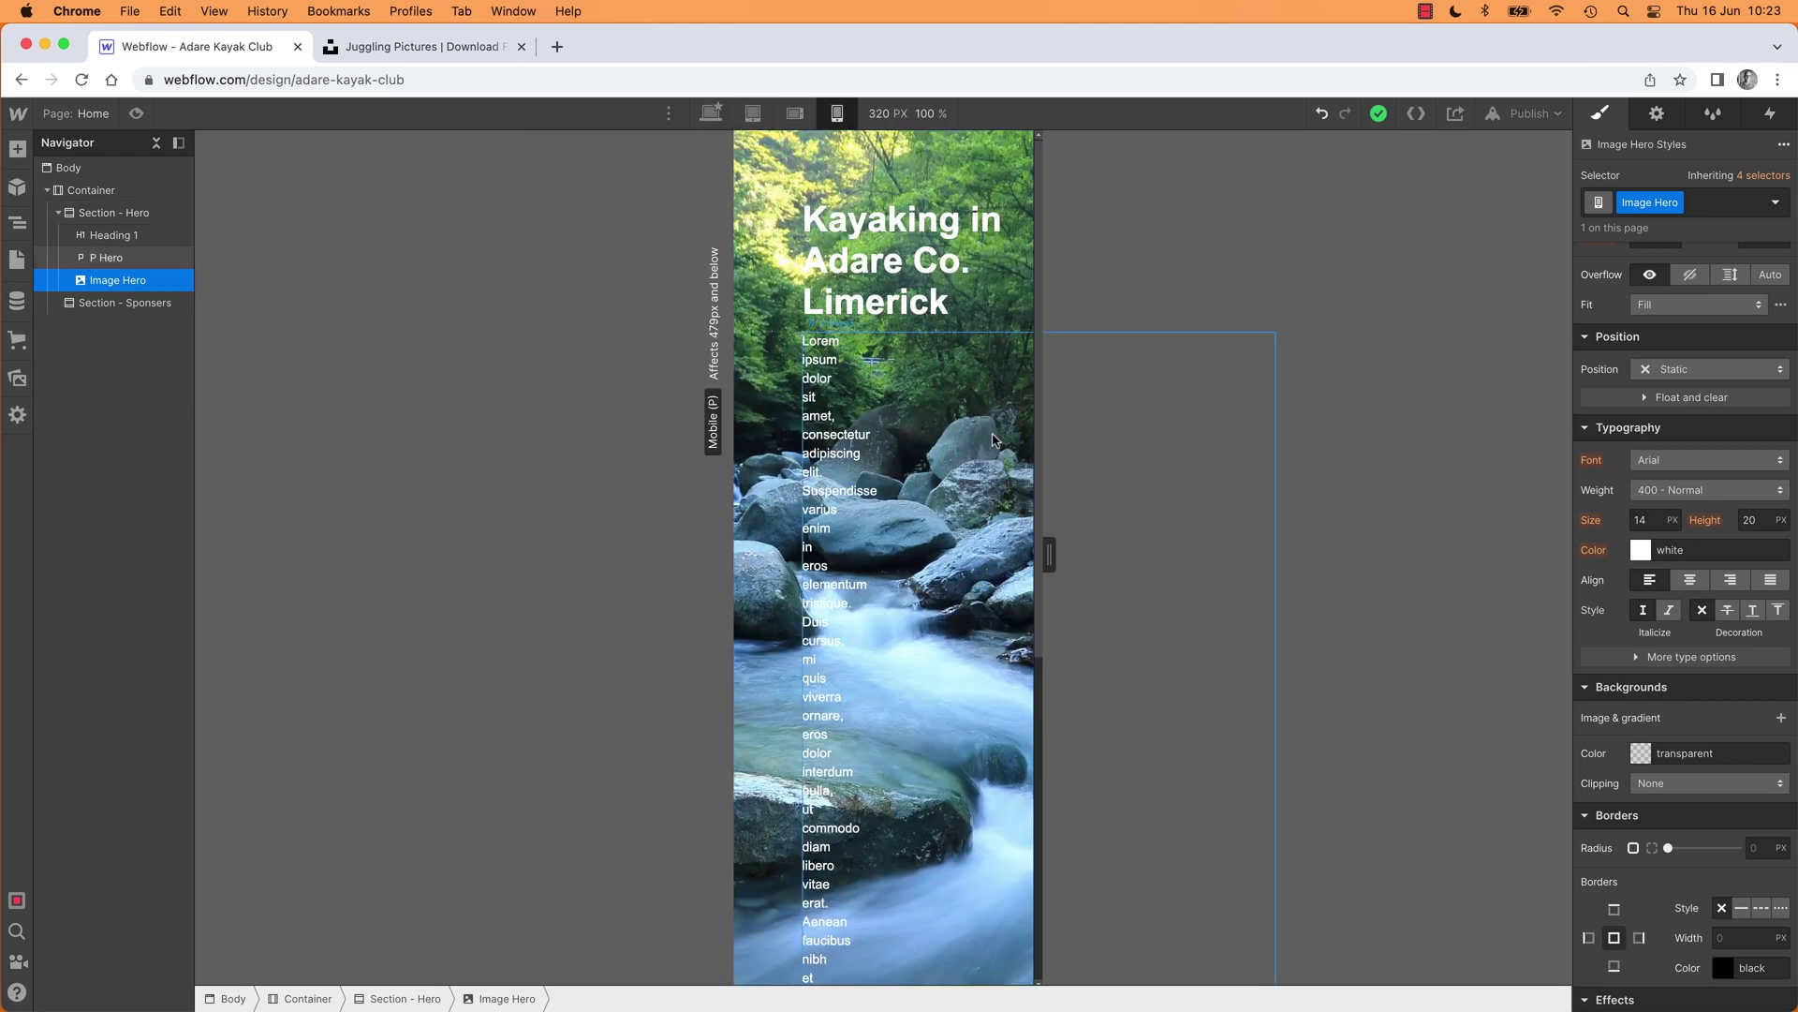
click(713, 113)
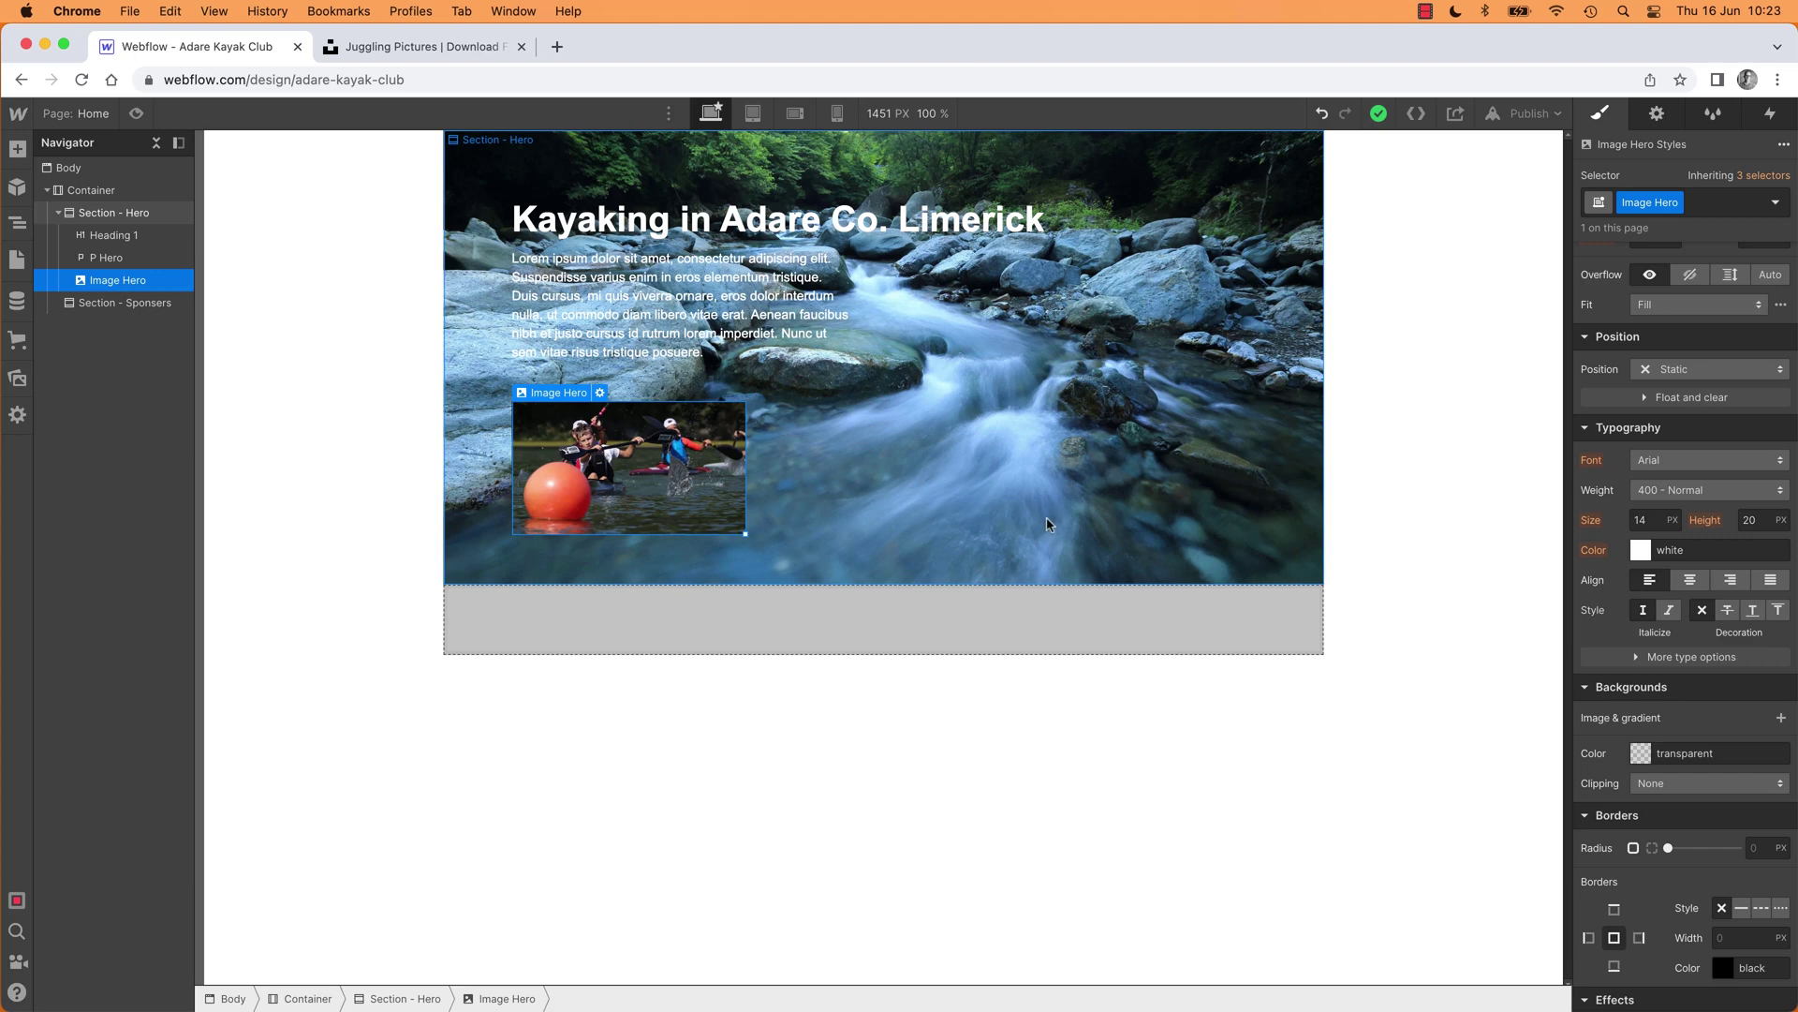
- Try Contain with a phone-width preview and horizontal/vertical tiling, then set the river photo to Cover
click(109, 215)
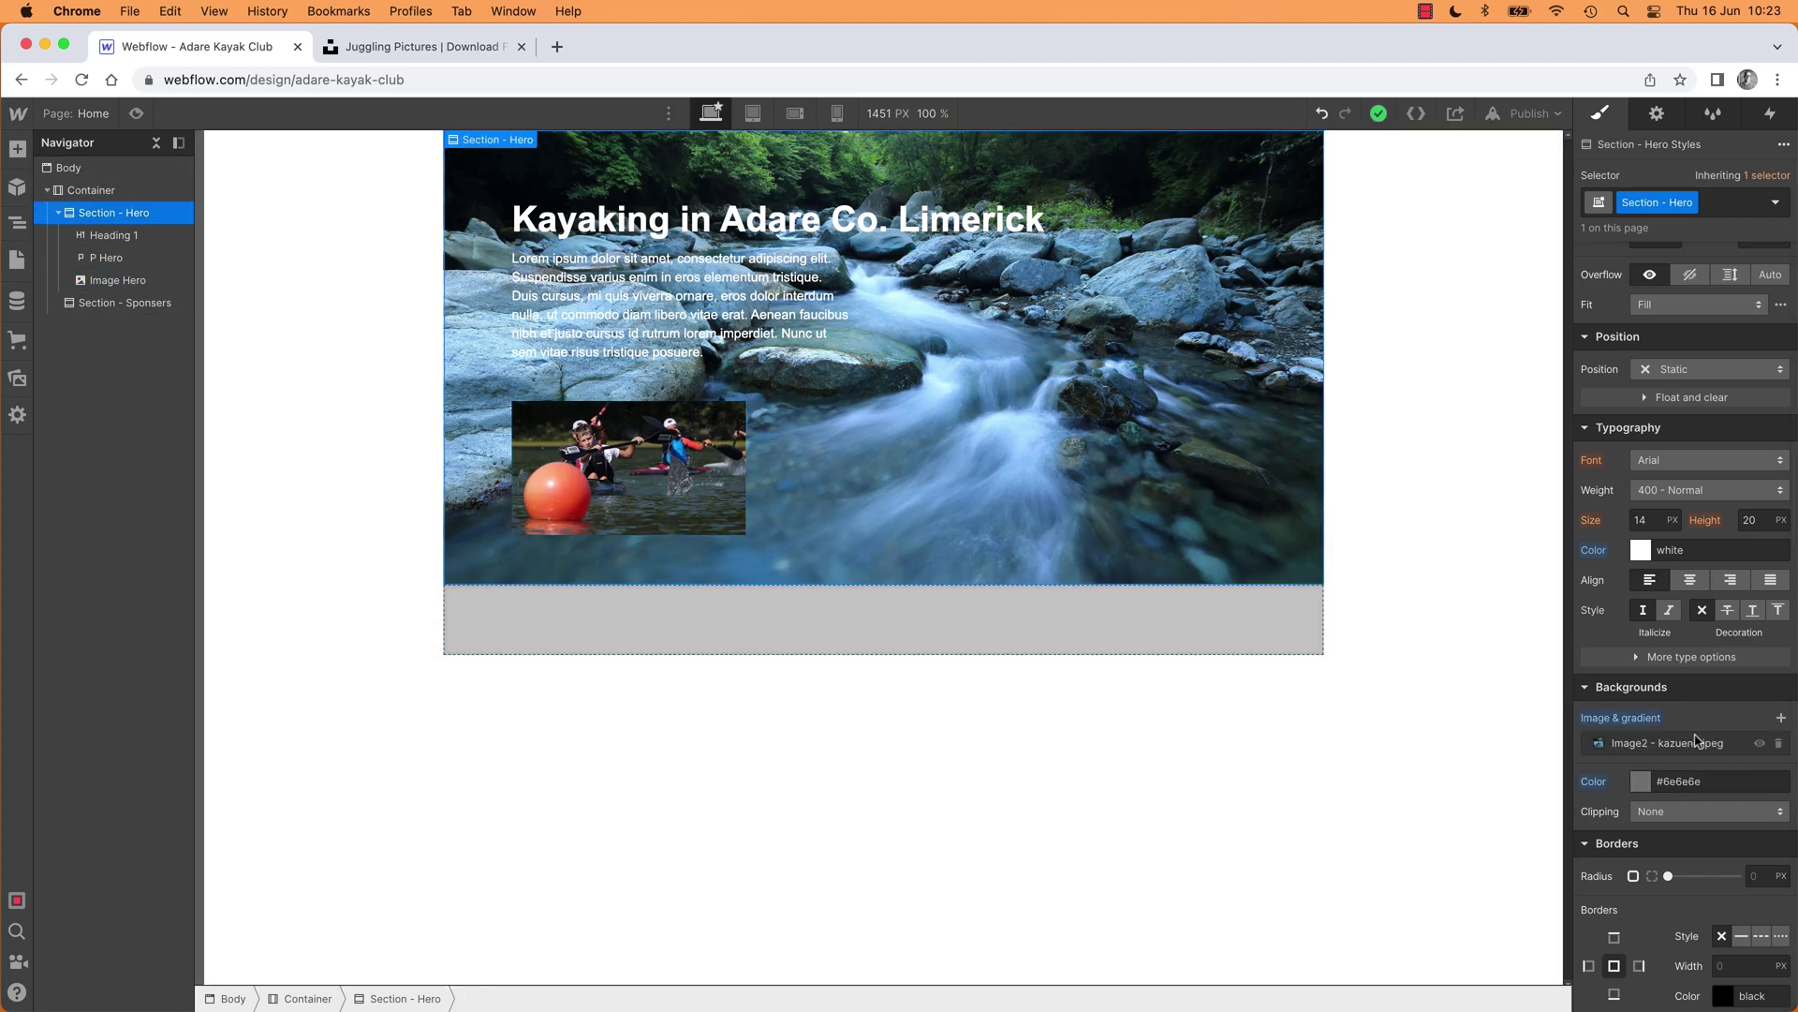
click(1629, 747)
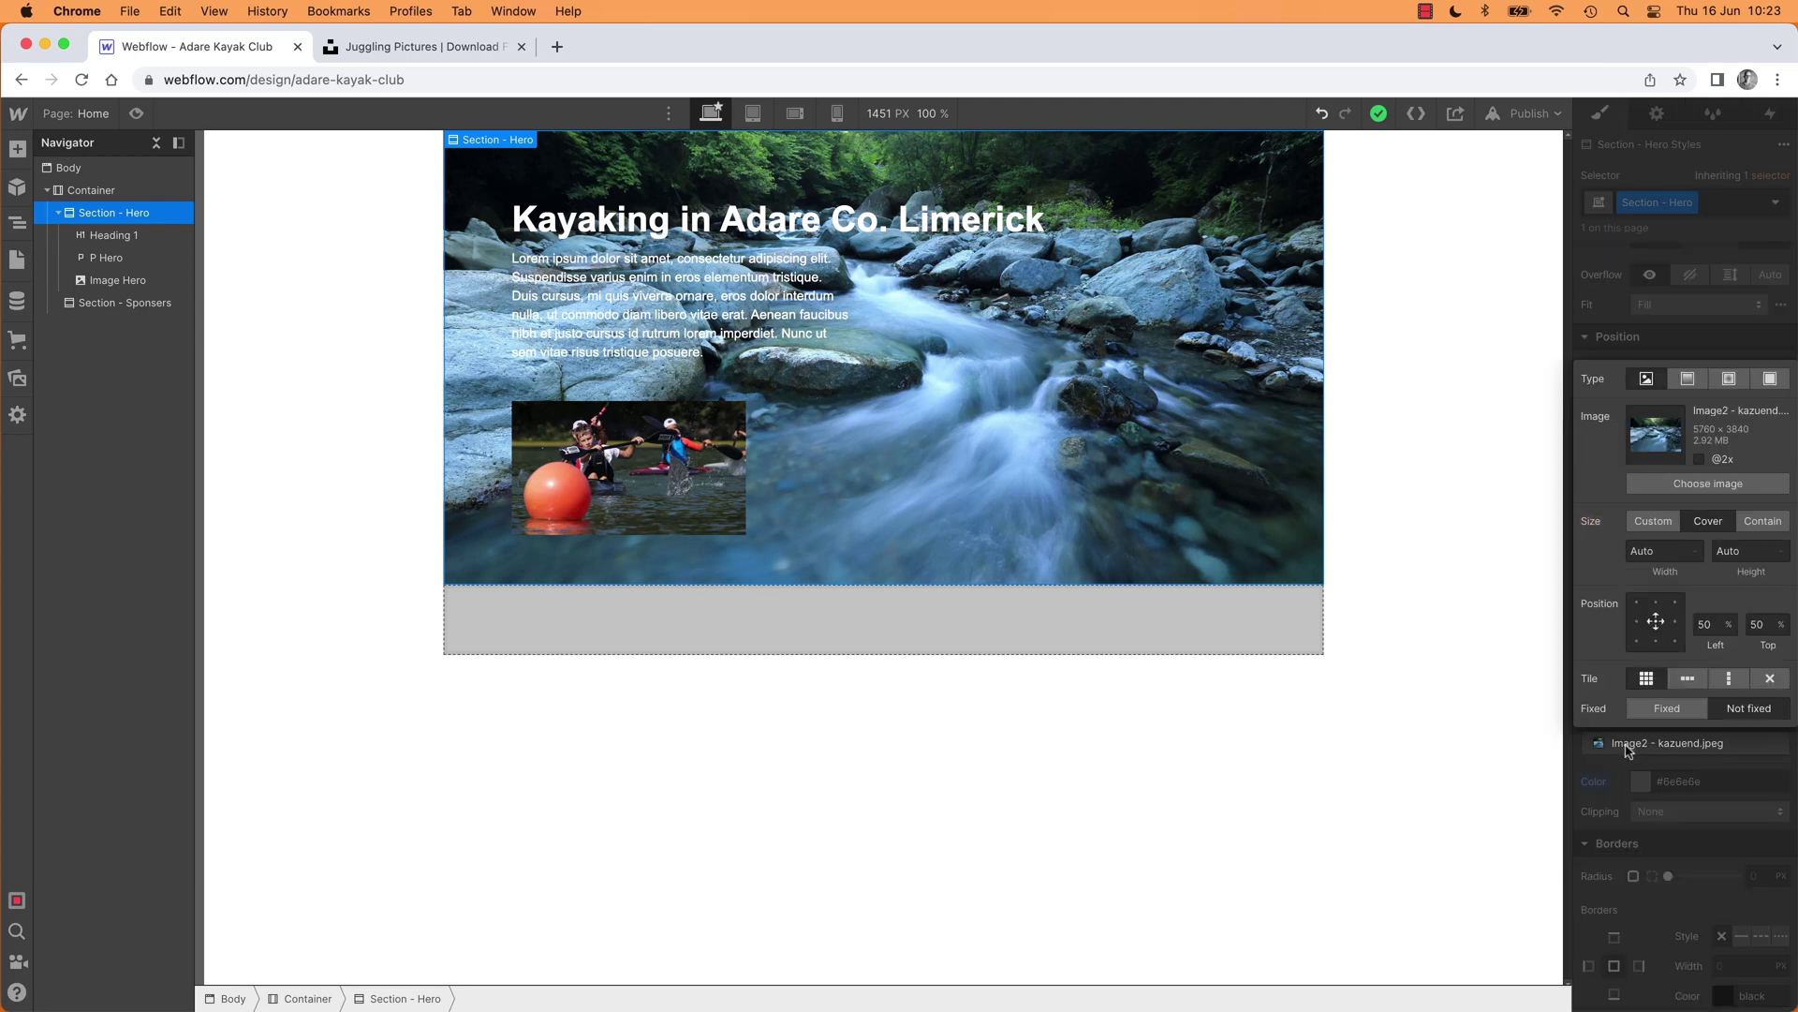
click(1763, 525)
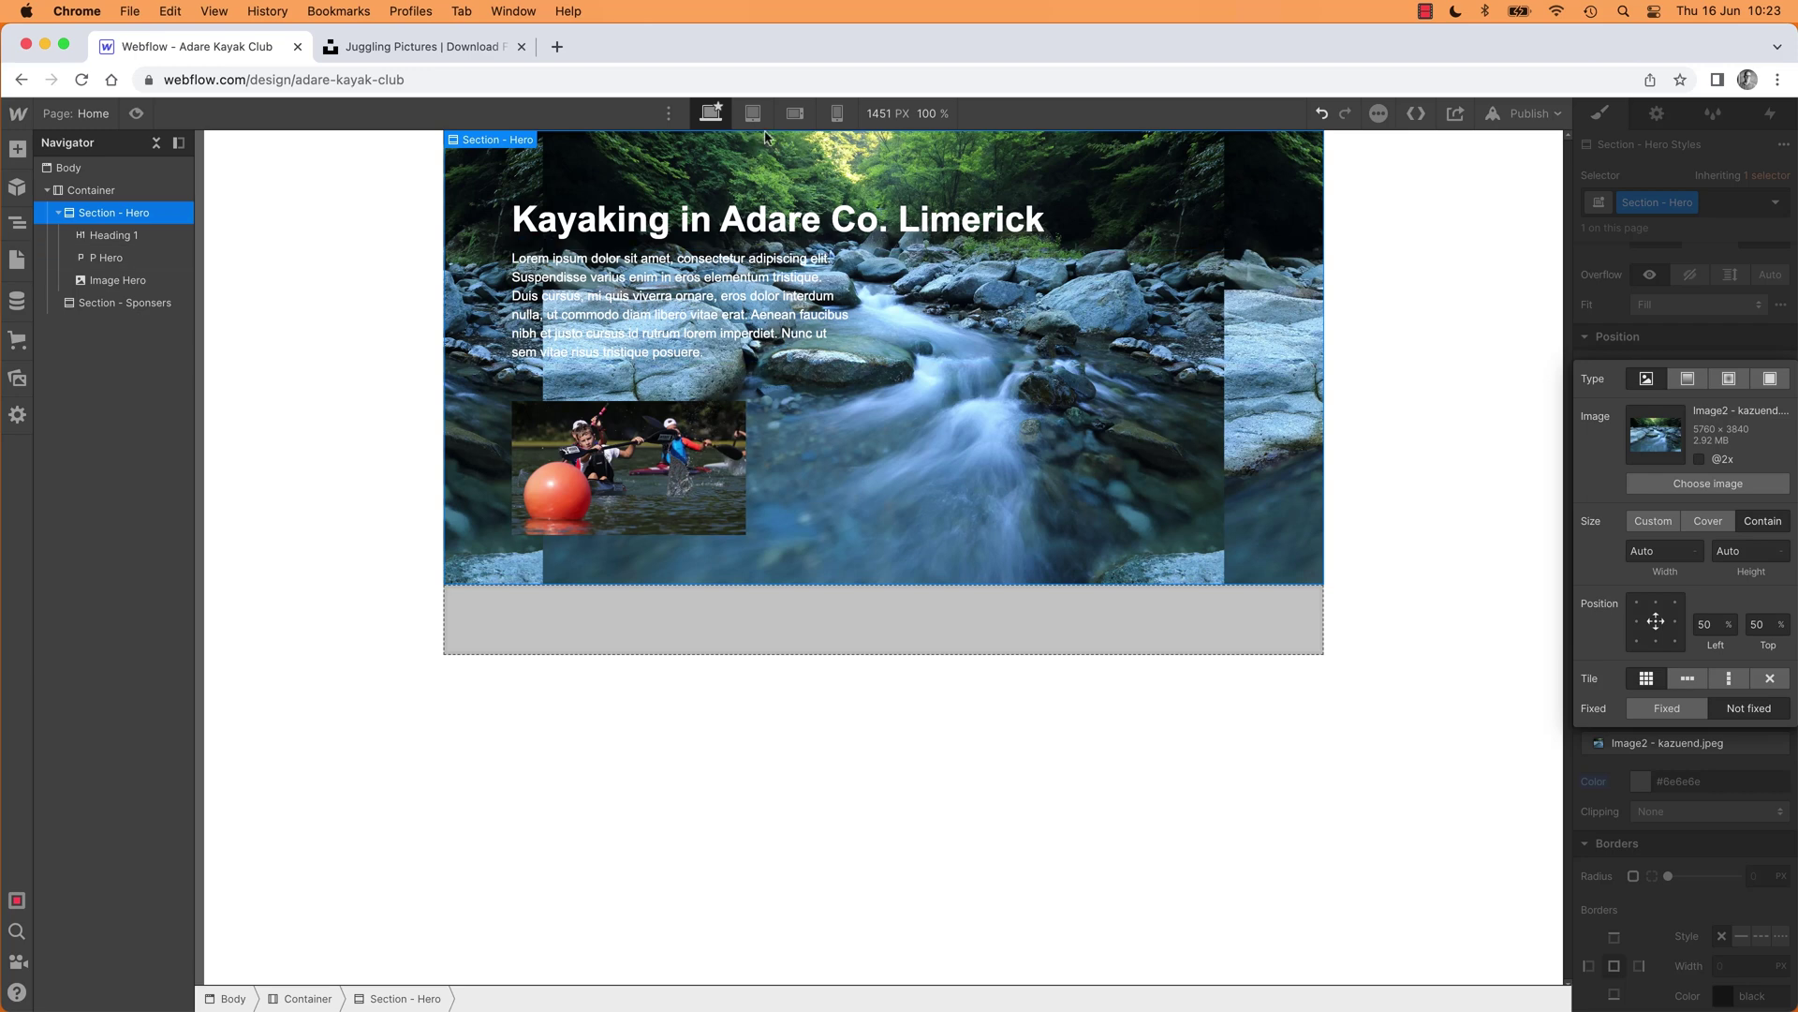
click(837, 112)
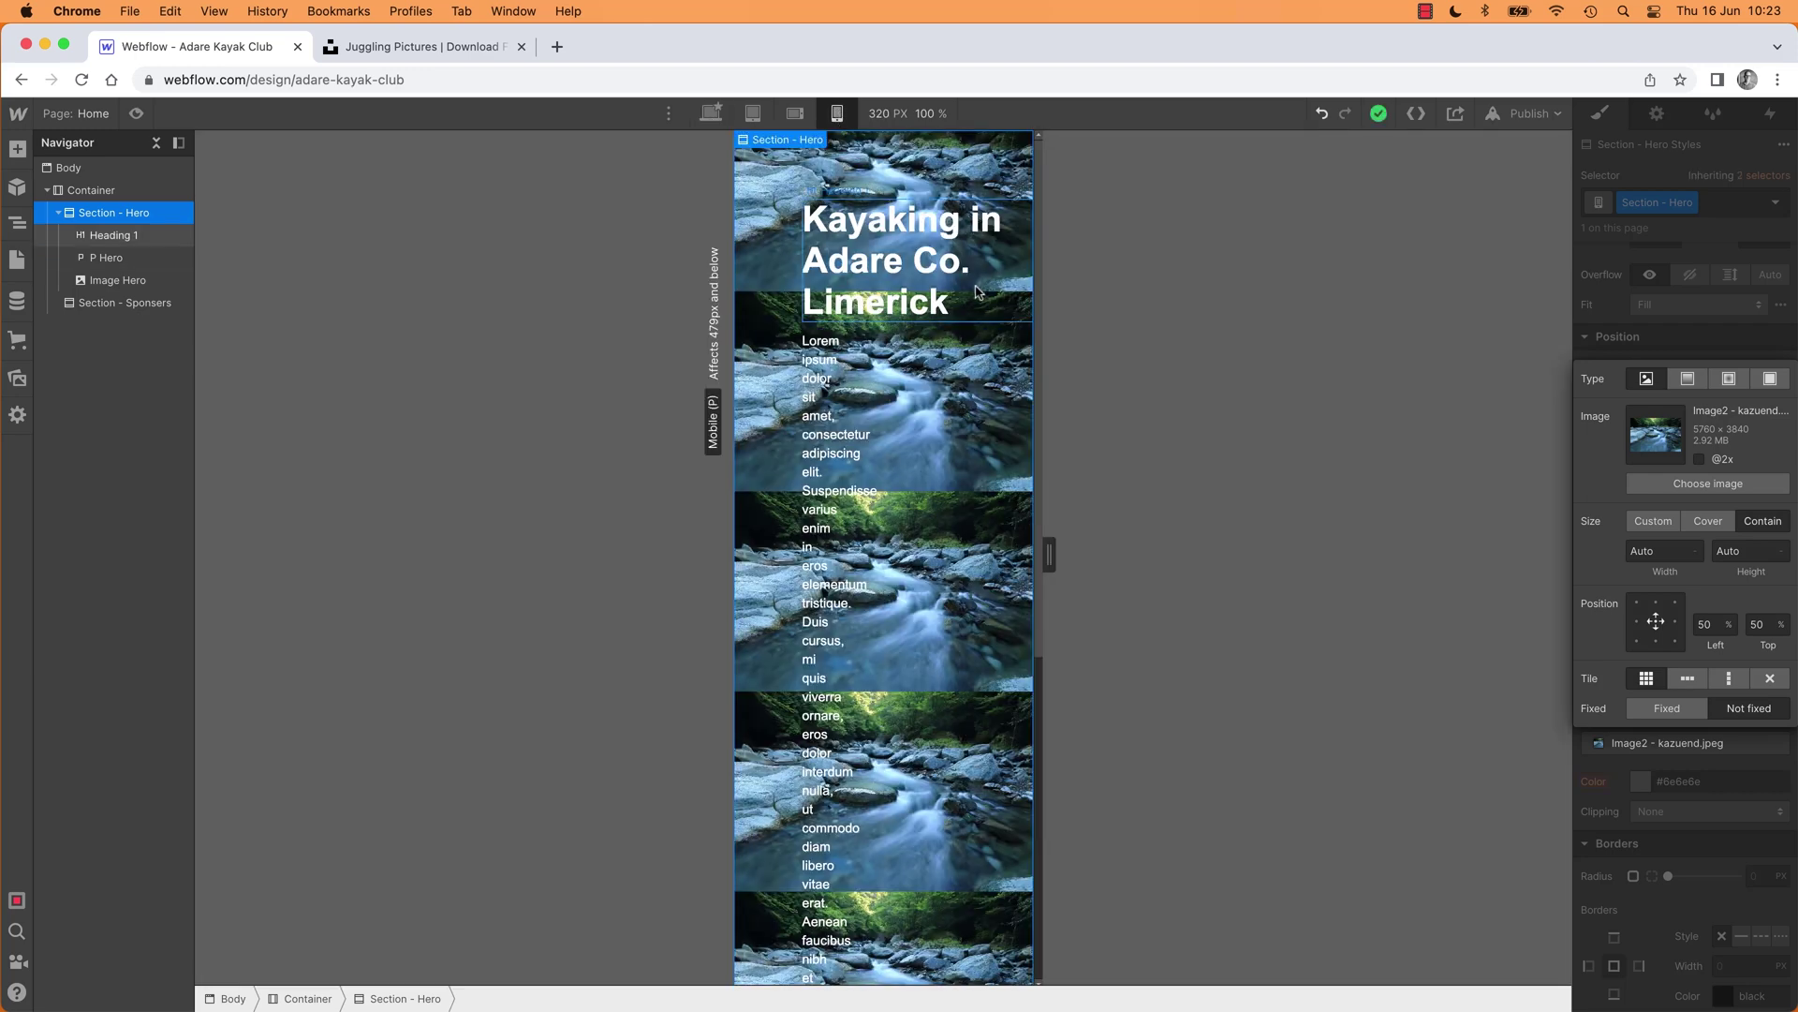
click(712, 114)
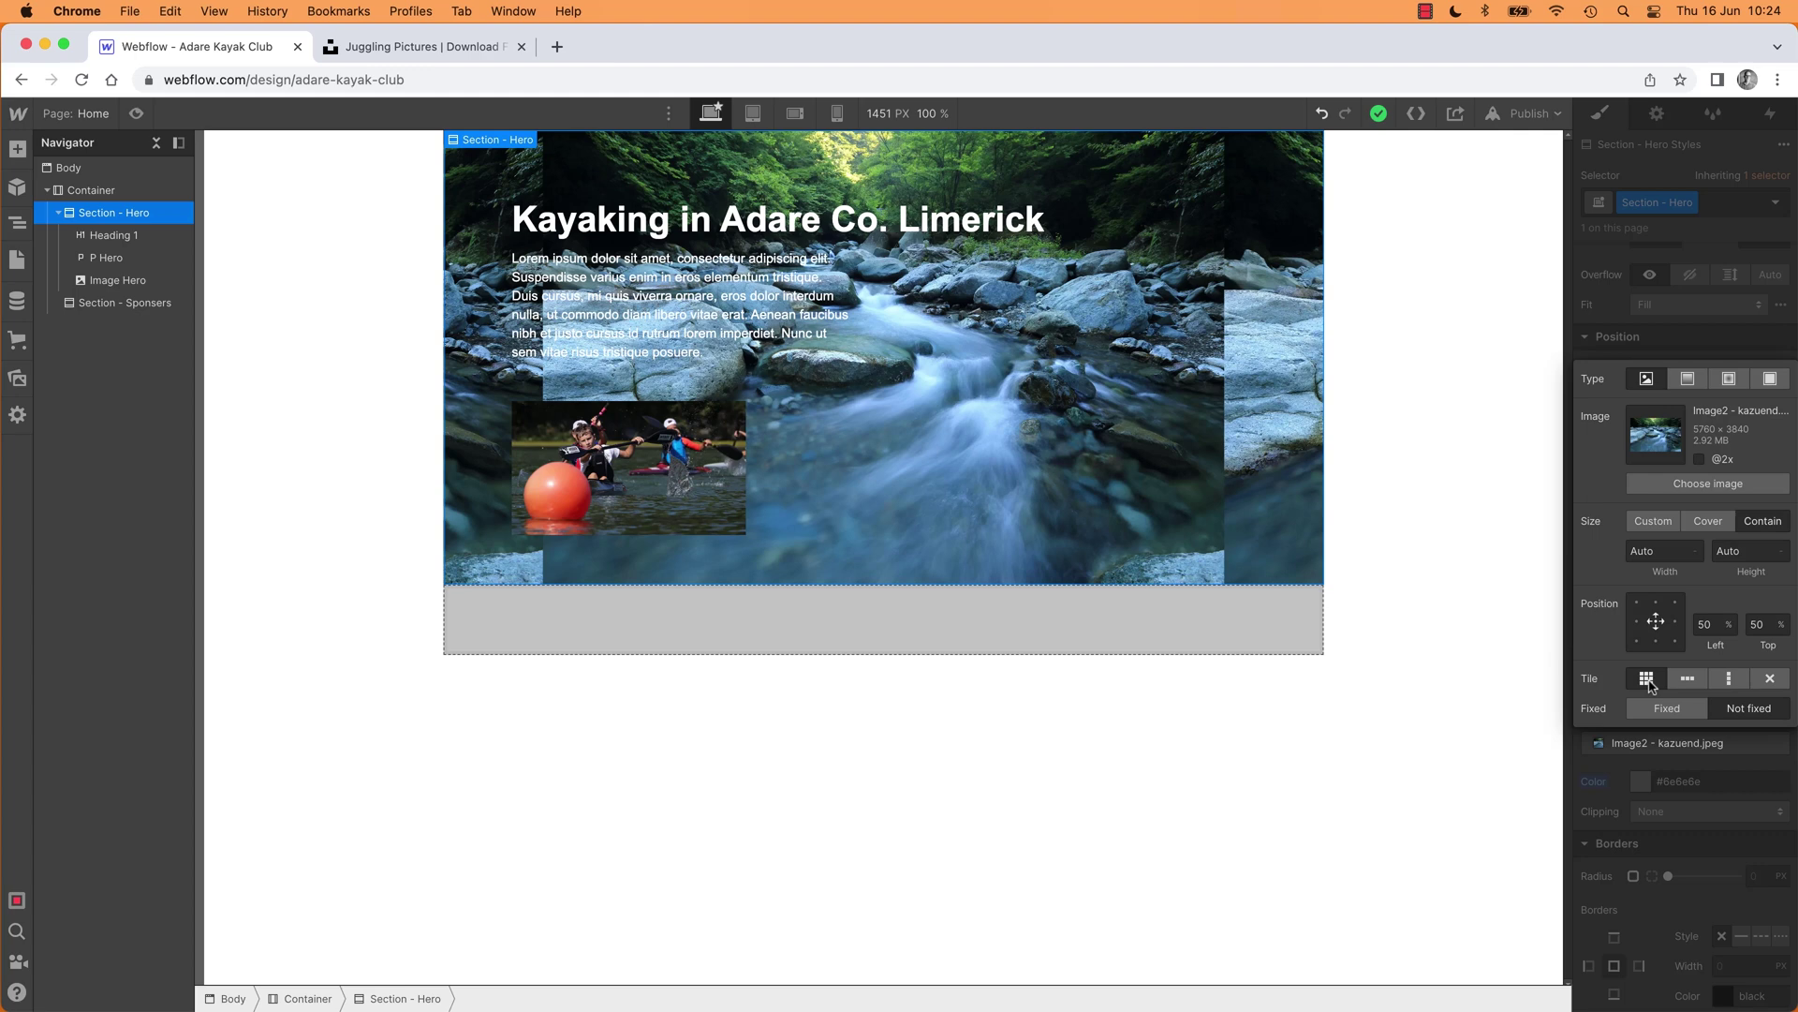
click(1687, 681)
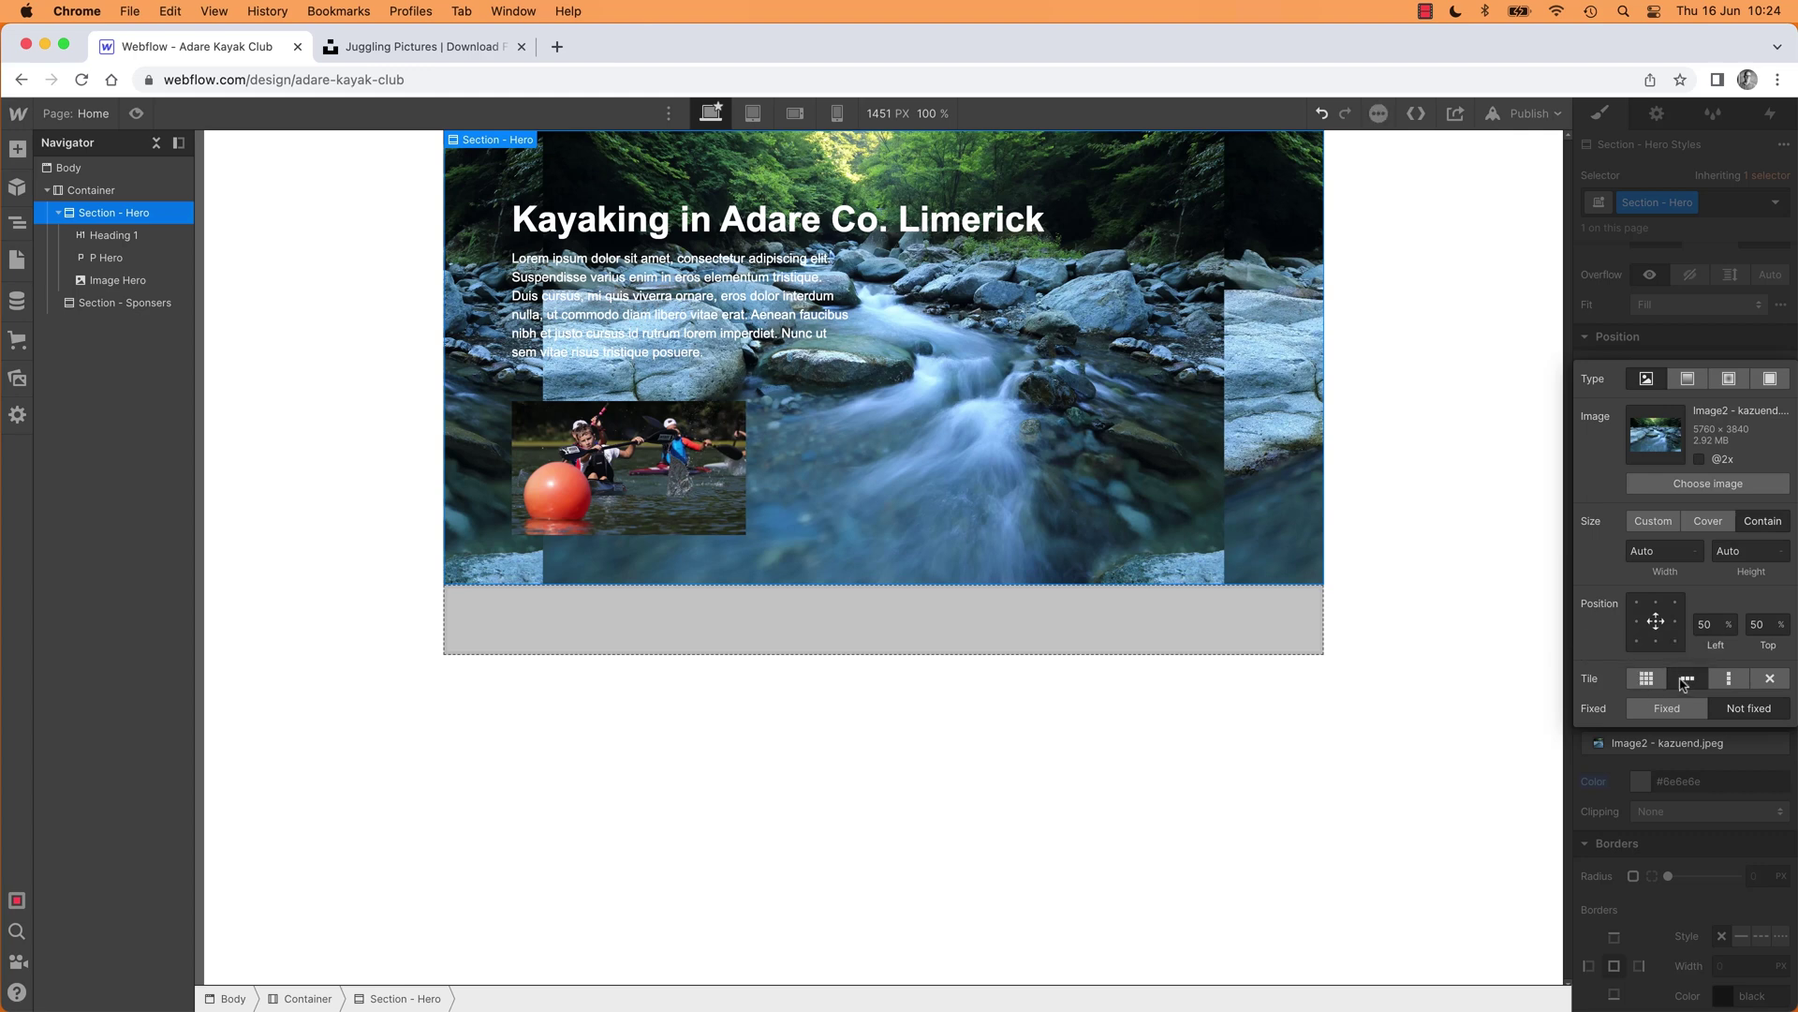
click(1727, 681)
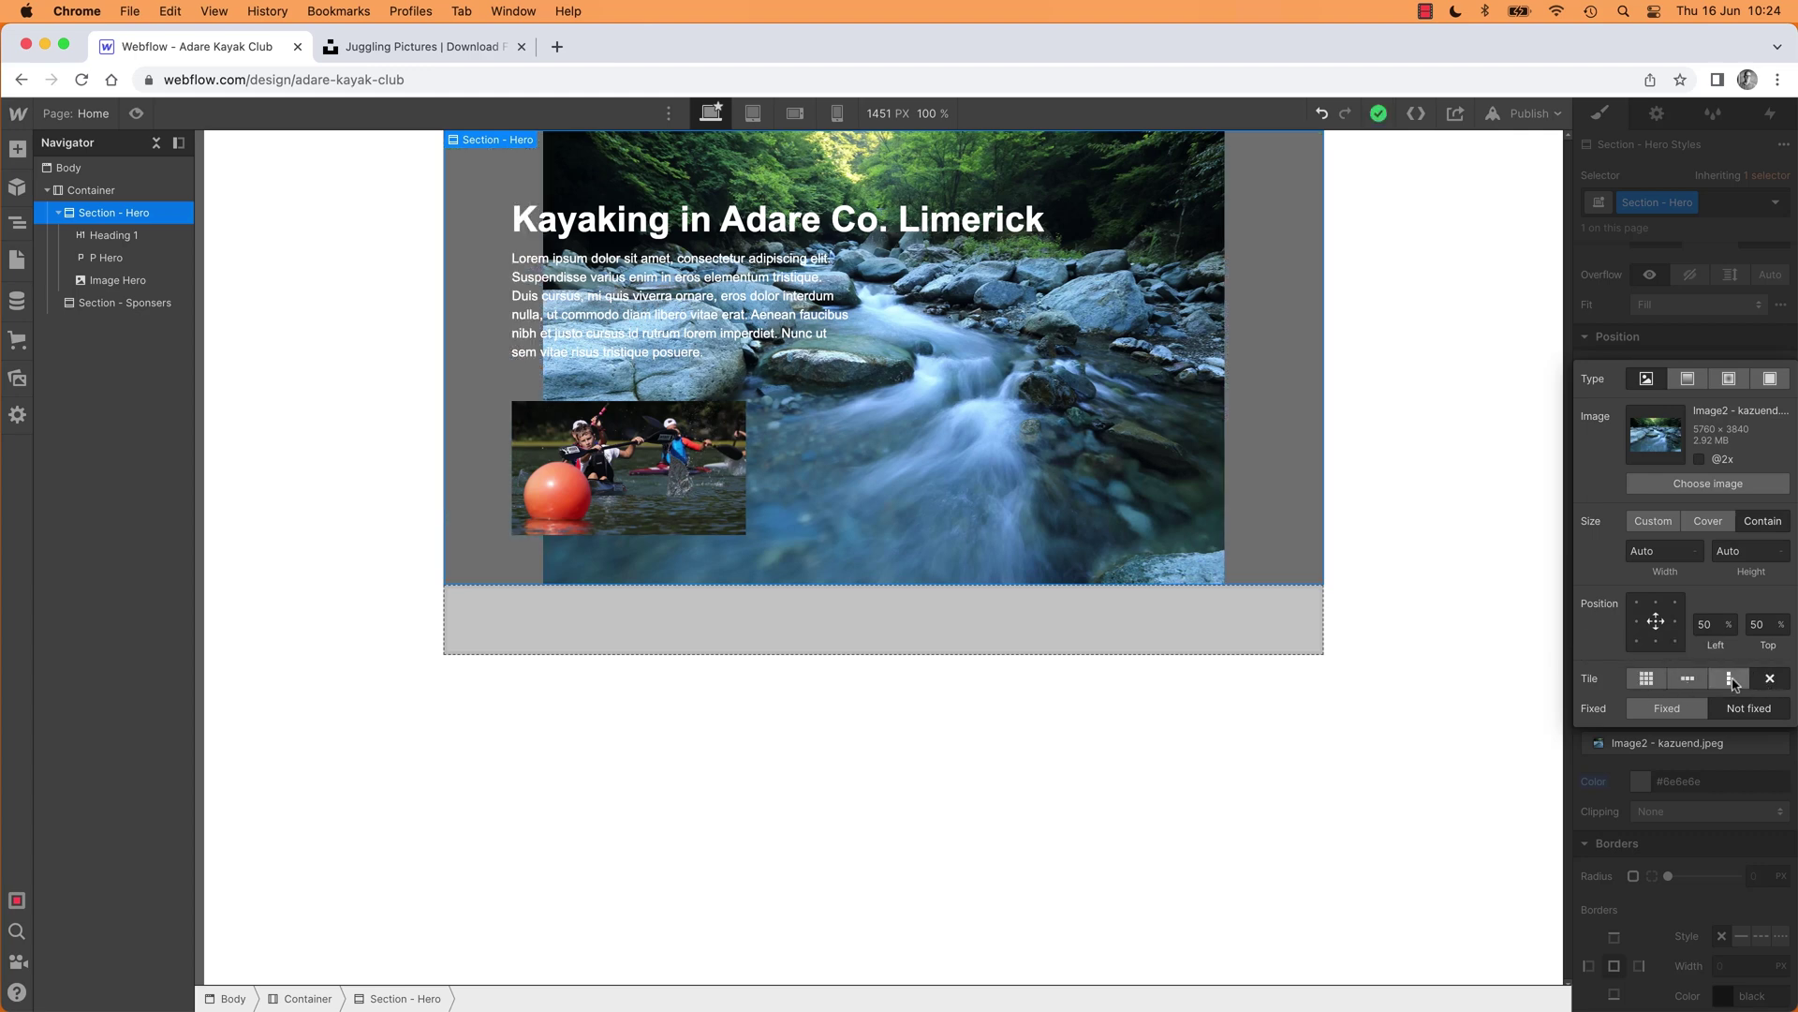
click(1709, 527)
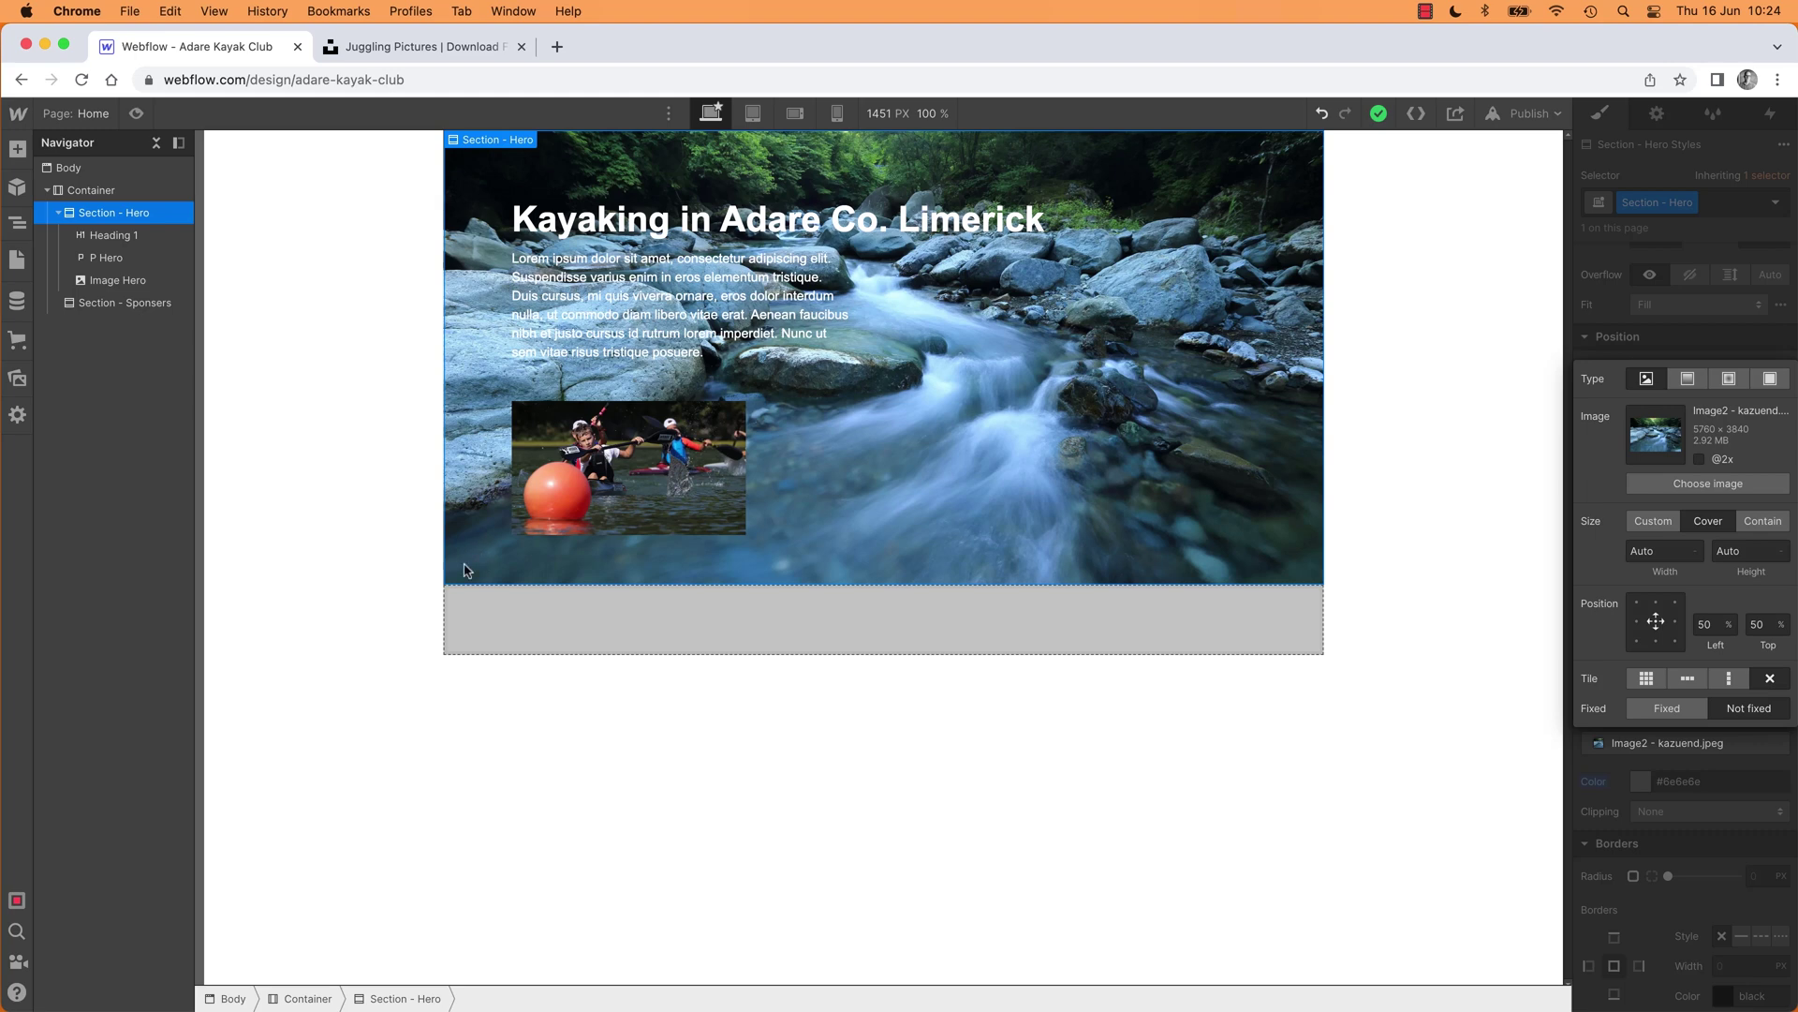
click(1712, 351)
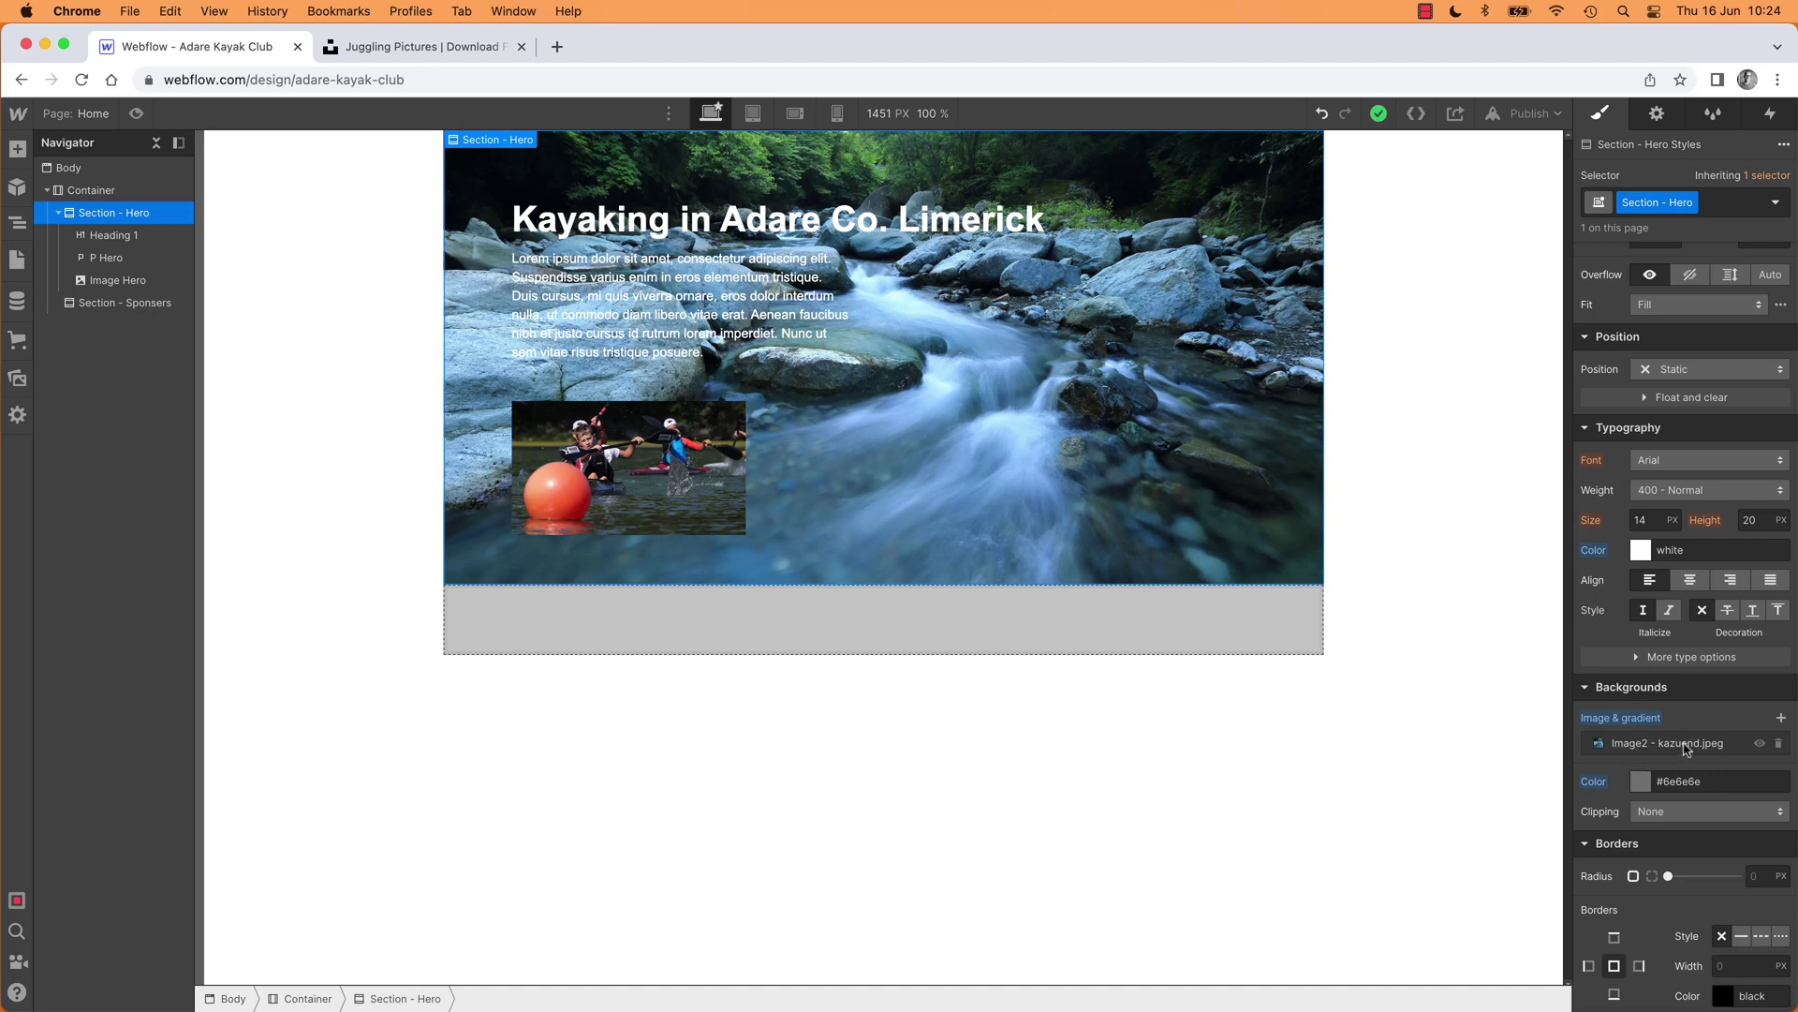
- Add a Color background layer over the river photo, set to black at 42% alpha
click(1782, 718)
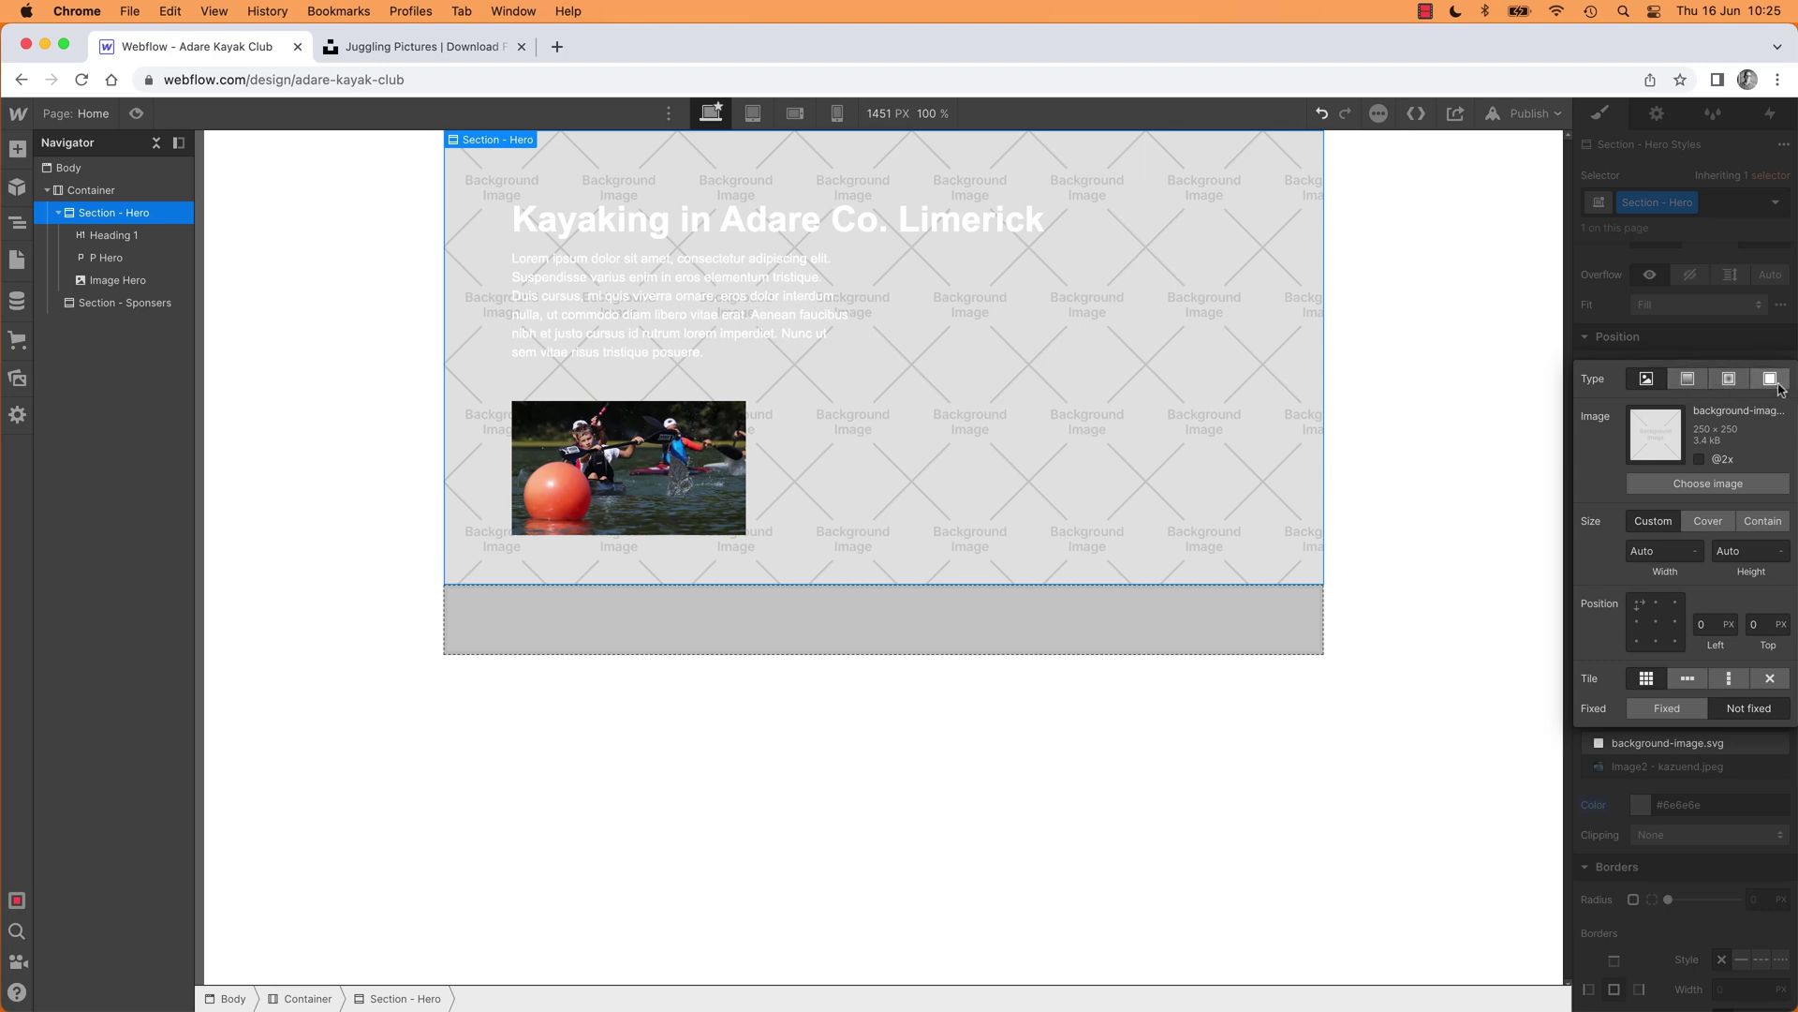
click(1770, 380)
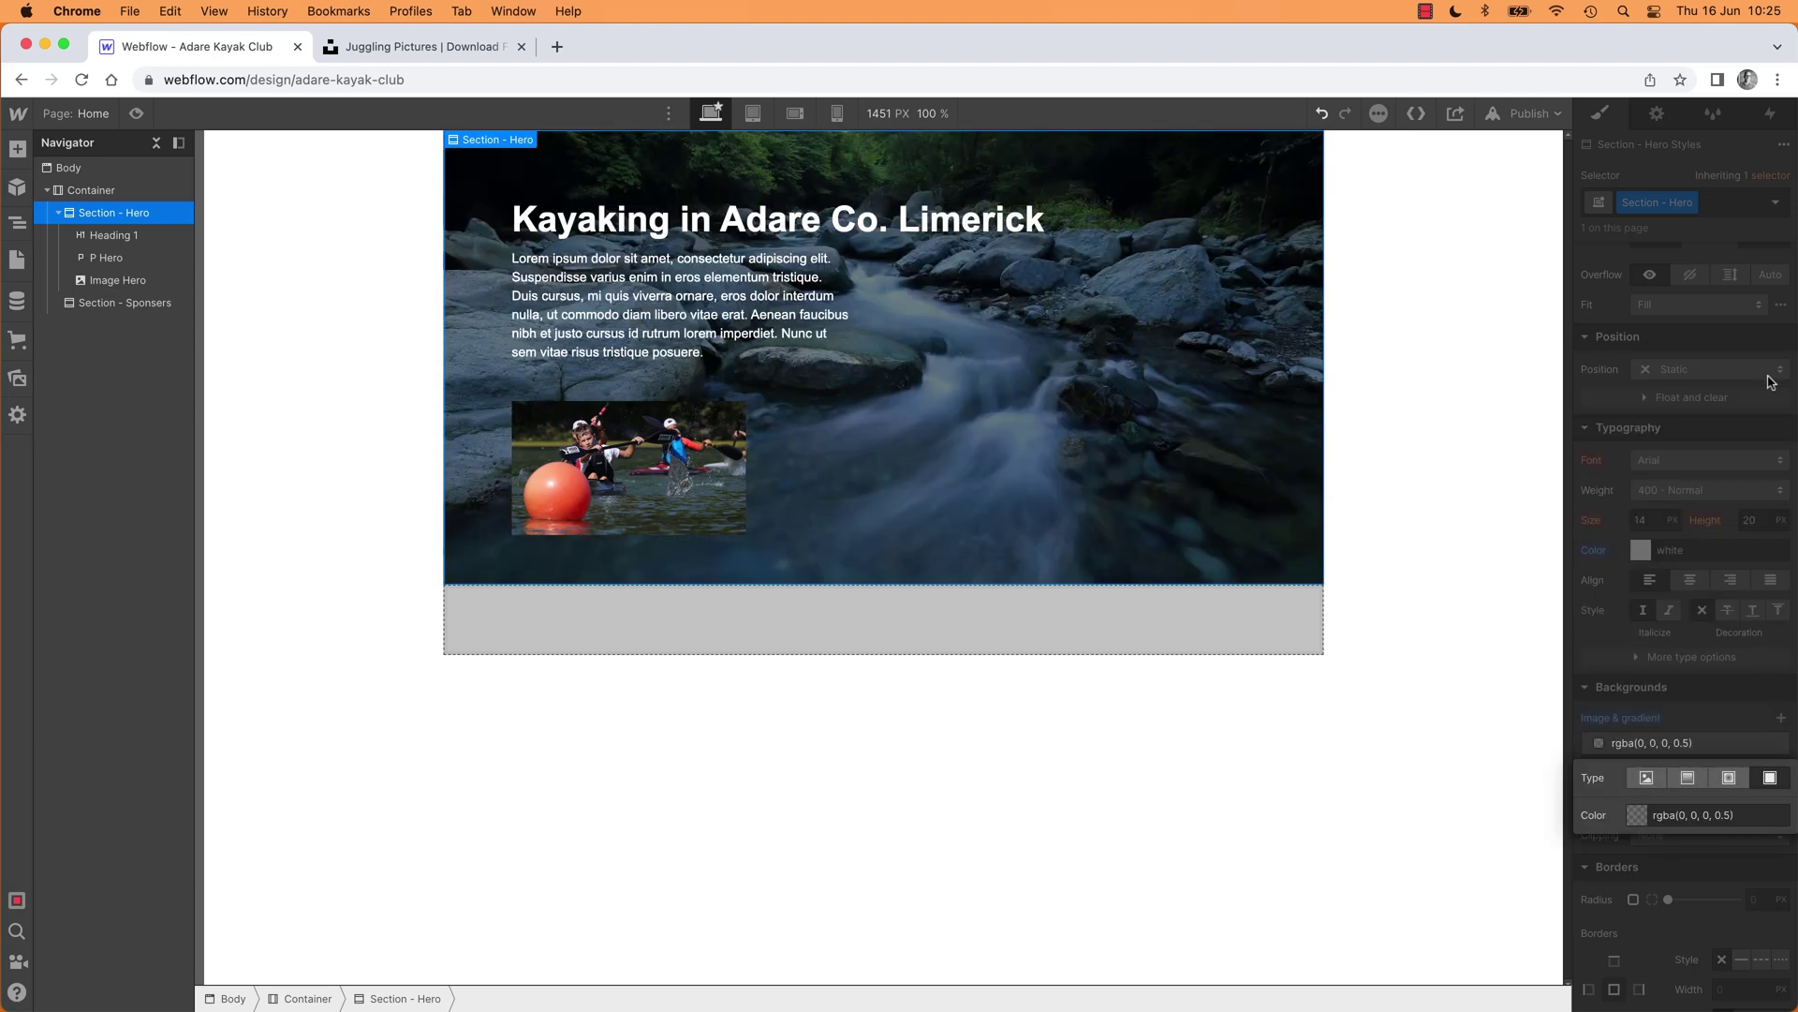
click(1639, 816)
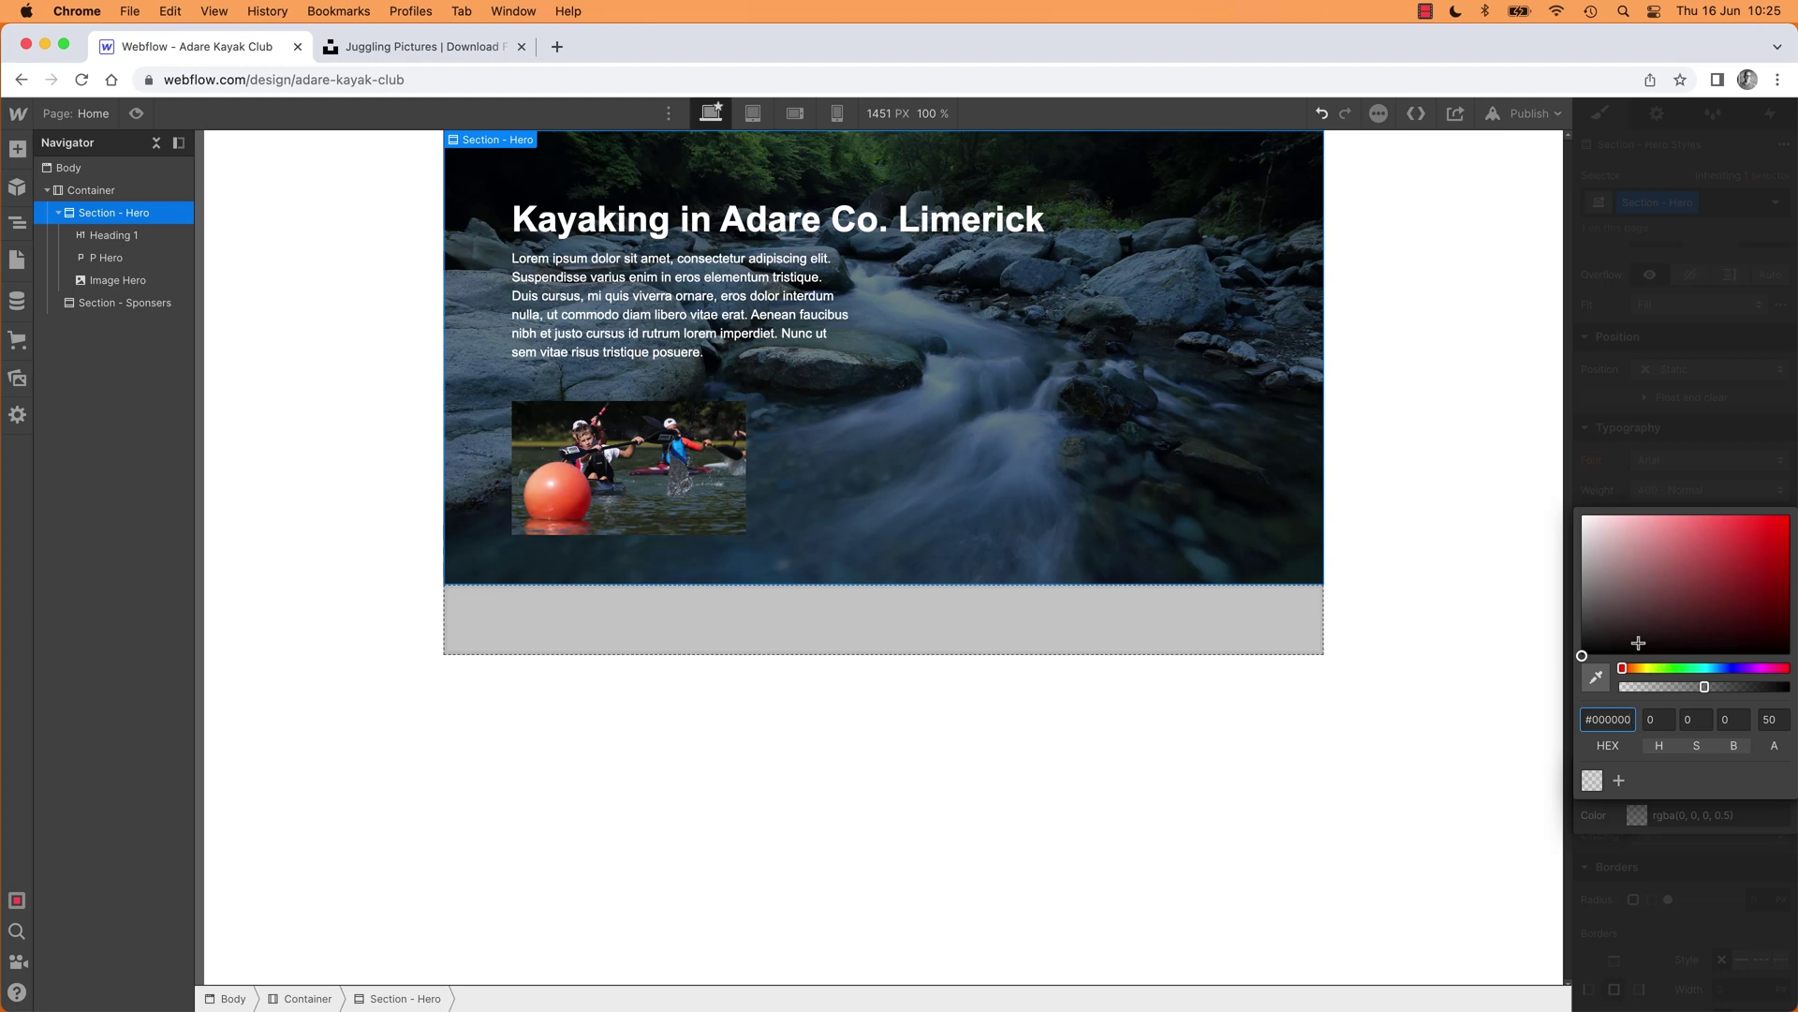
drag(1639, 597, 1580, 656)
mouse_move(1704, 688)
mouse_down()
mouse_move(1740, 689)
mouse_move(1639, 691)
mouse_move(1740, 693)
mouse_move(1663, 697)
mouse_move(1754, 714)
mouse_move(1672, 715)
mouse_move(1691, 716)
mouse_up()
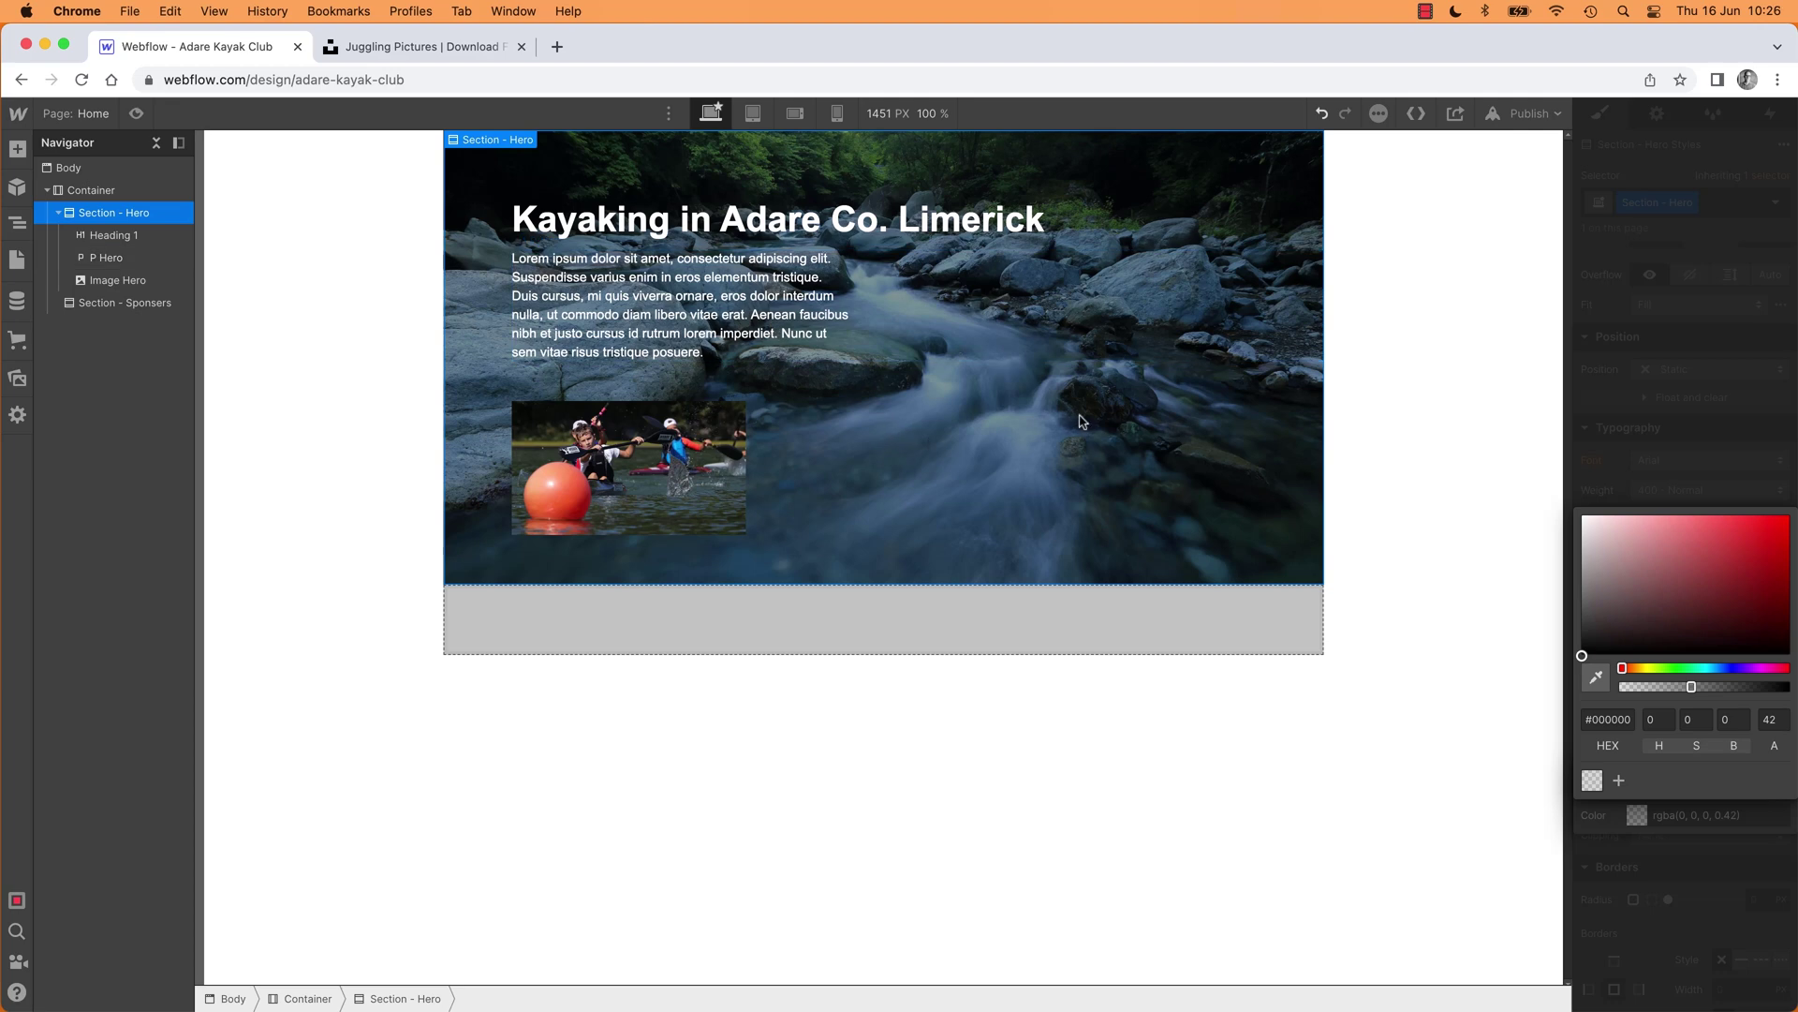
click(1422, 463)
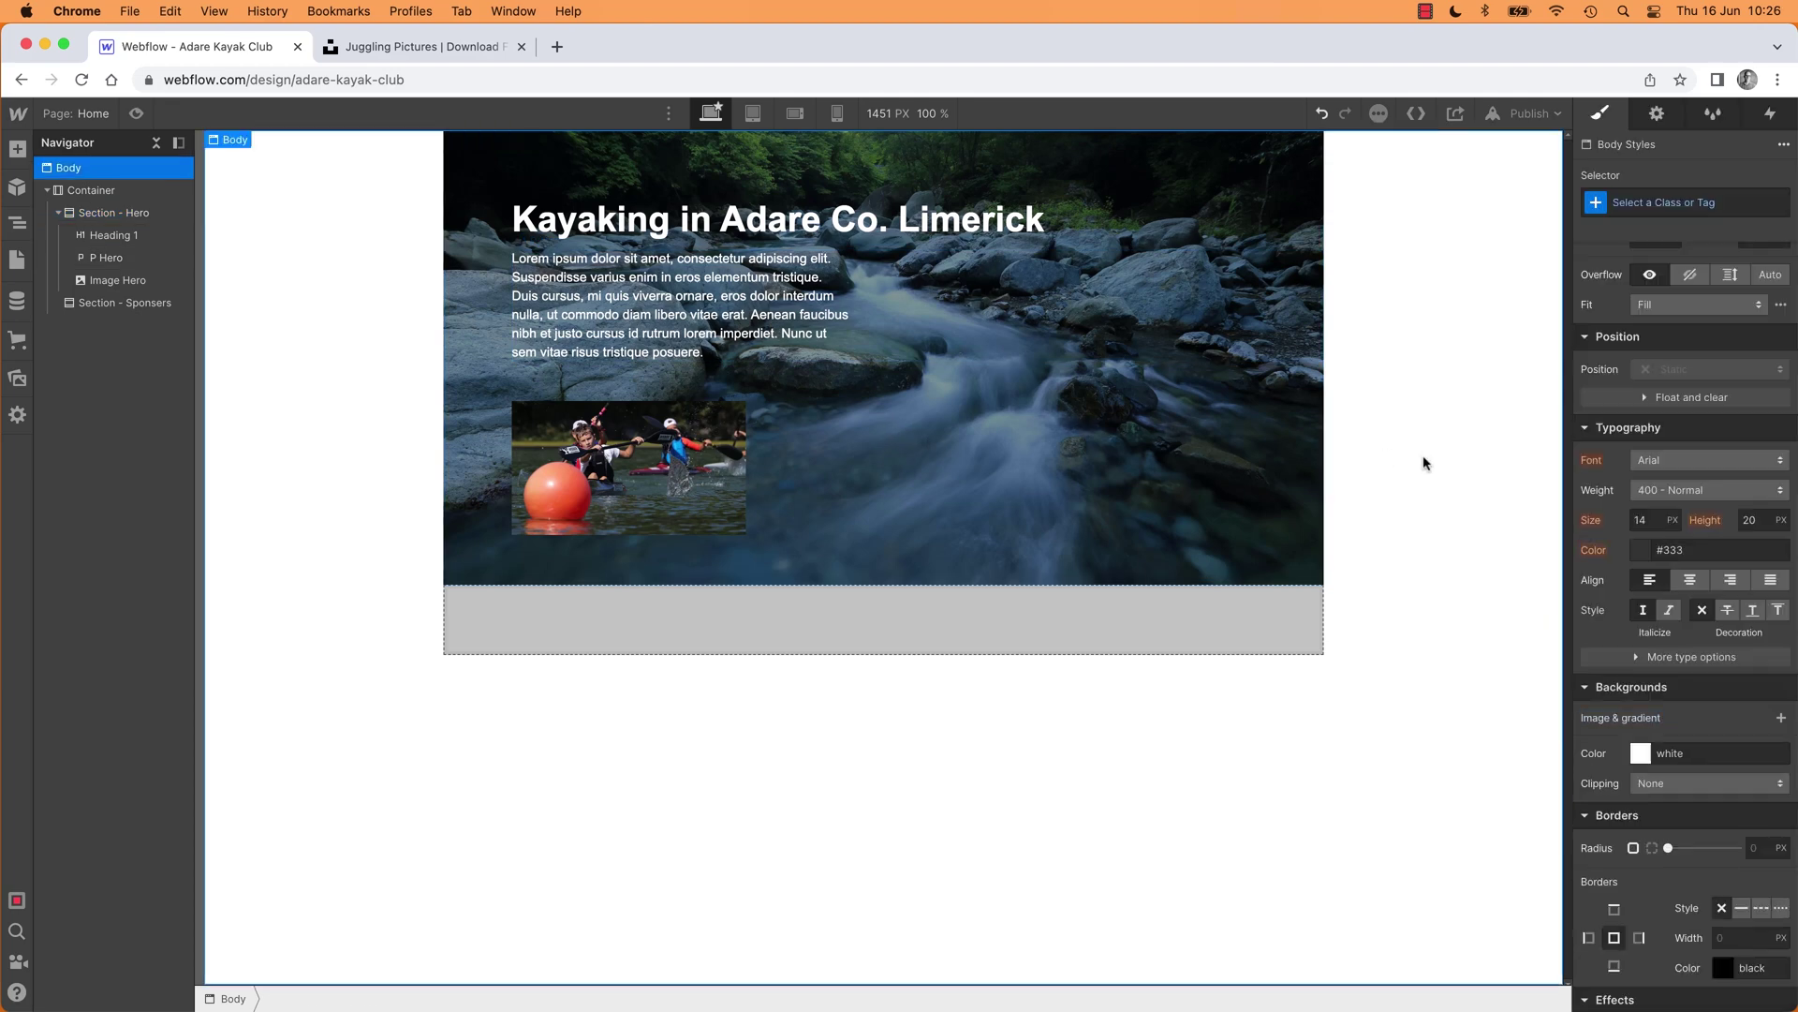
click(1225, 518)
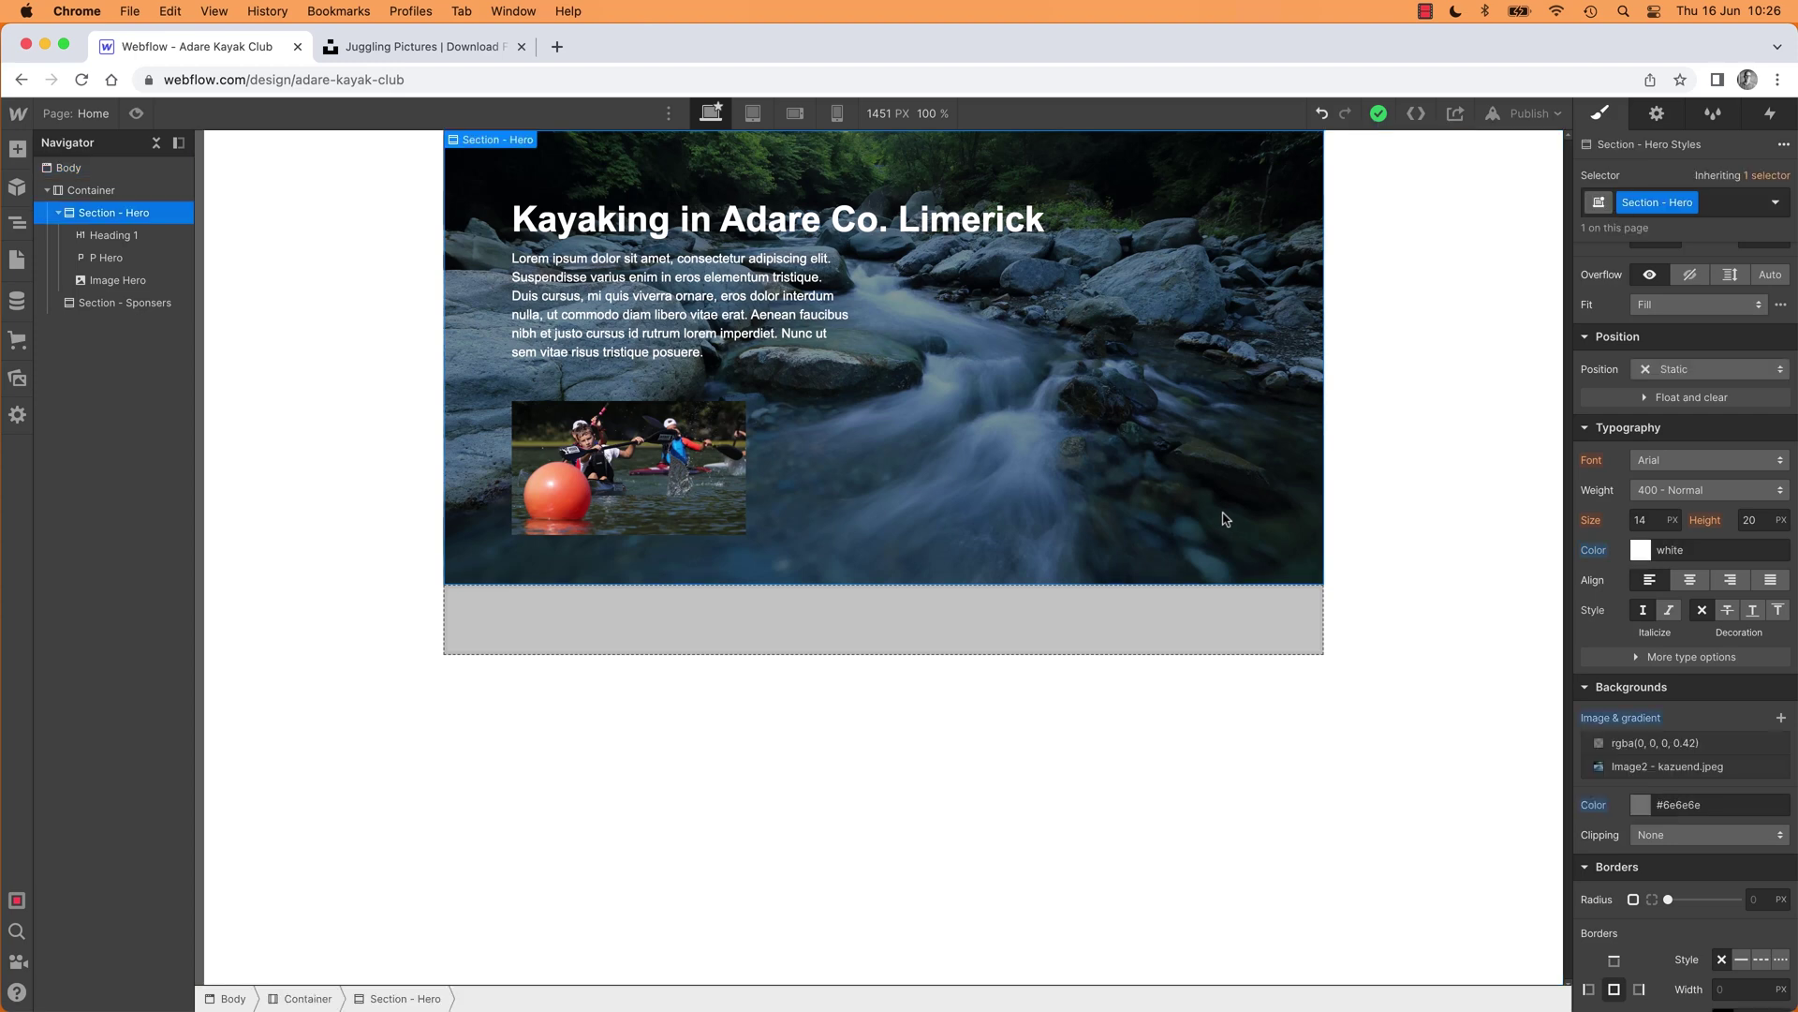
mouse_move(1654, 745)
mouse_down()
mouse_move(1652, 774)
mouse_move(1654, 746)
mouse_up()
click(1656, 772)
click(1425, 739)
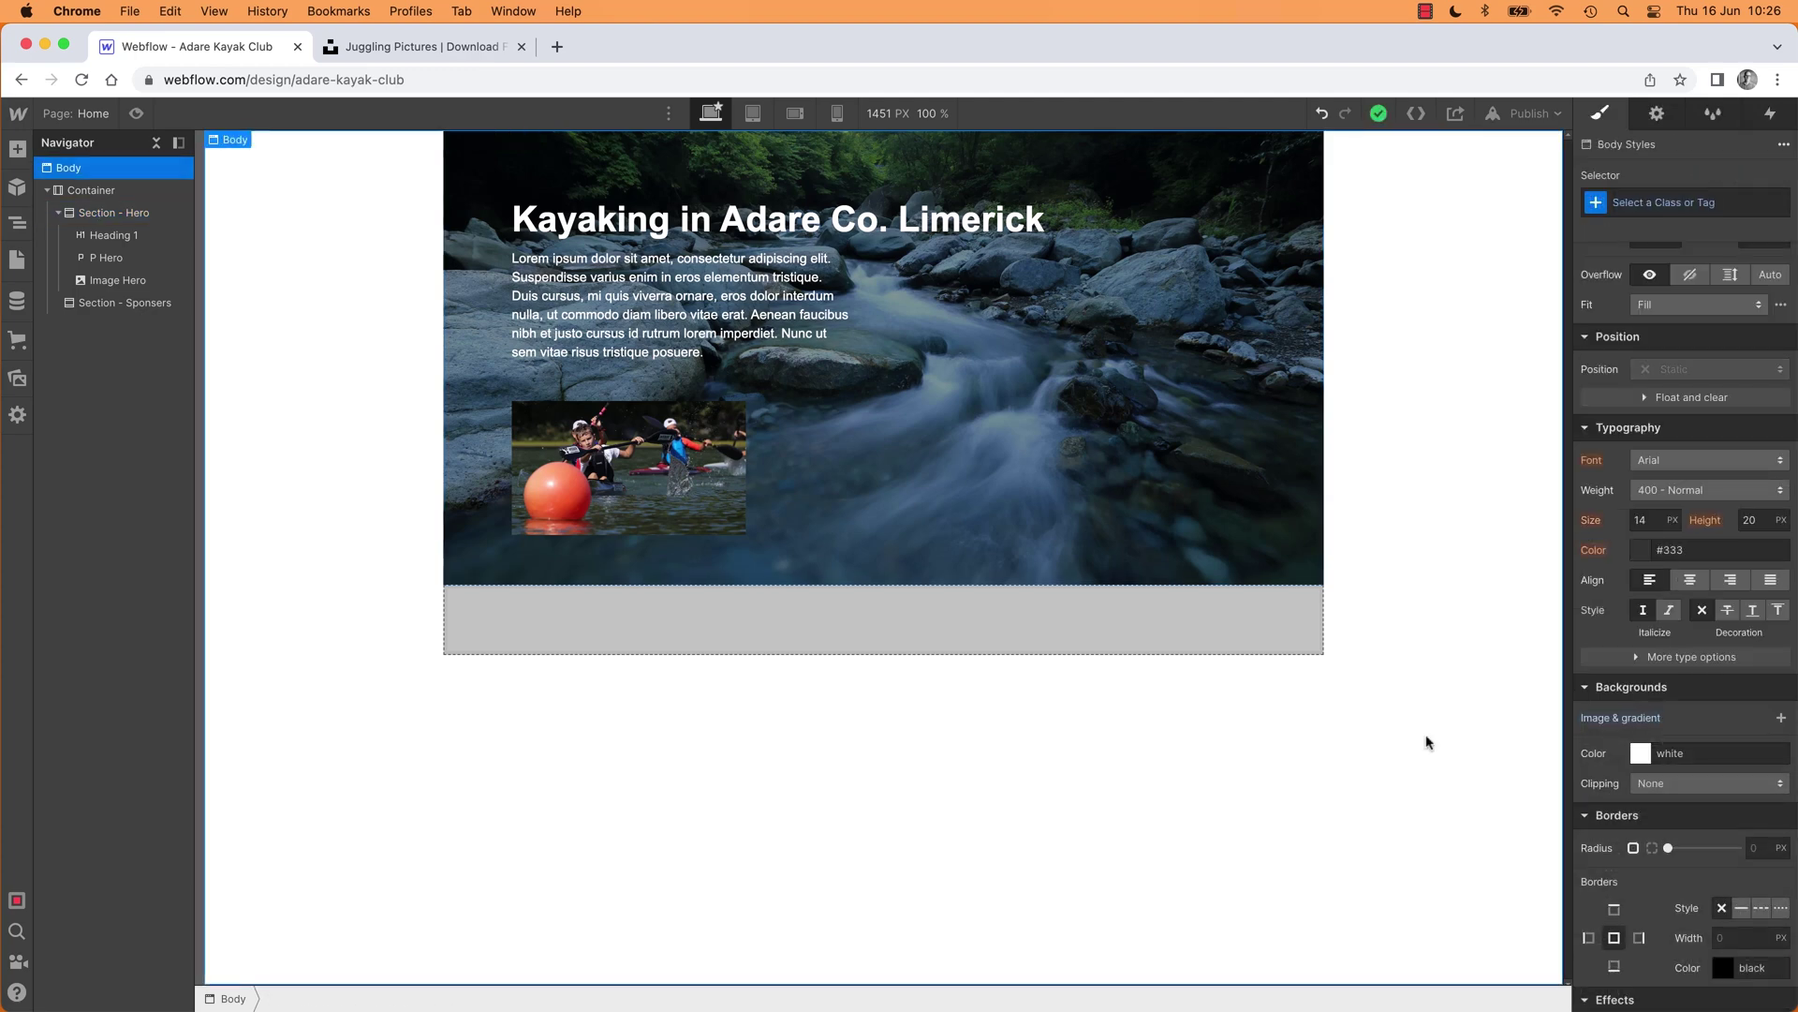